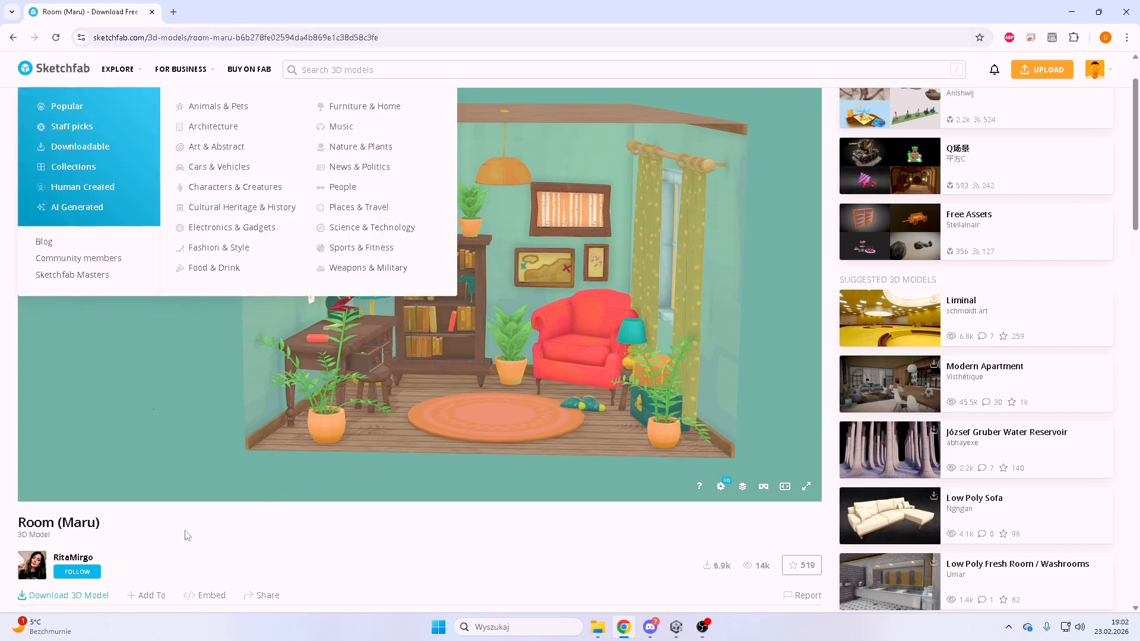
Follow the creator of the Room (Maru) model.
click(77, 571)
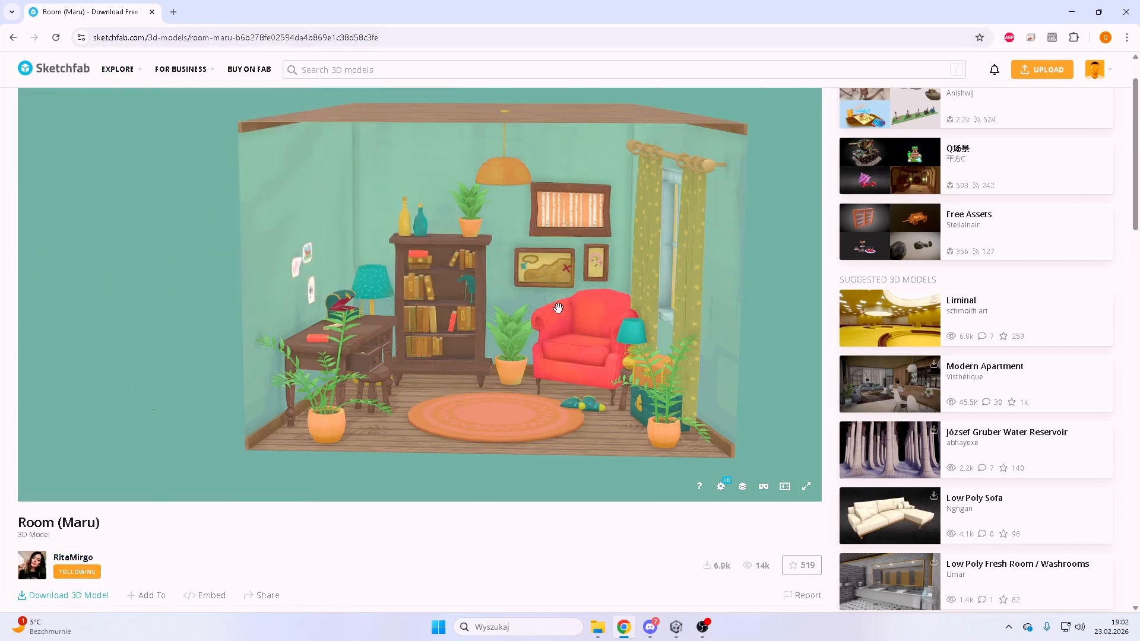
scroll(558, 307, up, 5)
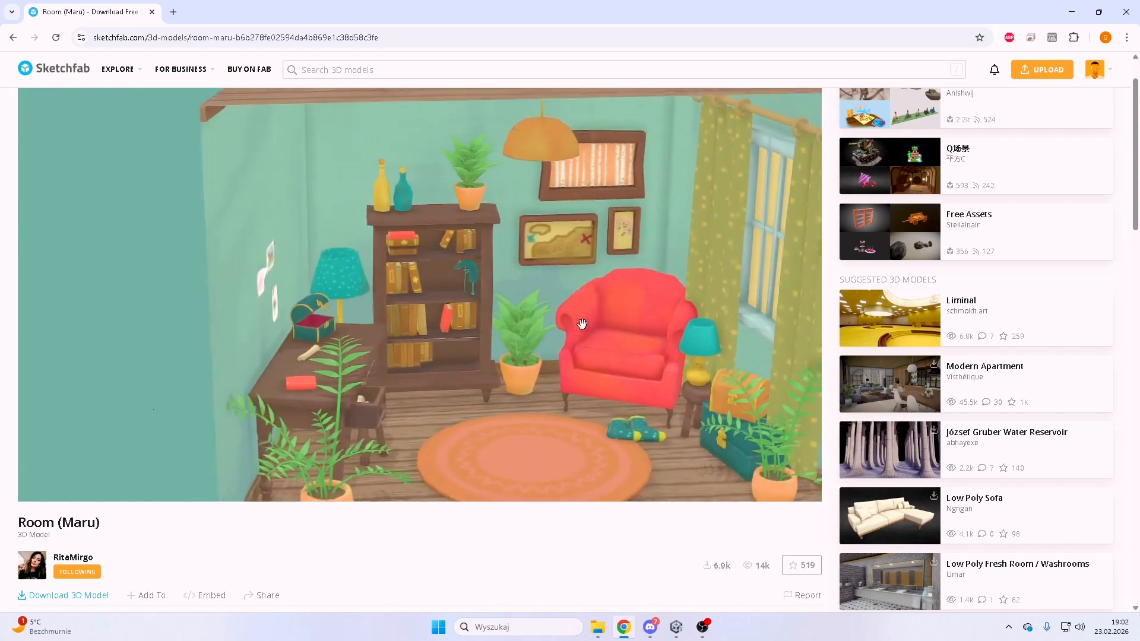
shift+middle_drag(582, 324, 549, 295)
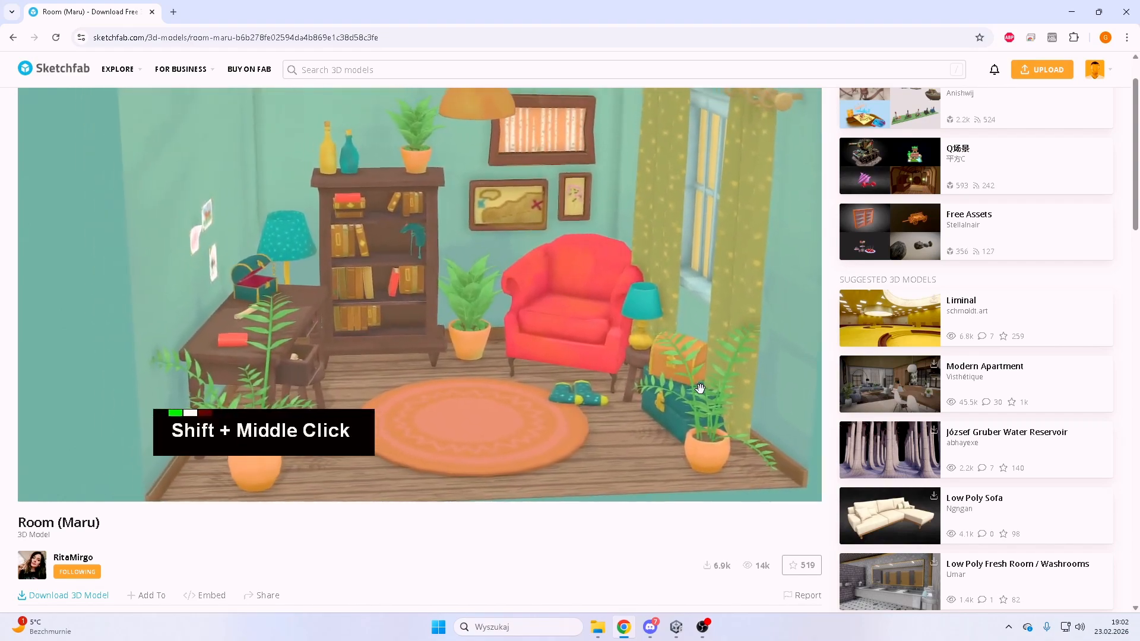
click(747, 476)
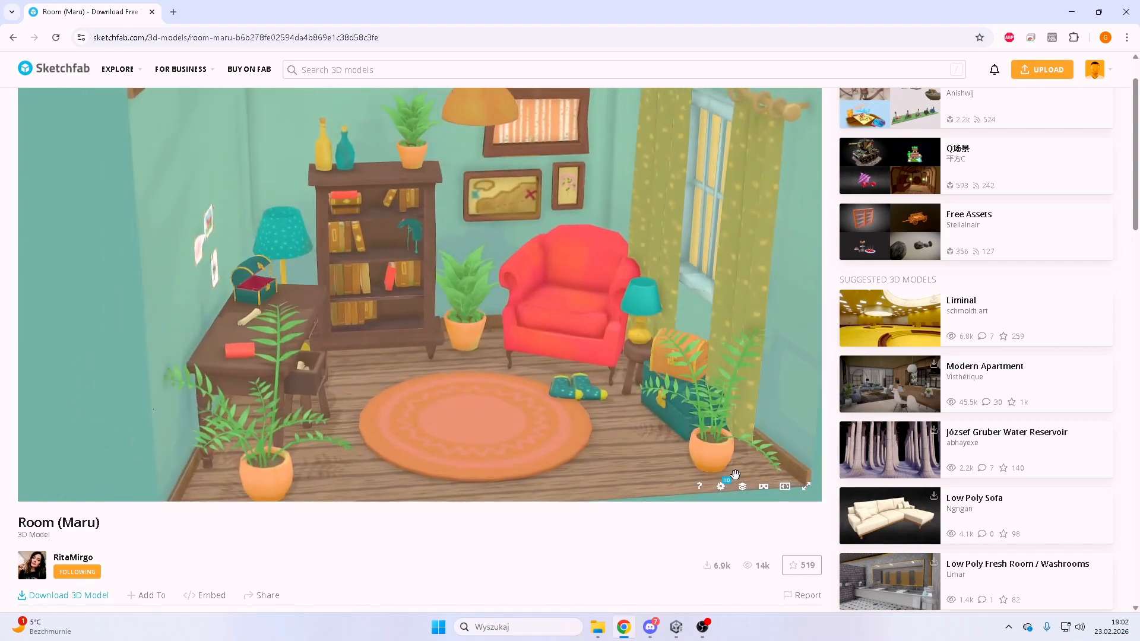
Show the room model in Wireframe and return it to the Final Render view.
click(742, 486)
click(62, 405)
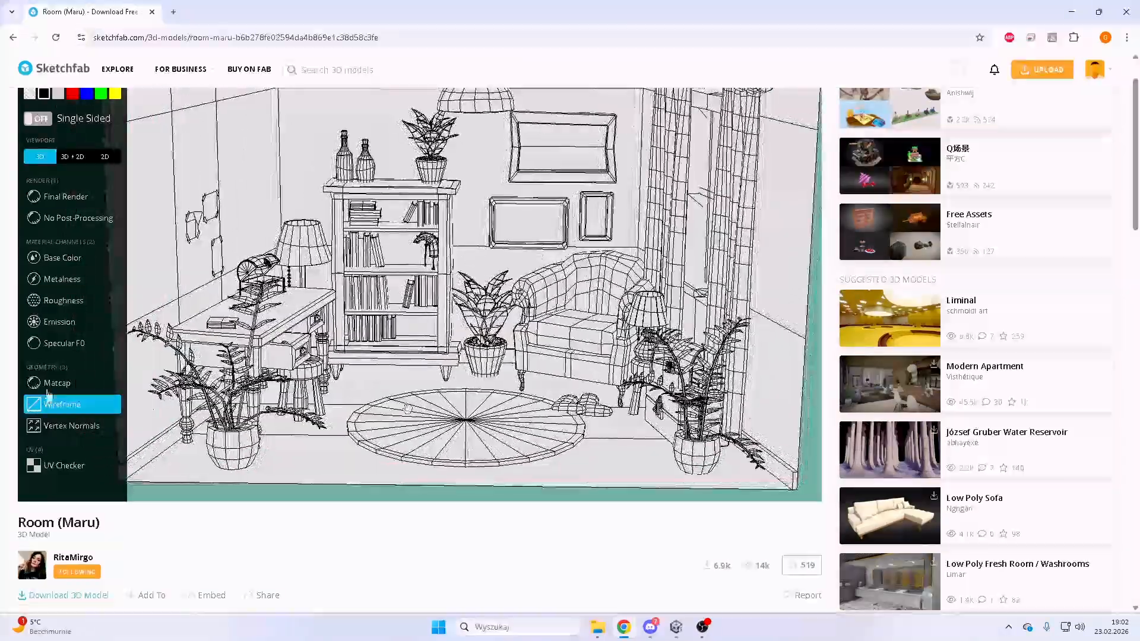
click(62, 405)
click(71, 196)
Examine the rendered room's furniture and decorations up close and from several angles.
scroll(411, 251, up, 5)
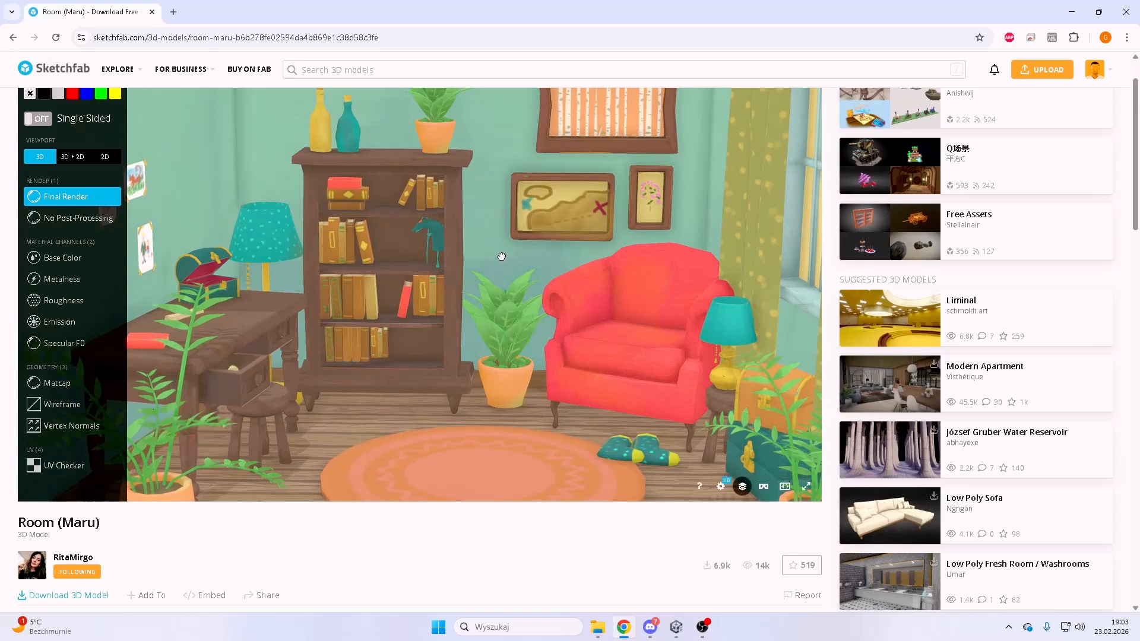
shift+middle_drag(502, 257, 451, 179)
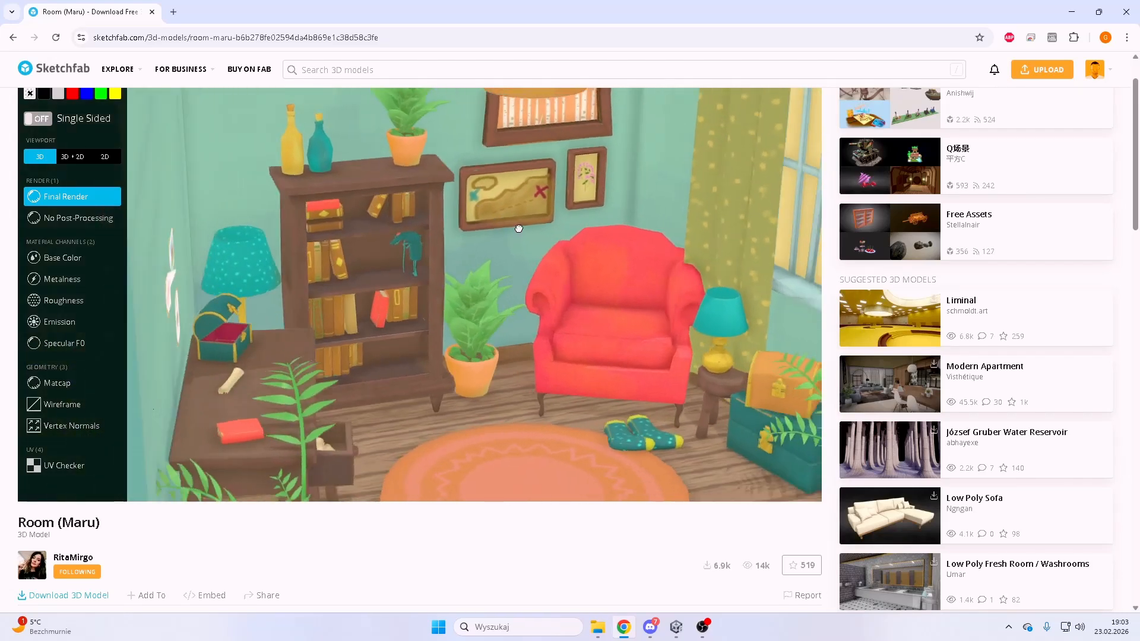
shift+drag(653, 369, 600, 326)
scroll(631, 323, down, 3)
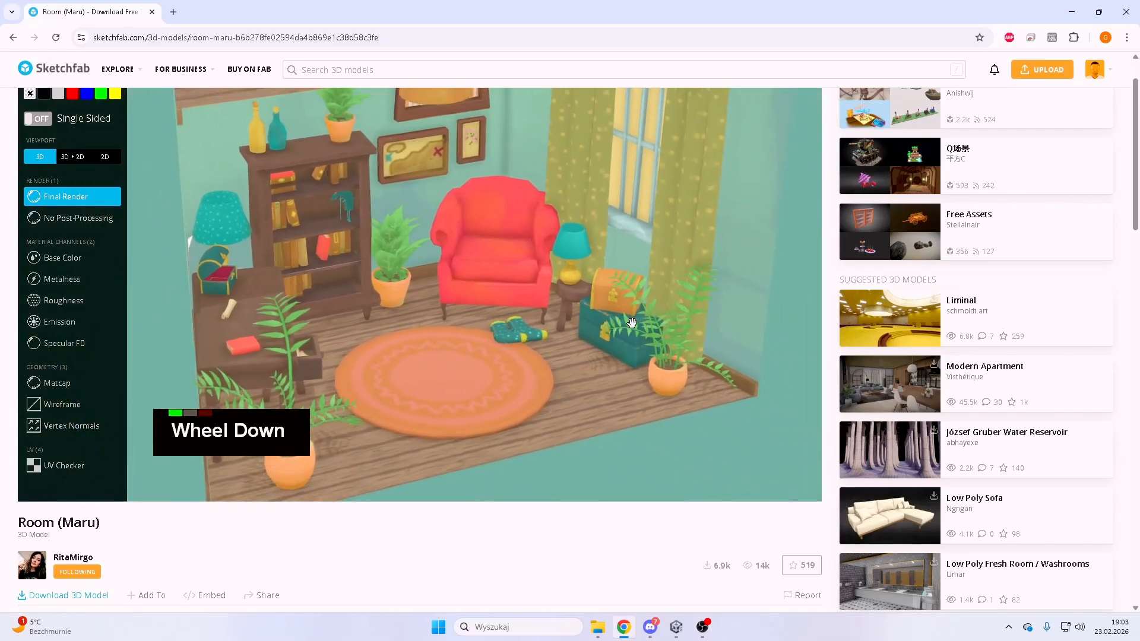
scroll(447, 205, down, 2)
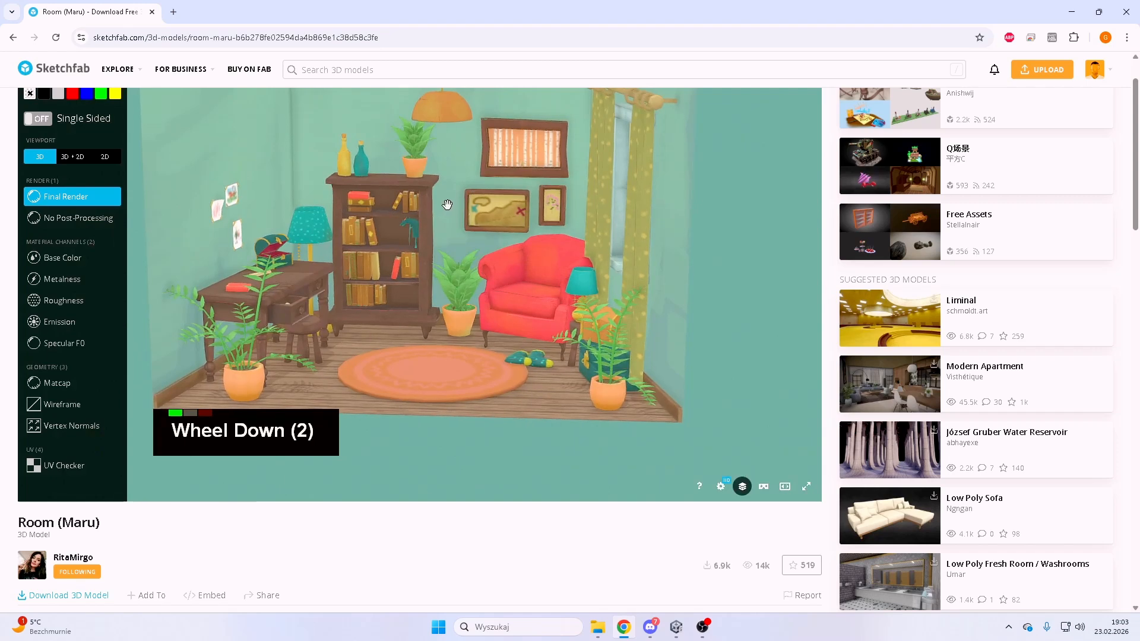
shift+middle_drag(447, 204, 715, 189)
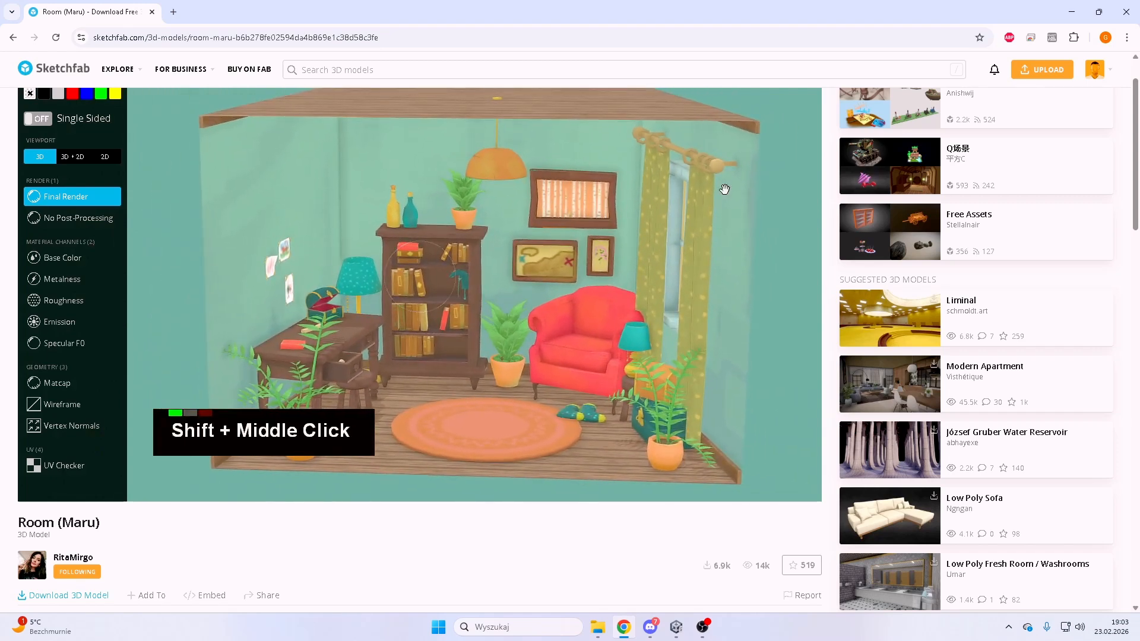
drag(565, 300, 540, 267)
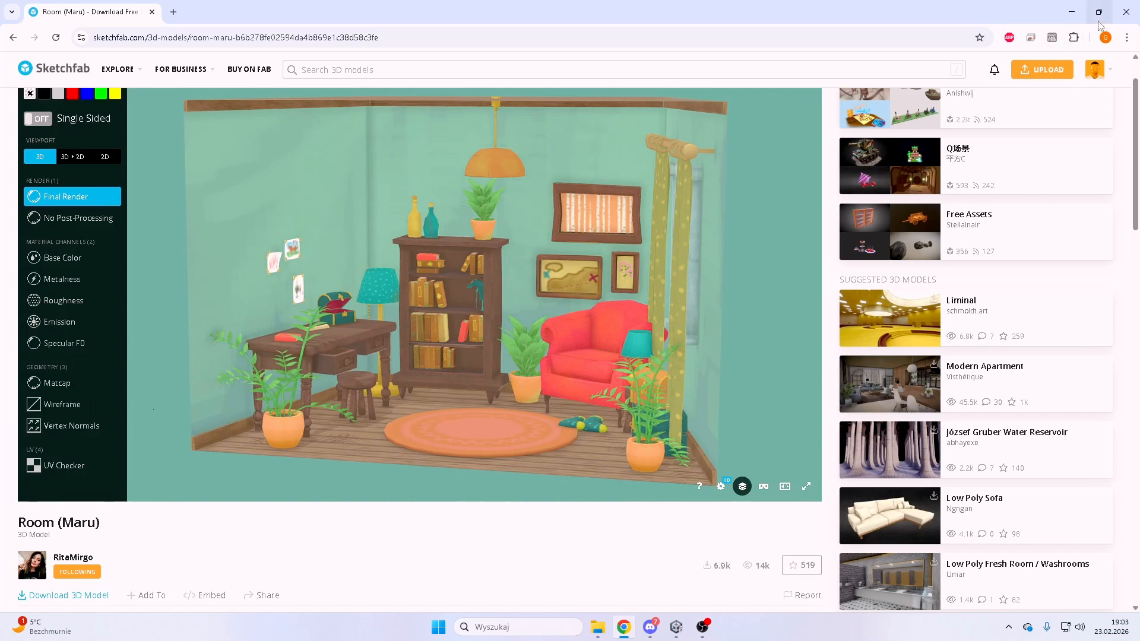
Switch to Unity and open the models/room-maru/source/set folder in the project assets.
click(1075, 16)
click(713, 97)
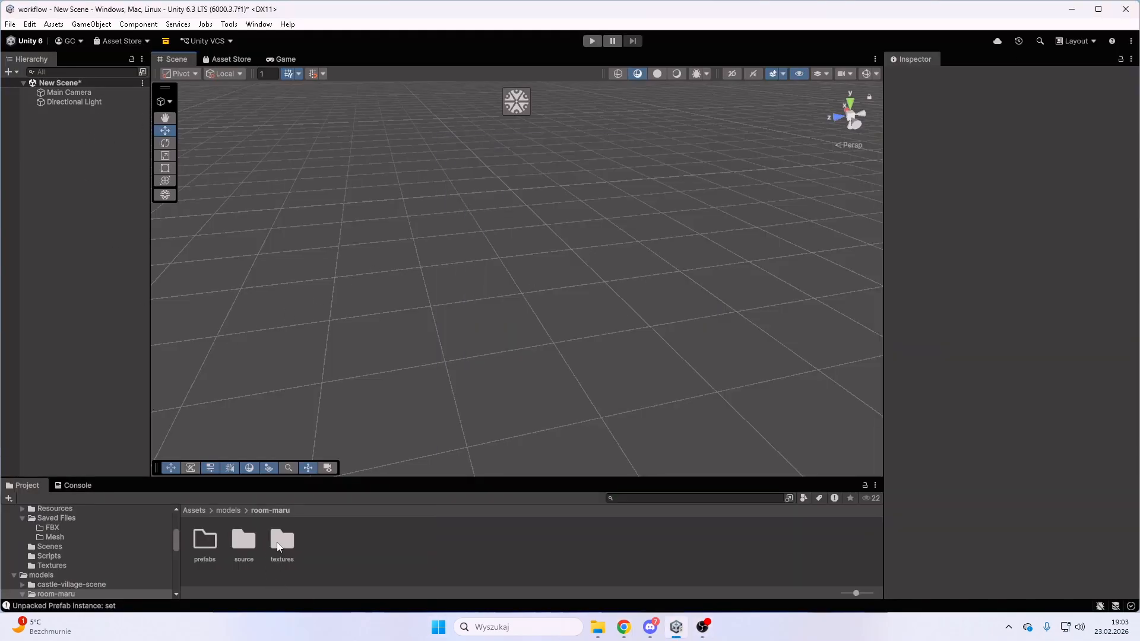
click(228, 511)
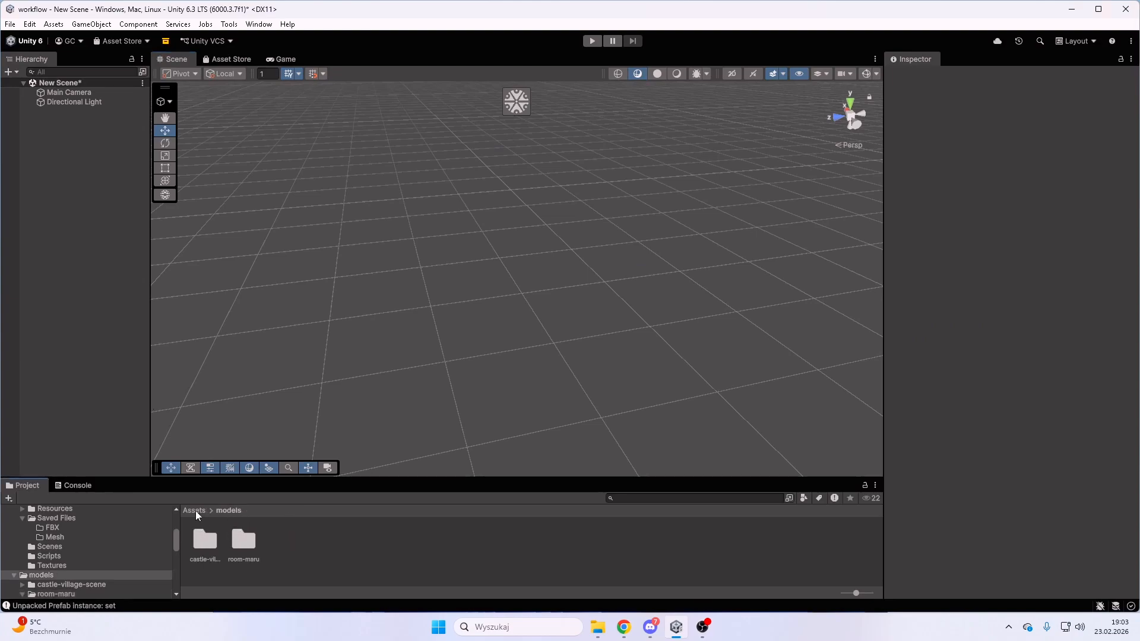
double_click(245, 542)
double_click(244, 540)
double_click(205, 540)
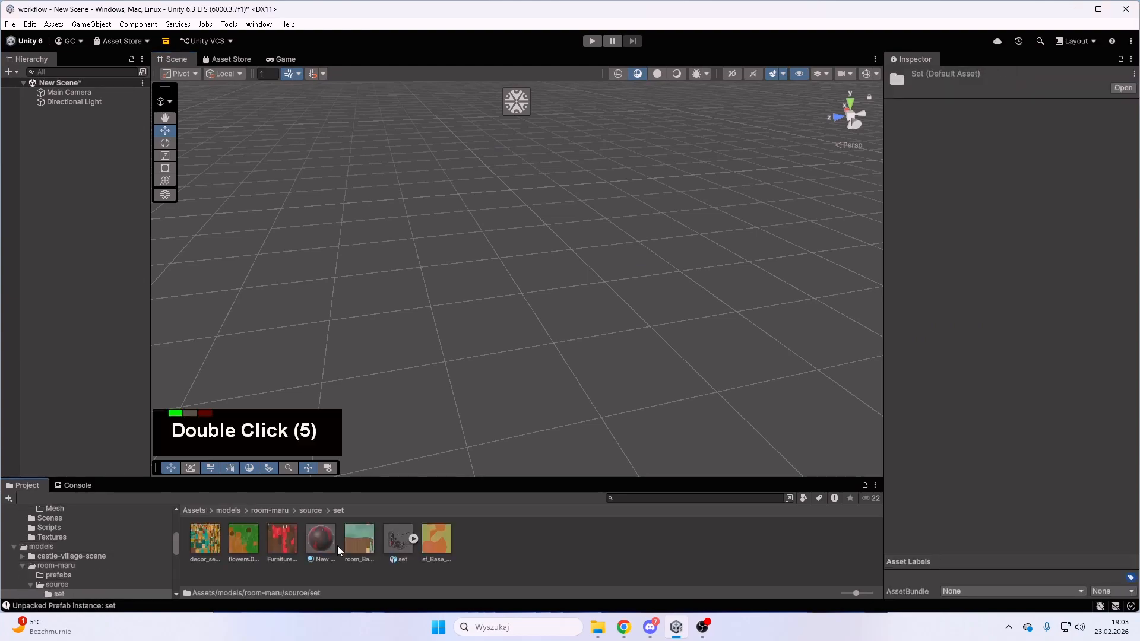
Place the set model in the scene and reset its position to 0, 0, 0.
drag(392, 541, 529, 261)
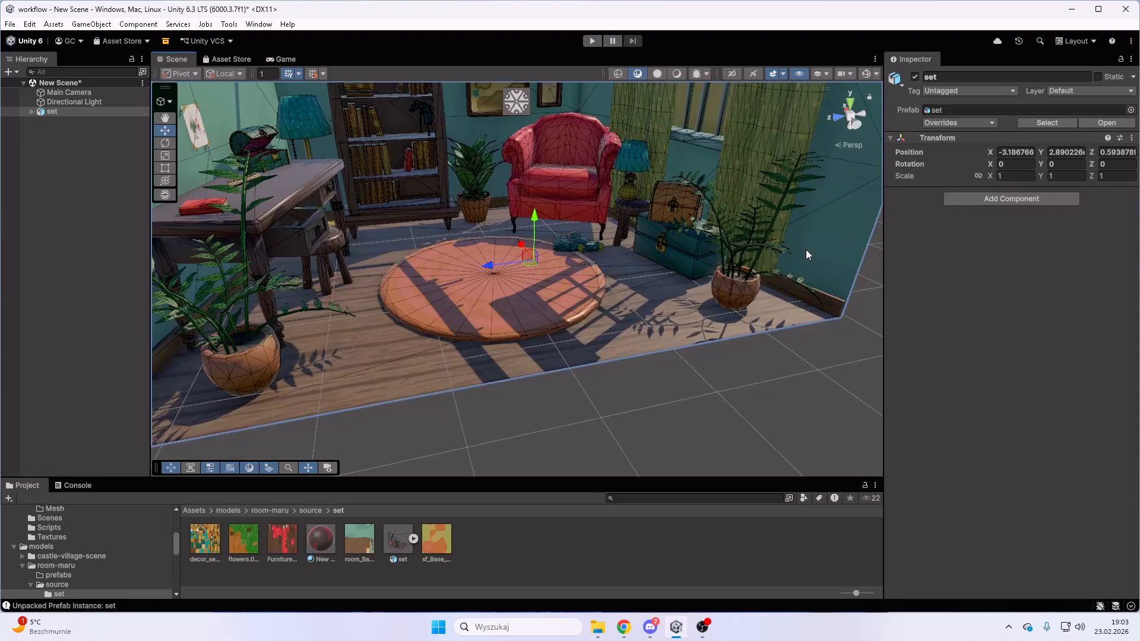
click(1131, 138)
click(1078, 151)
right_drag(750, 252, 246, 197)
key(w)
key(d)
Expand the set object and check which parts of the room Cube.006 and Cylinder cover.
click(31, 111)
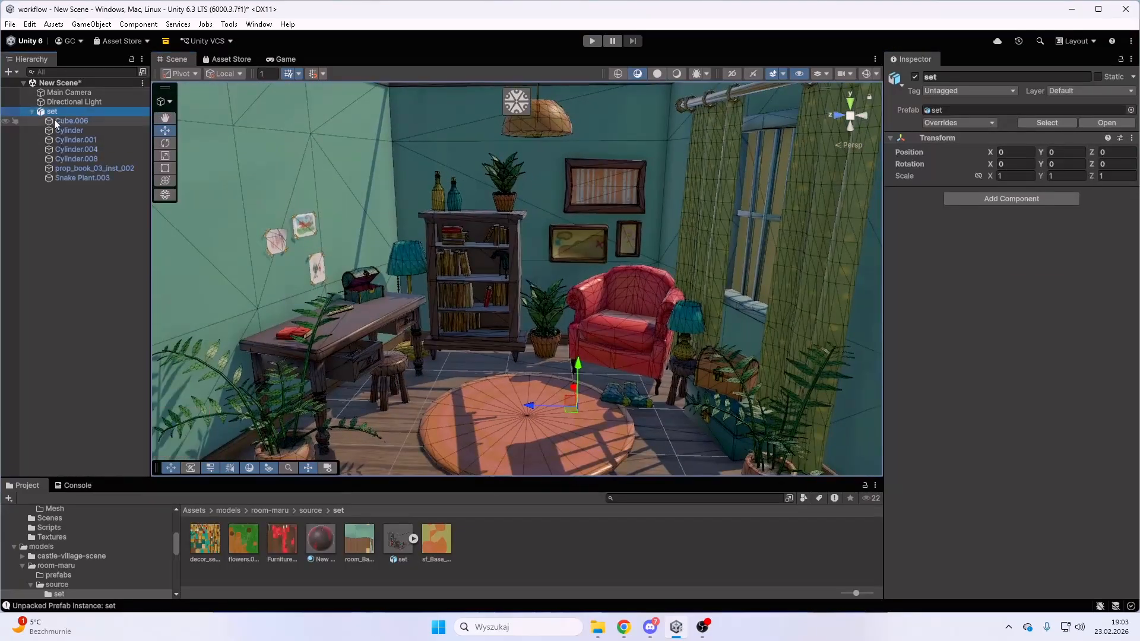
click(90, 121)
double_click(99, 129)
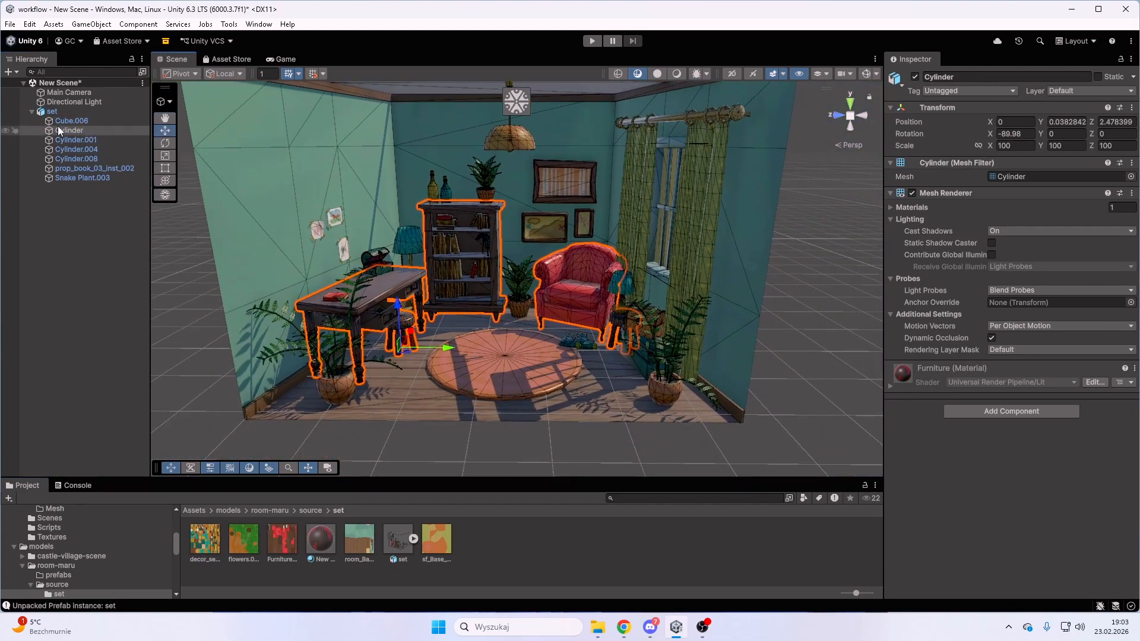
click(453, 251)
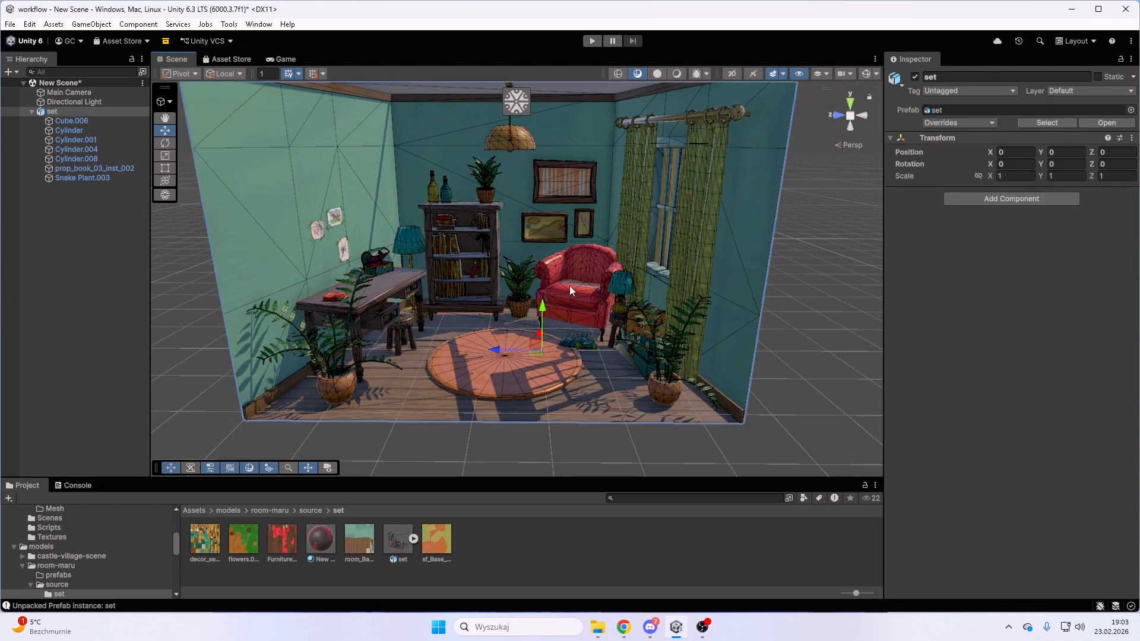
Try to move the combined furniture mesh Cylinder along its Y axis and undo the move.
click(75, 133)
click(462, 263)
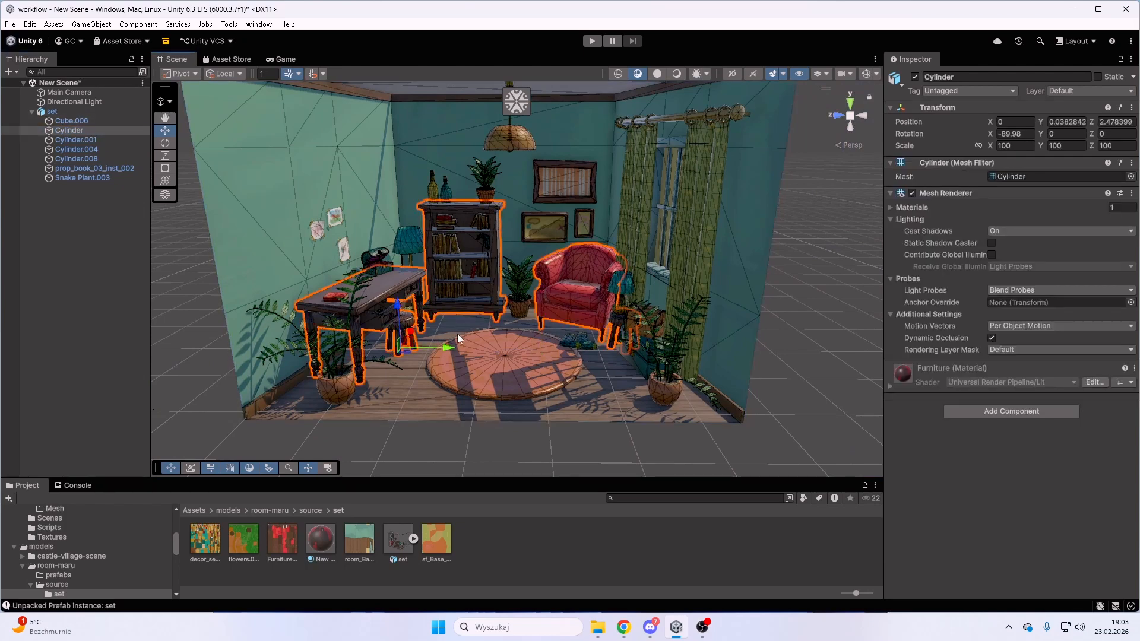
mouse_move(450, 348)
mouse_down()
mouse_move(490, 350)
mouse_move(456, 346)
mouse_up()
key(ctrl+z)
click(532, 269)
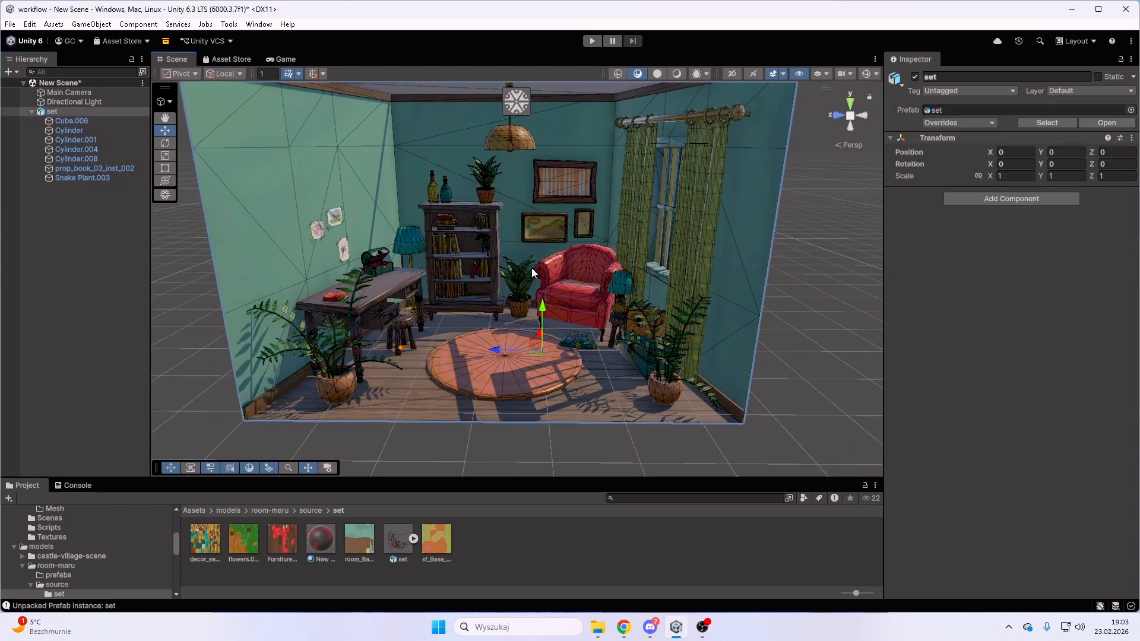
click(472, 257)
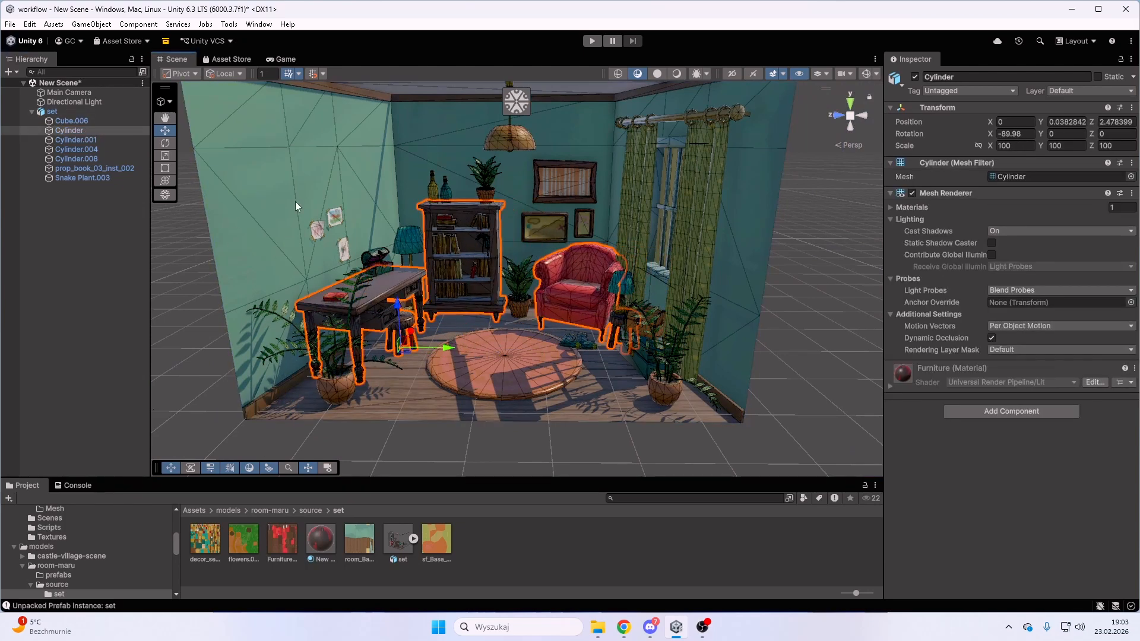
Examine which items the Cylinder.001, Cylinder.008 and prop_book_03_inst_002 meshes contain around the room.
click(93, 138)
click(101, 158)
click(106, 168)
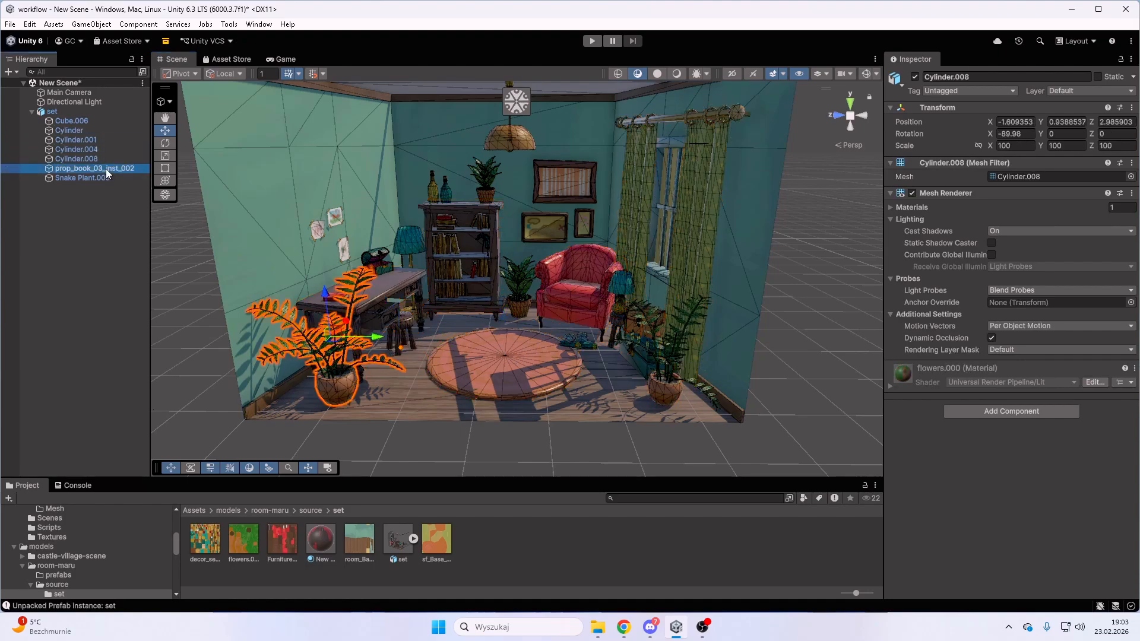
right_drag(460, 180, 547, 284)
key(w)
key(s)
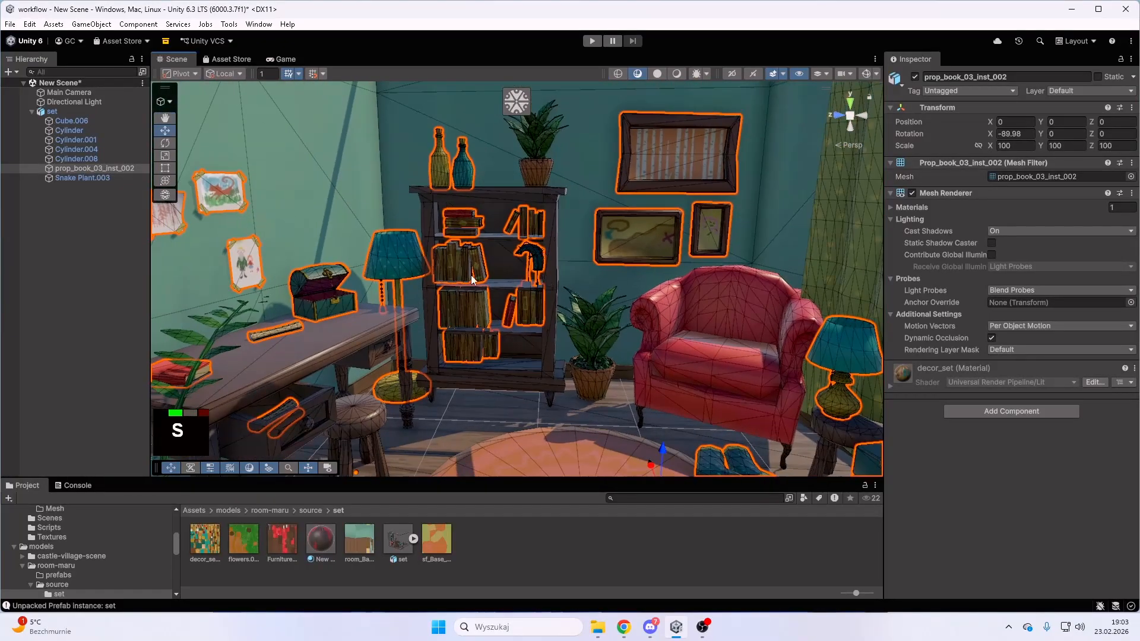
right_drag(472, 279, 664, 237)
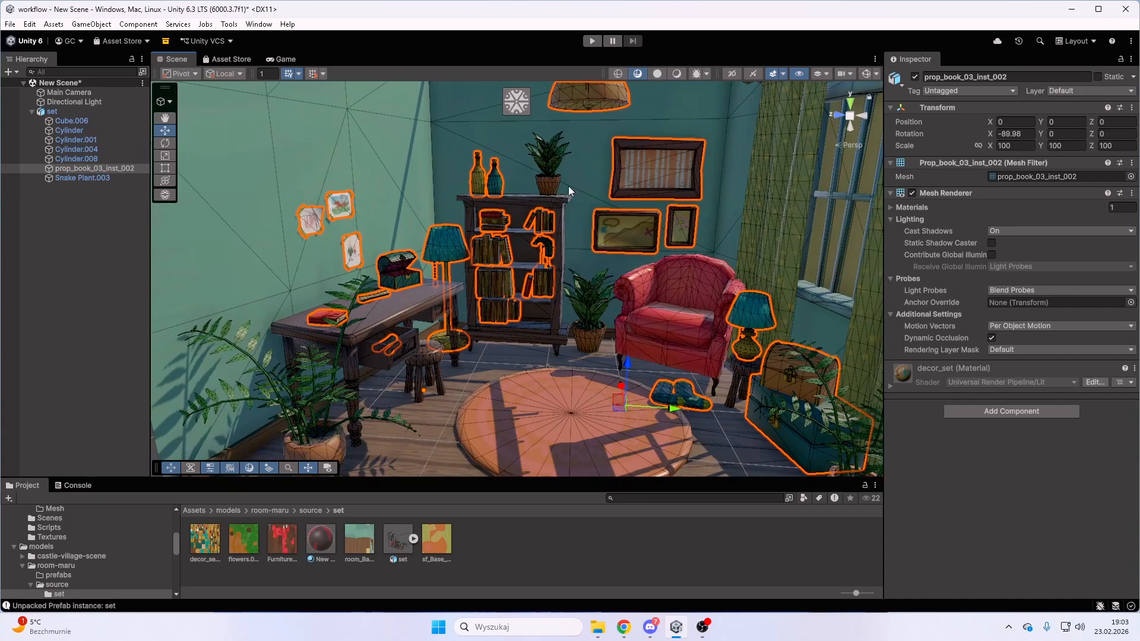
right_drag(568, 186, 511, 158)
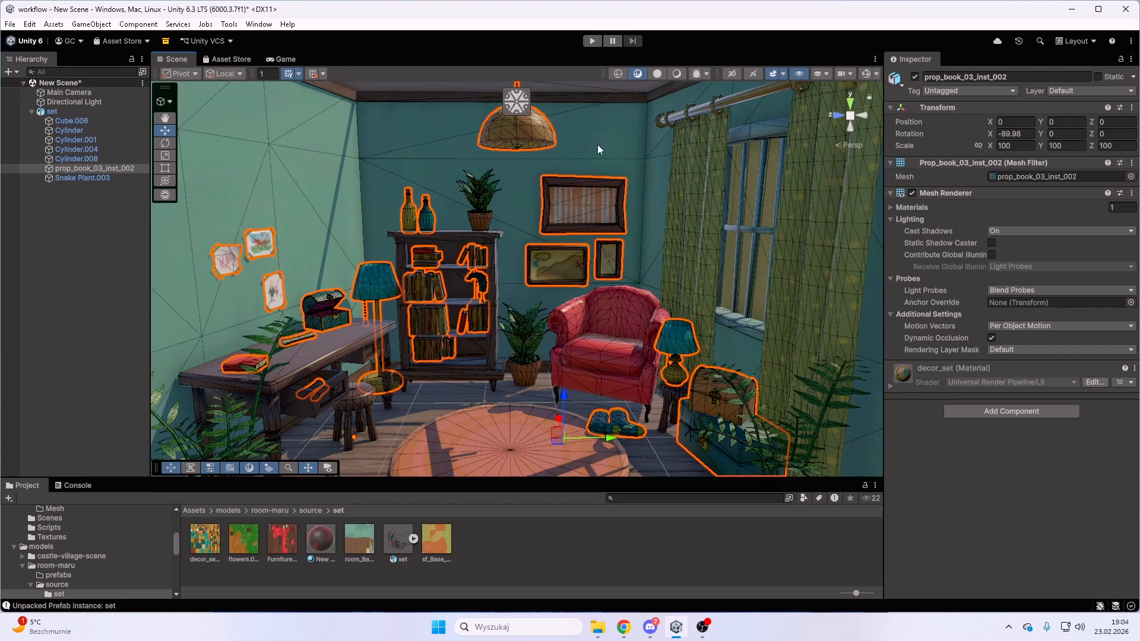
right_drag(597, 144, 500, 71)
key(s)
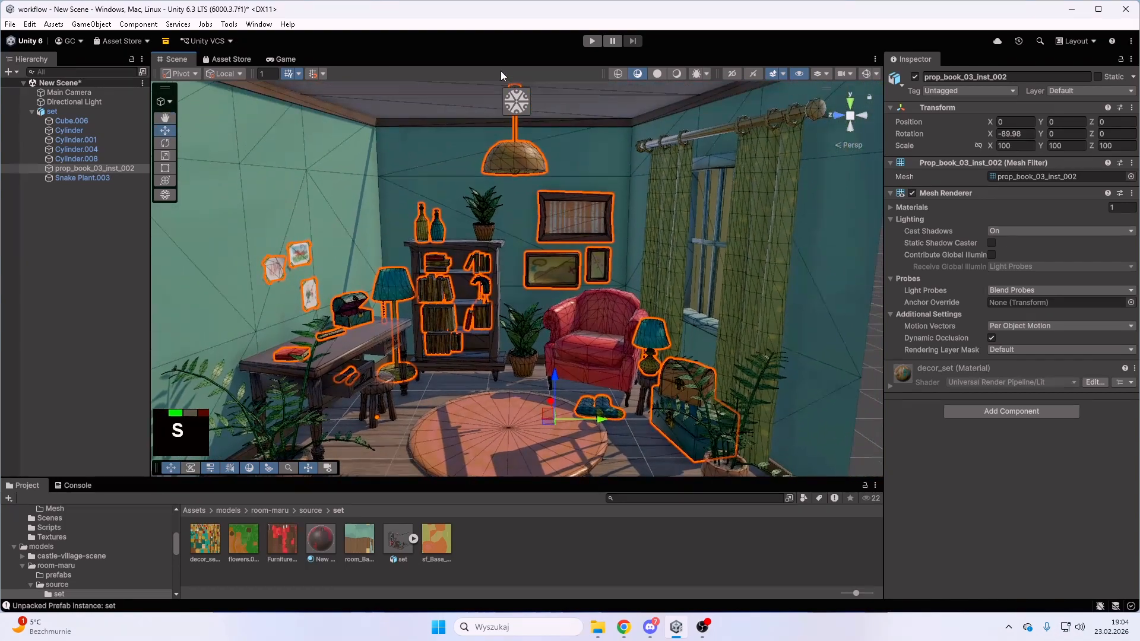
Open the Mesh God 4000 tool window and dock it beside the Inspector.
click(517, 100)
drag(586, 27, 710, 130)
drag(961, 70, 967, 61)
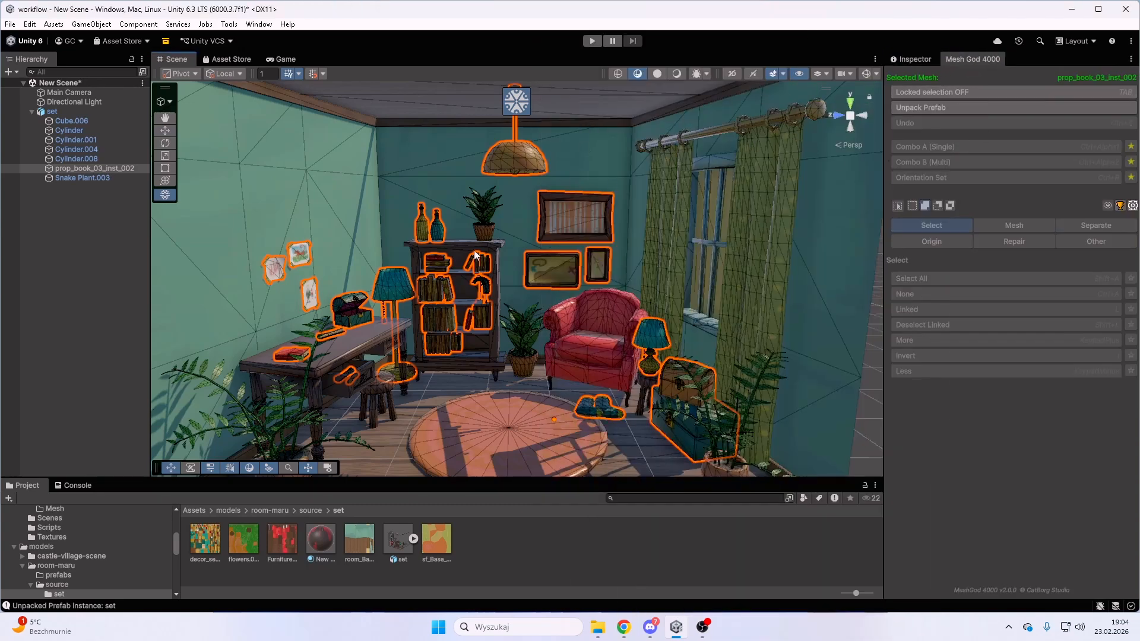
Target the prop_book_03_inst_002 mesh, turn on locked selection and clear its face selection.
right_drag(475, 255, 277, 236)
click(108, 158)
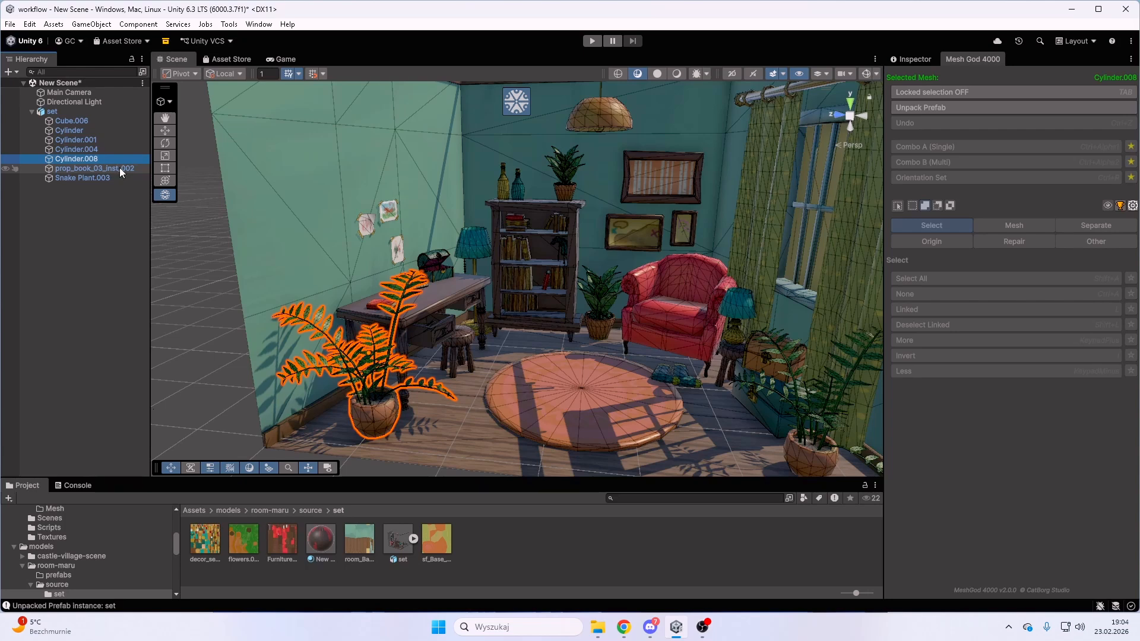
click(120, 168)
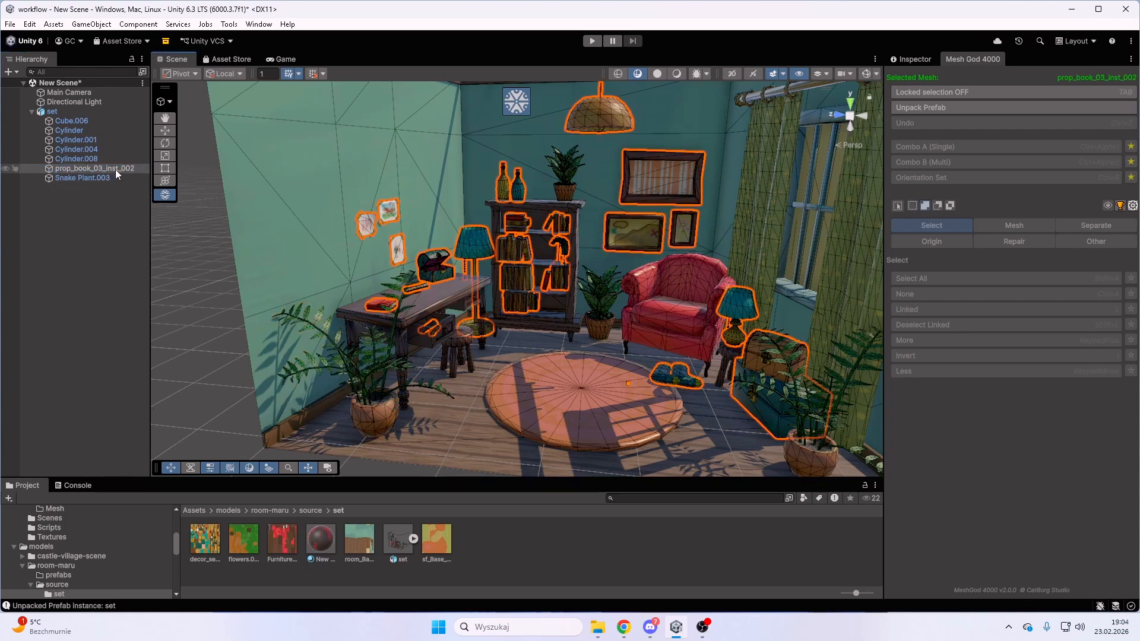
click(959, 91)
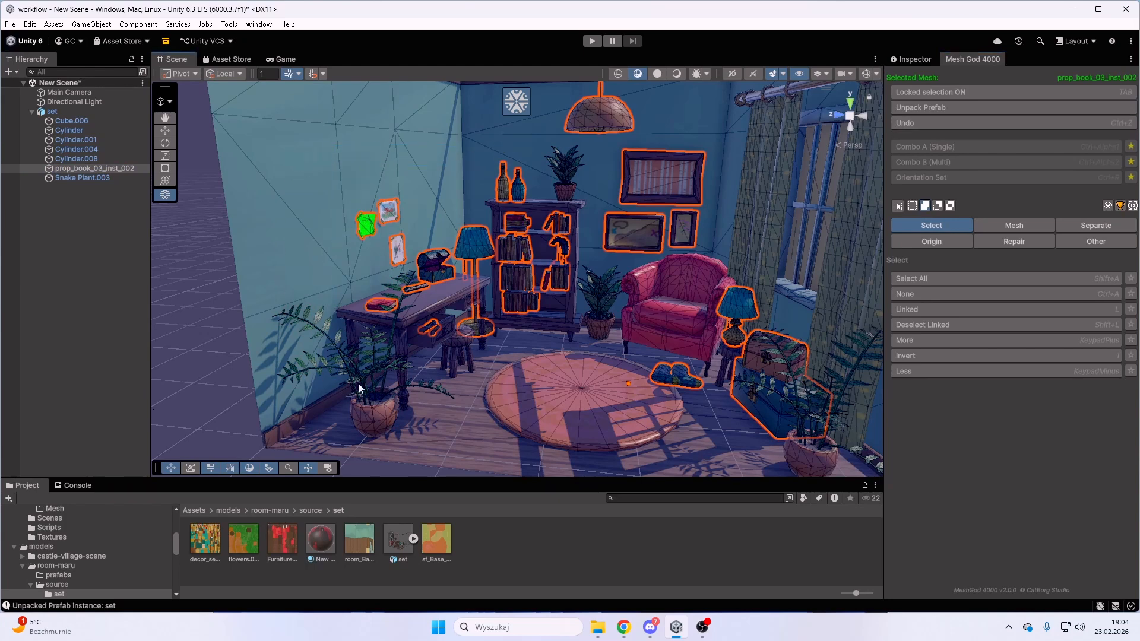
click(939, 297)
Unpack the set prefab so its decor mesh can be edited.
right_drag(415, 245, 438, 227)
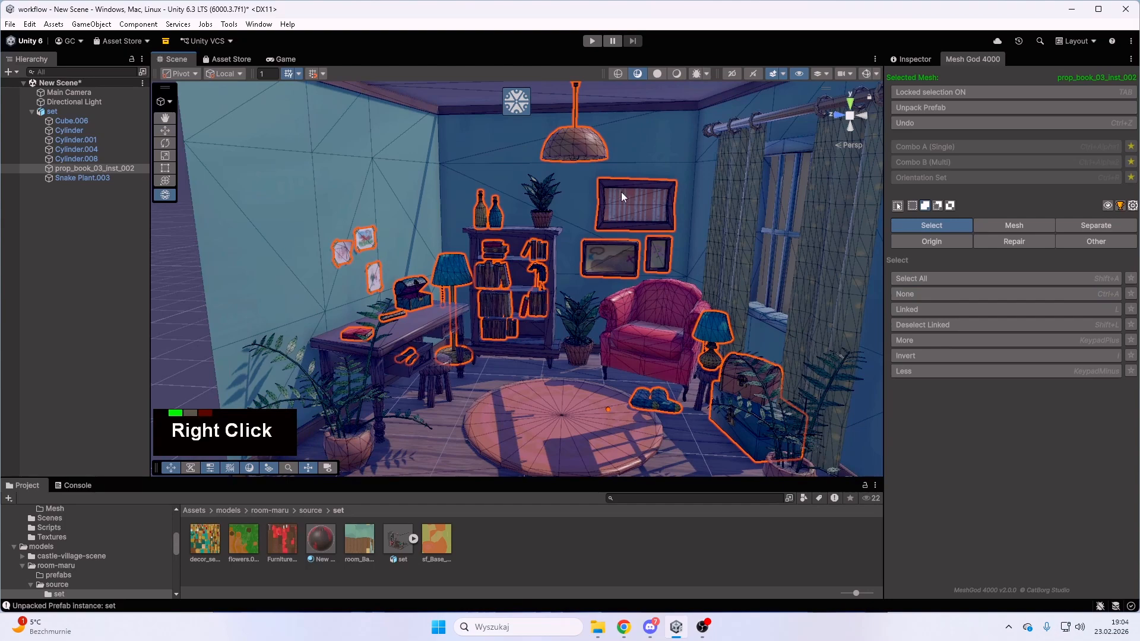
key(w)
right_drag(621, 197, 619, 197)
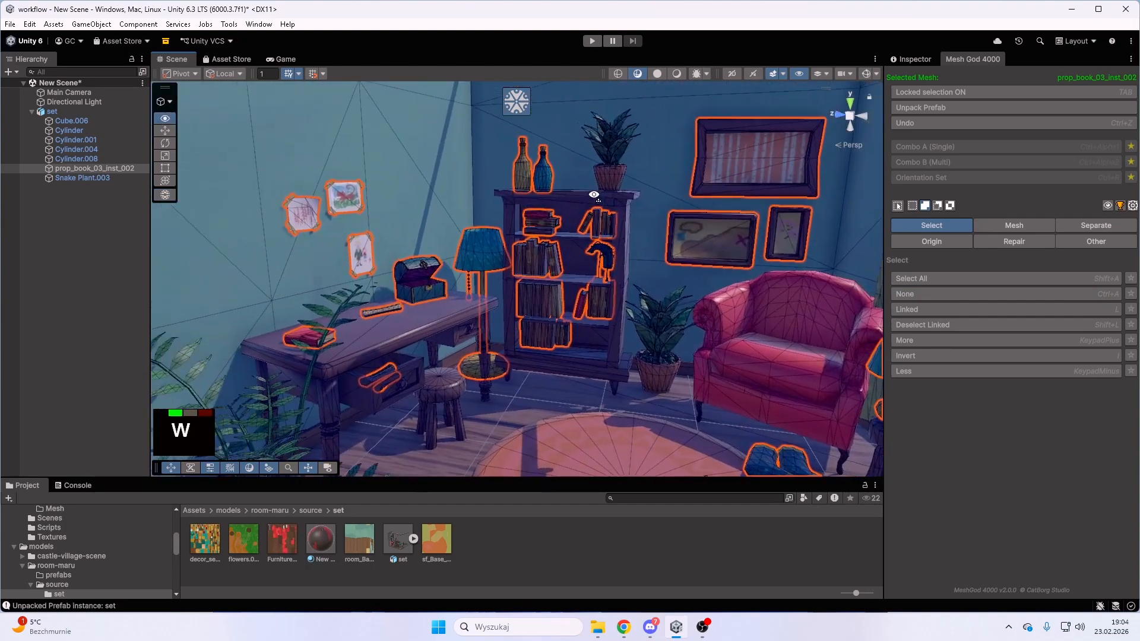
click(935, 109)
Select all linked faces of the stacked books on the bookcase's upper shelf.
right_drag(641, 274, 524, 274)
key(w)
key(a)
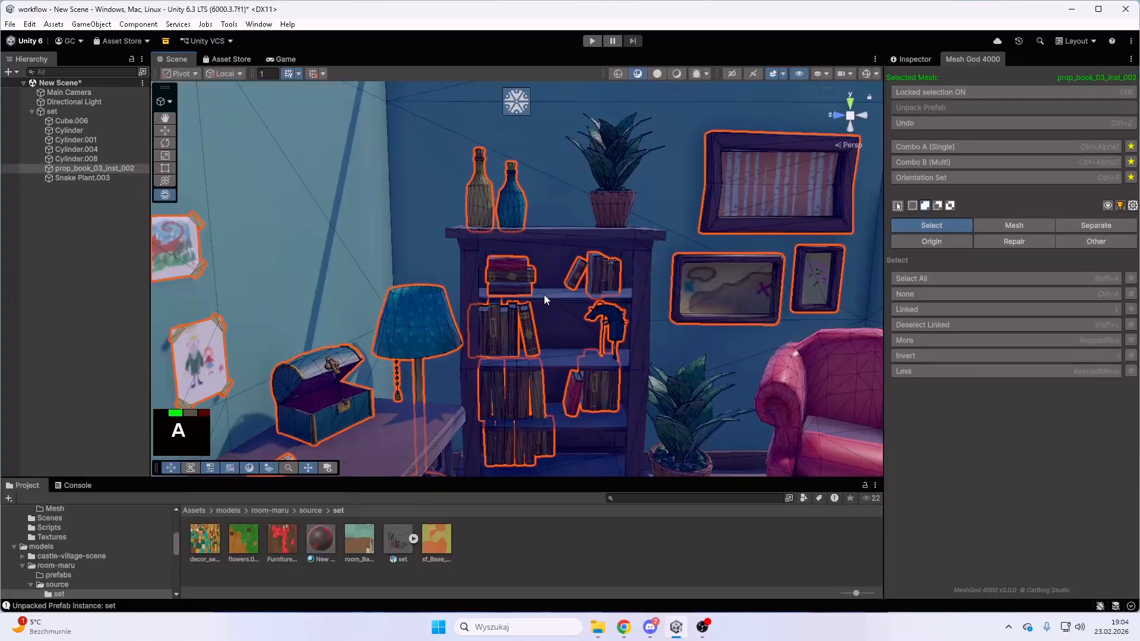
right_drag(650, 311, 575, 289)
right_drag(507, 261, 502, 335)
key(w)
key(s)
key(l)
key(l)
right_drag(497, 281, 514, 300)
key(w)
key(s)
key(s)
key(w)
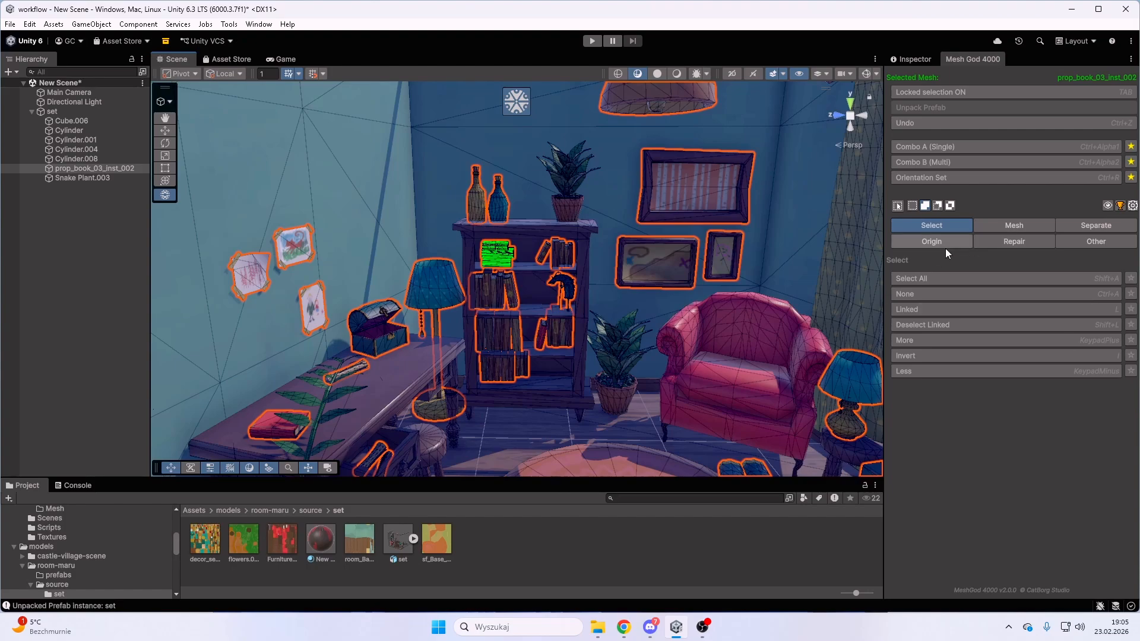
Select all faces of the prop_book_03_inst_002 mesh.
click(944, 279)
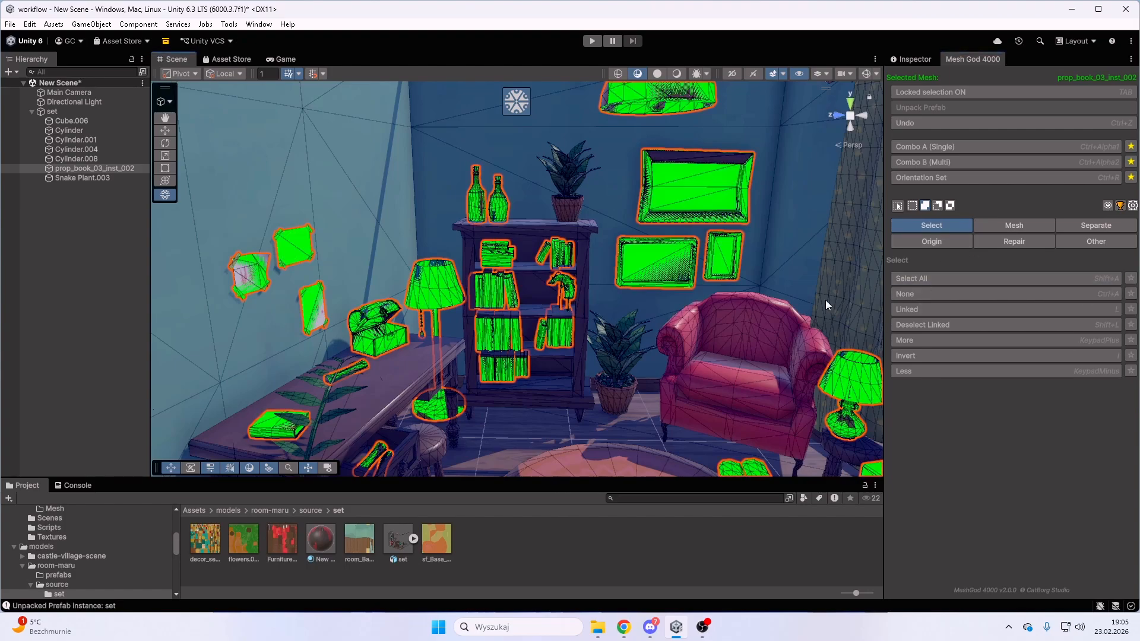
Clear the face selection of the prop_book_03_inst_002 mesh.
right_drag(825, 300, 700, 330)
key(s)
key(w)
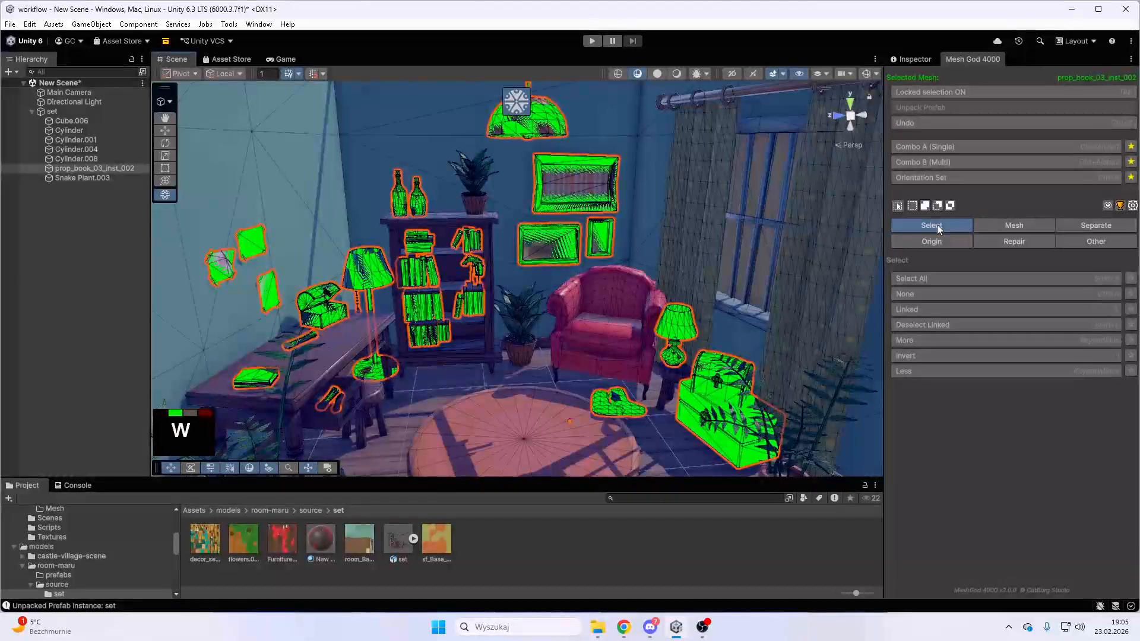
click(925, 294)
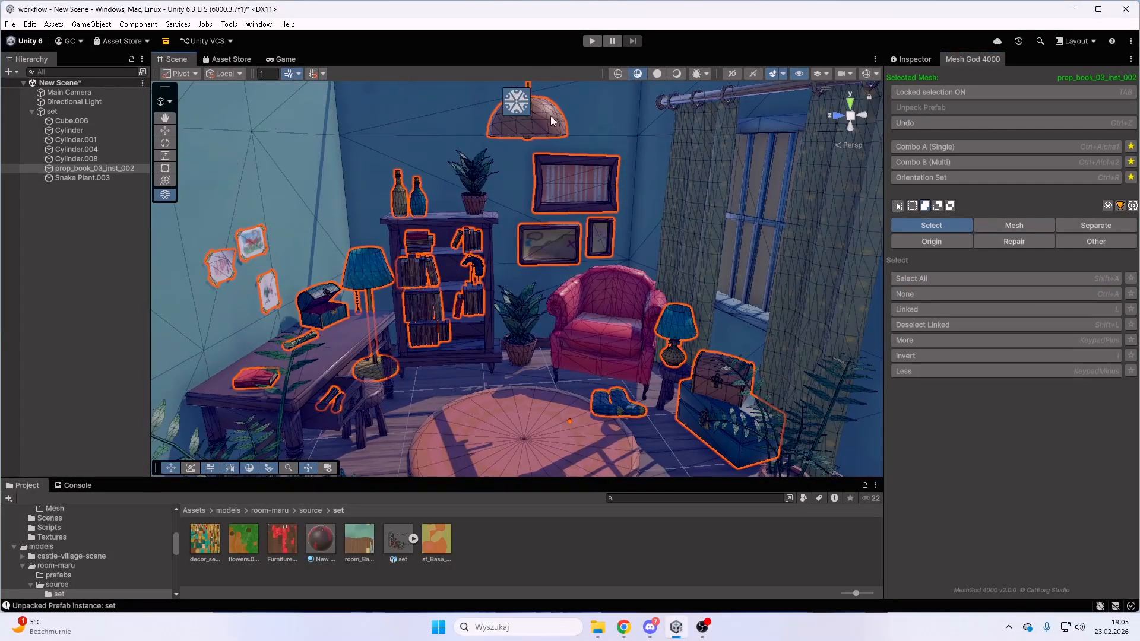
Target all seven child meshes of set, lock the selection and select all their faces.
click(66, 177)
shift+click(94, 119)
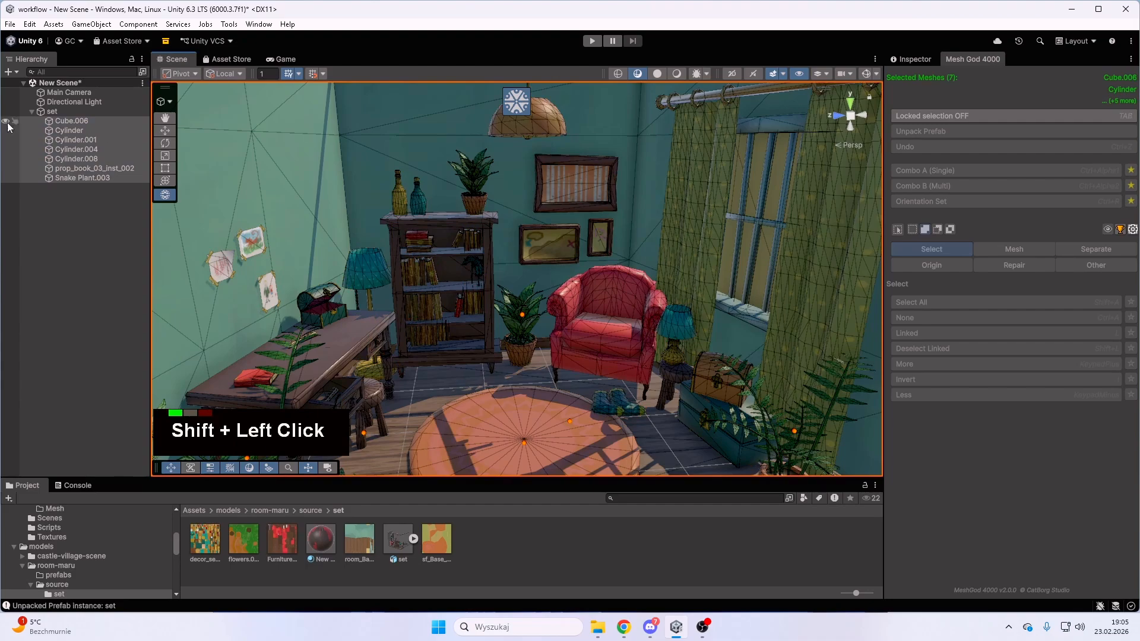
click(960, 114)
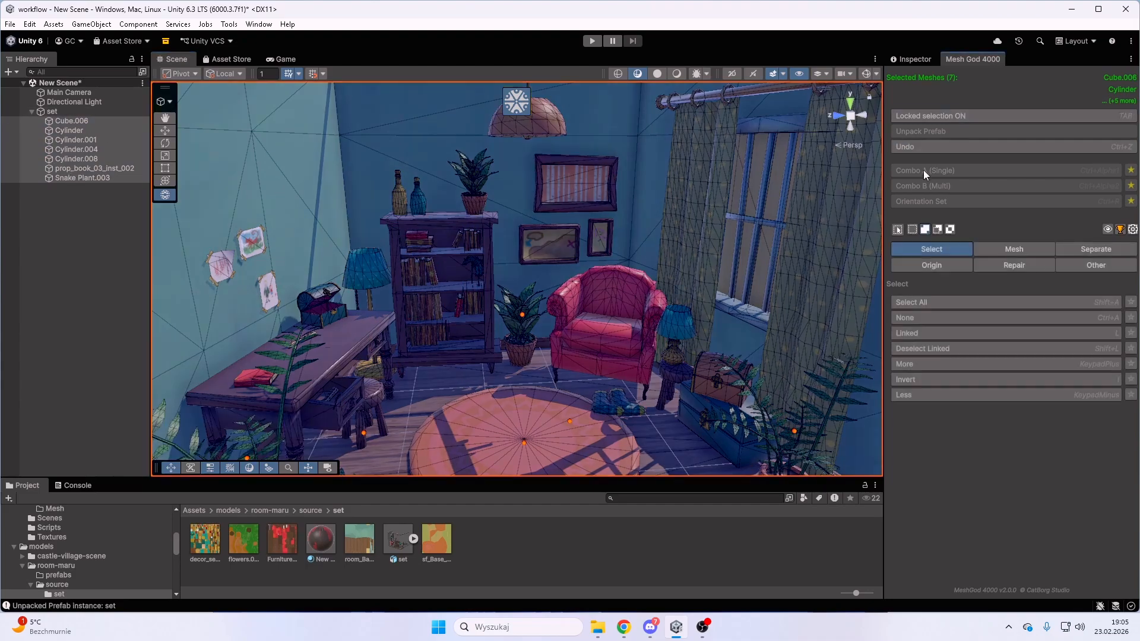
right_drag(653, 243, 803, 305)
click(950, 304)
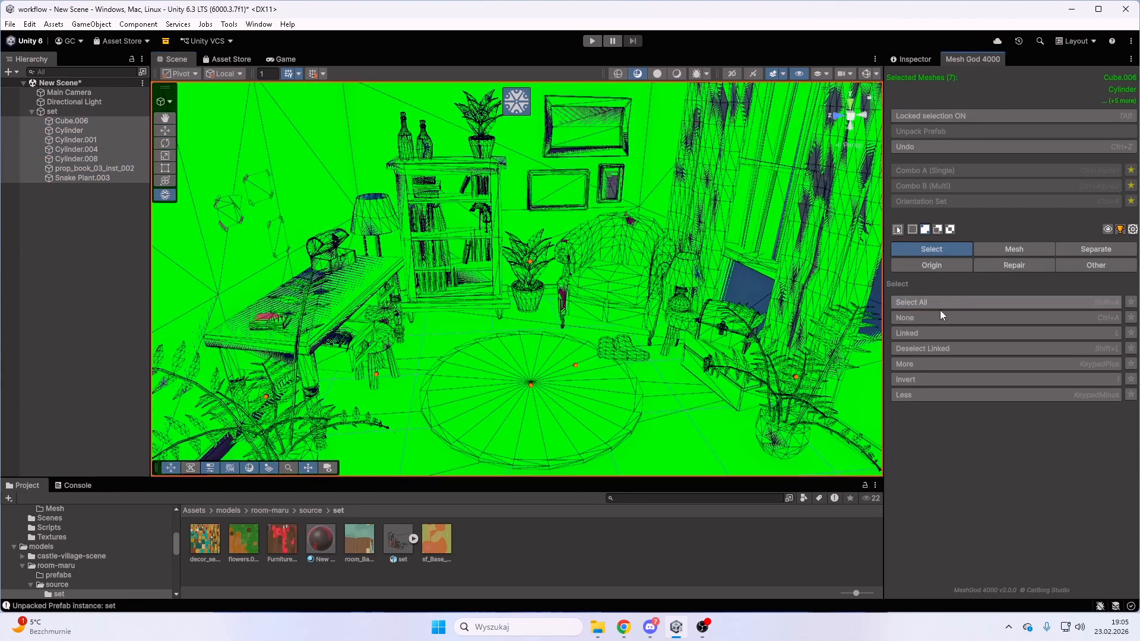
Bake the scale of all seven meshes and clear their face selection.
right_drag(709, 333, 694, 306)
click(1021, 266)
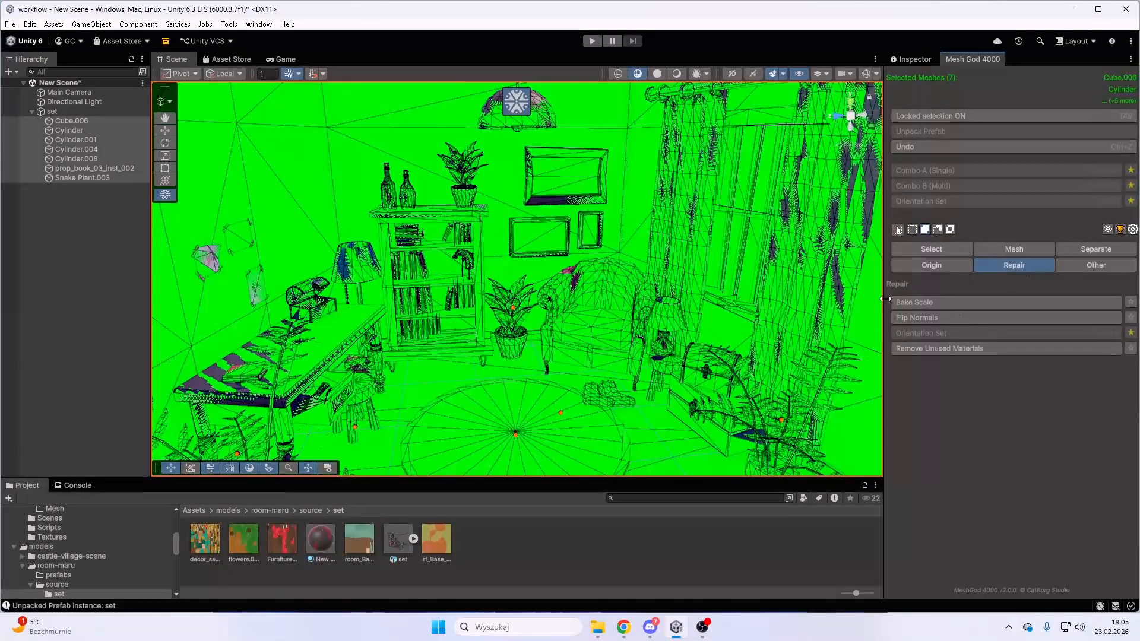
click(924, 303)
click(954, 248)
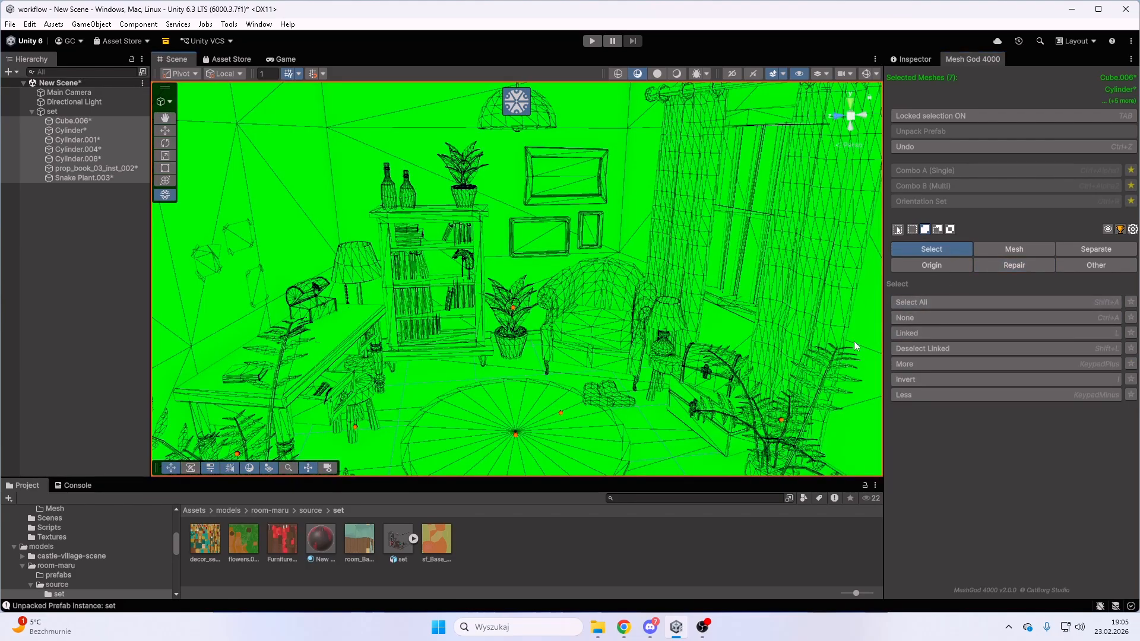
right_drag(854, 341, 783, 328)
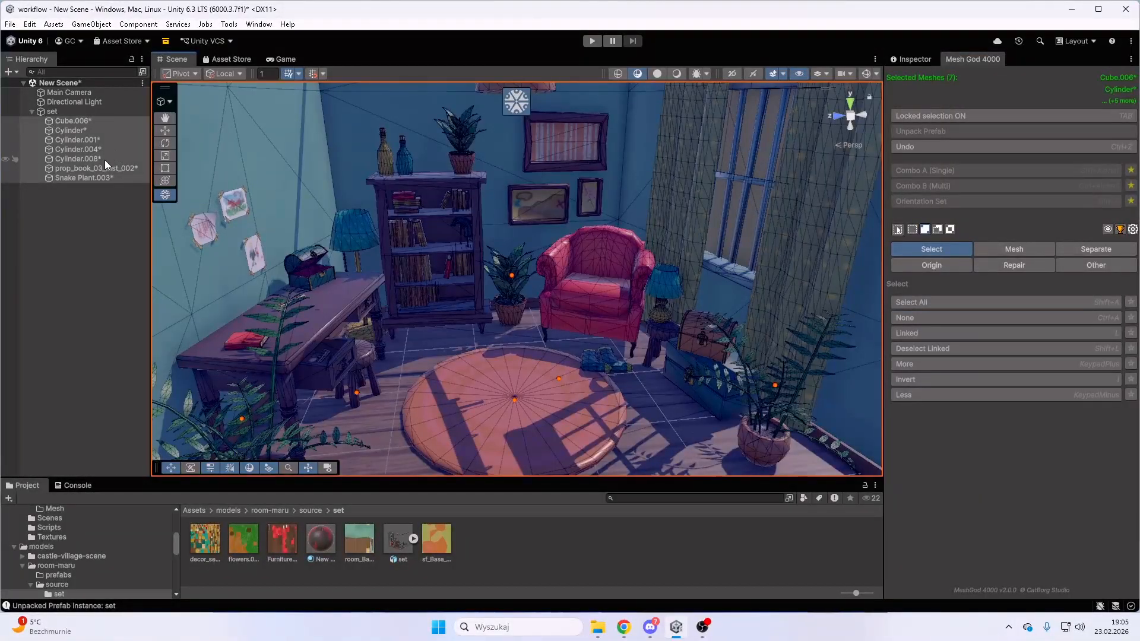
Release the locked selection, target only the prop_book_03_inst_002 mesh and lock the selection again.
click(956, 115)
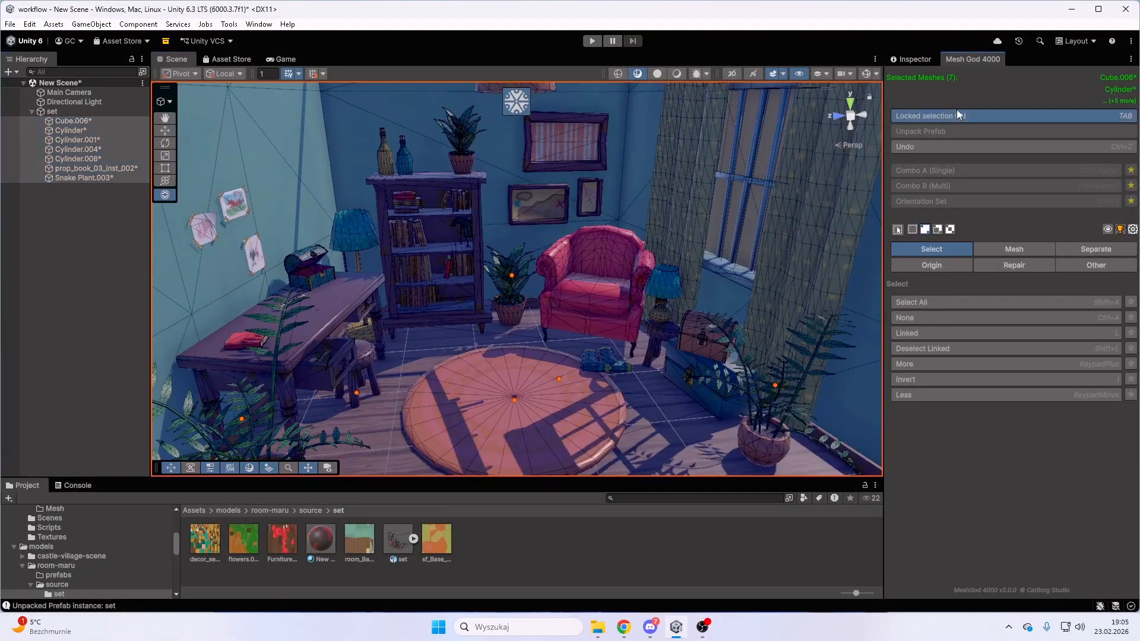
click(108, 168)
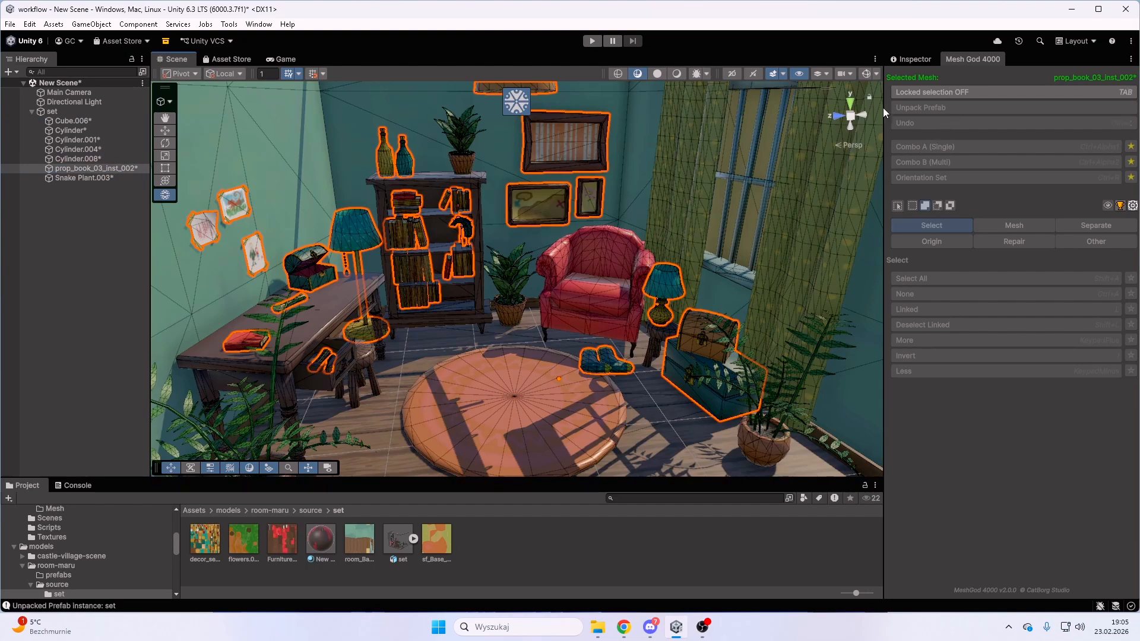
right_drag(594, 225, 493, 221)
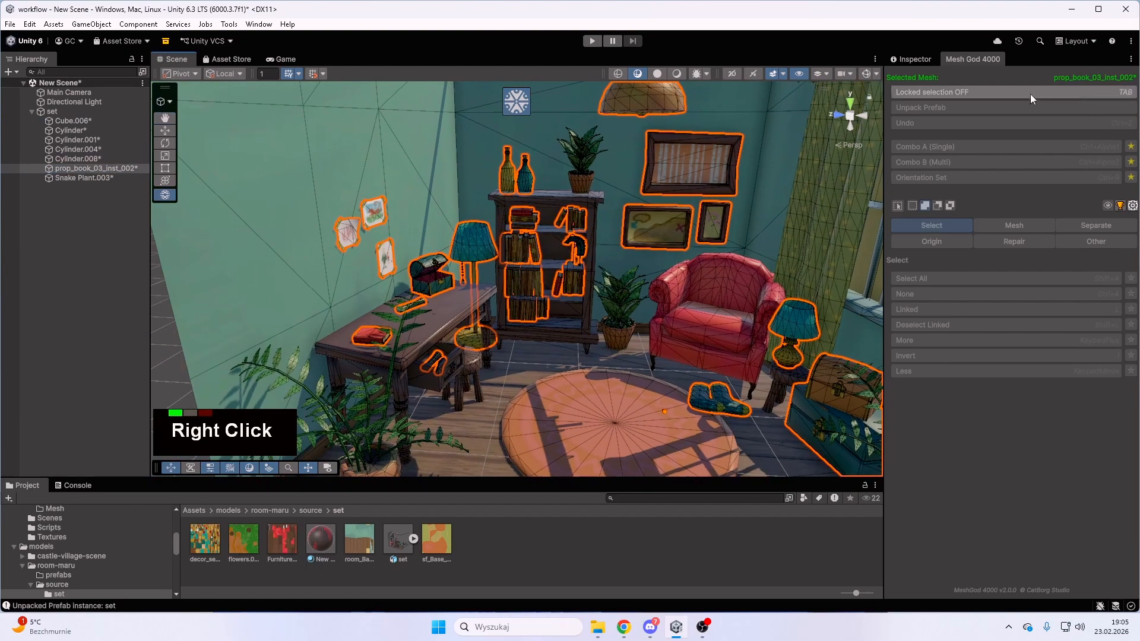
click(1031, 97)
Select several individual faces on the spine of the top red book in the upper shelf's stack.
key(w)
right_drag(522, 277, 492, 227)
key(w)
key(s)
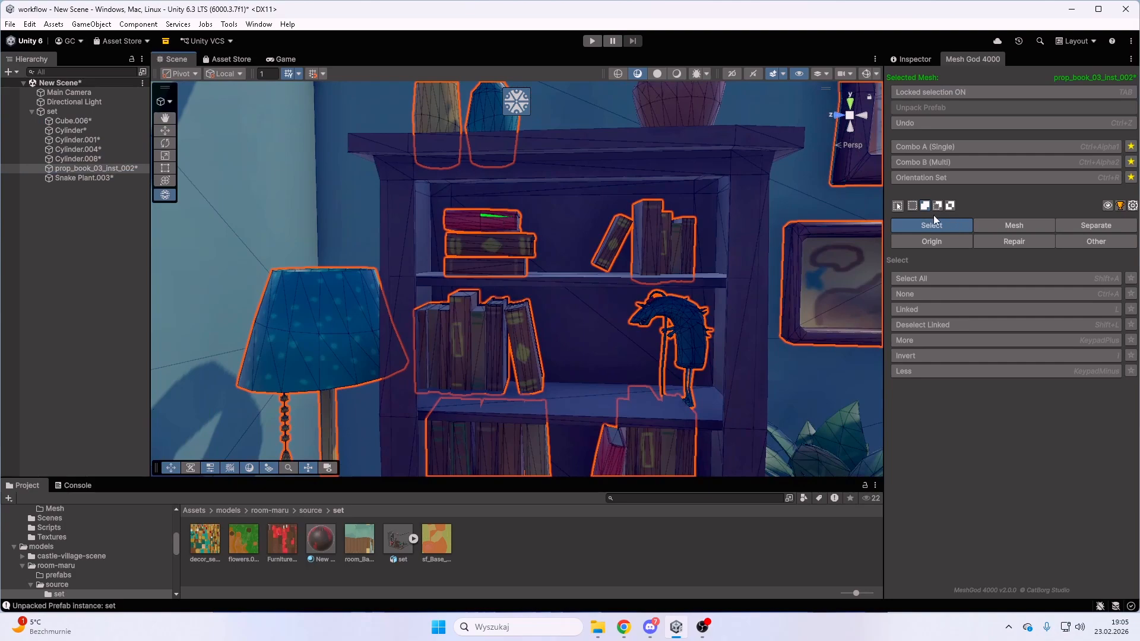
right_drag(487, 225, 592, 249)
key(w)
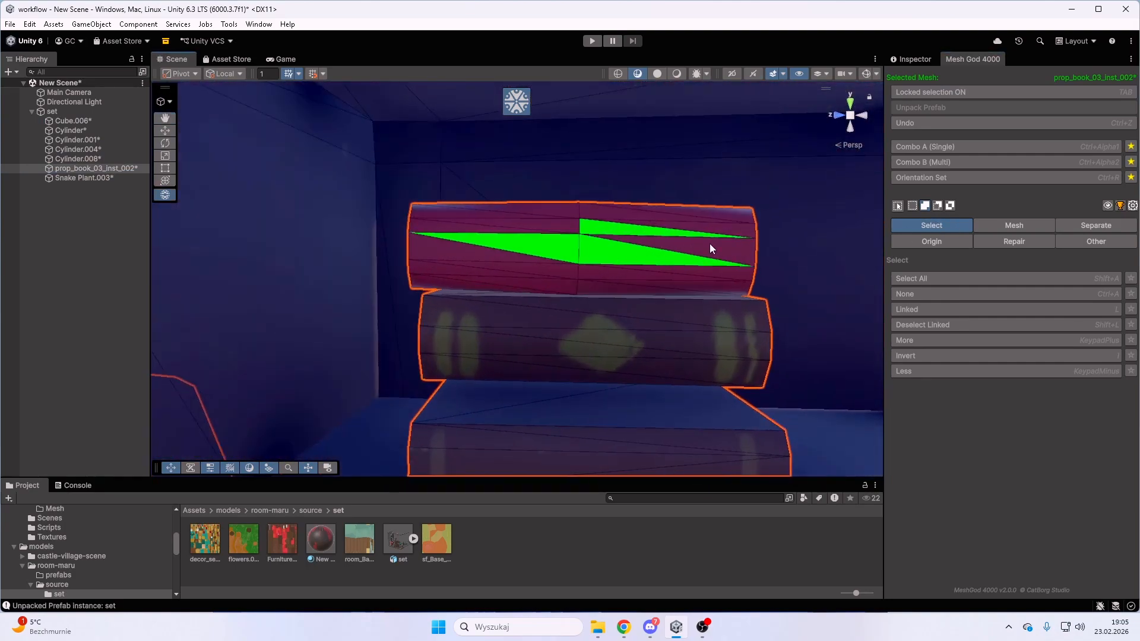
click(711, 245)
click(650, 220)
click(595, 210)
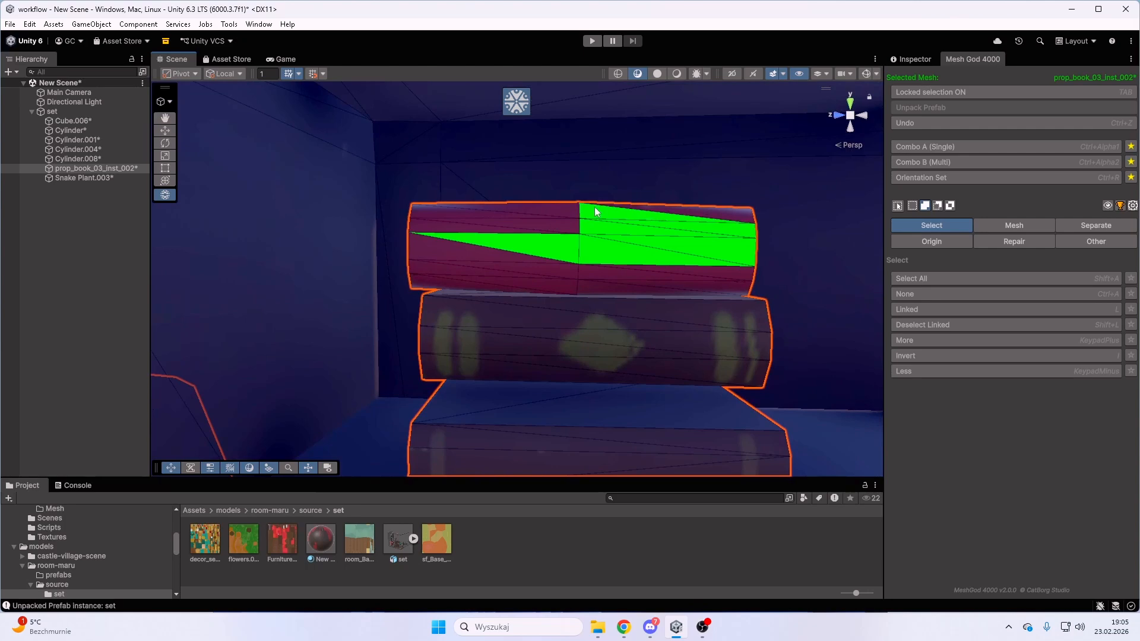
click(557, 224)
Select all linked faces of the three stacked books on the upper shelf.
key(s)
right_drag(618, 230, 585, 273)
key(w)
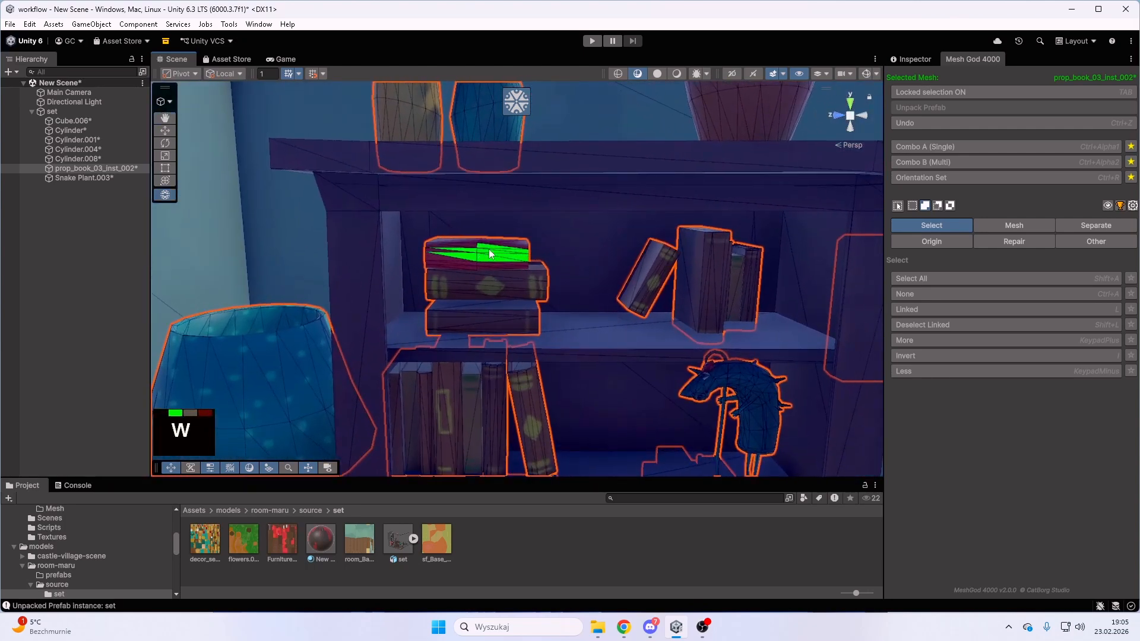
key(l)
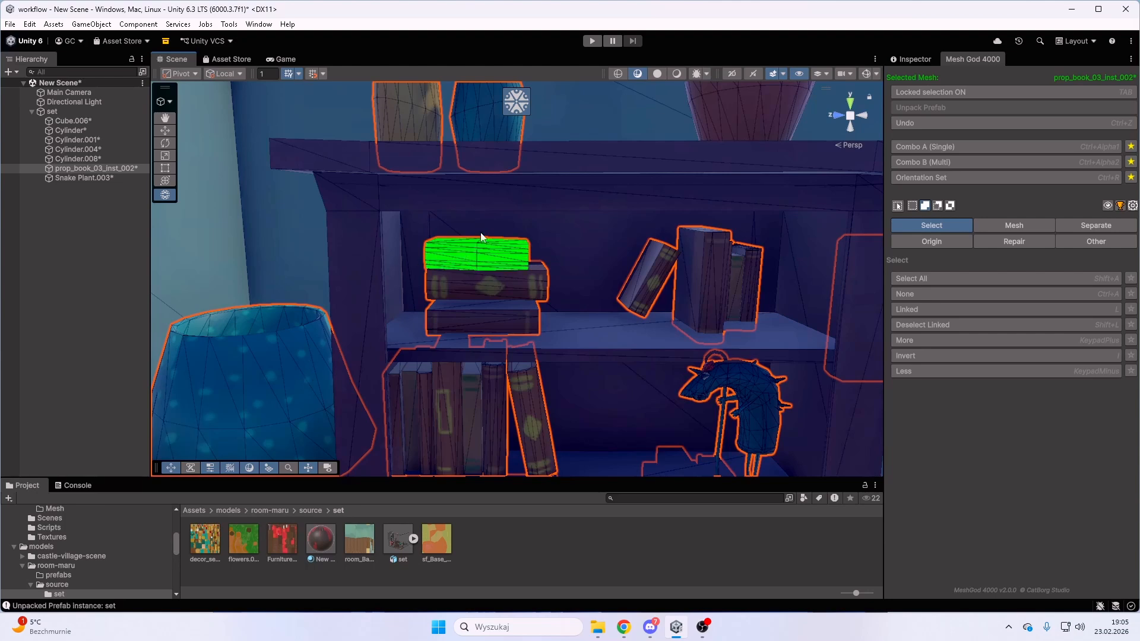
key(l)
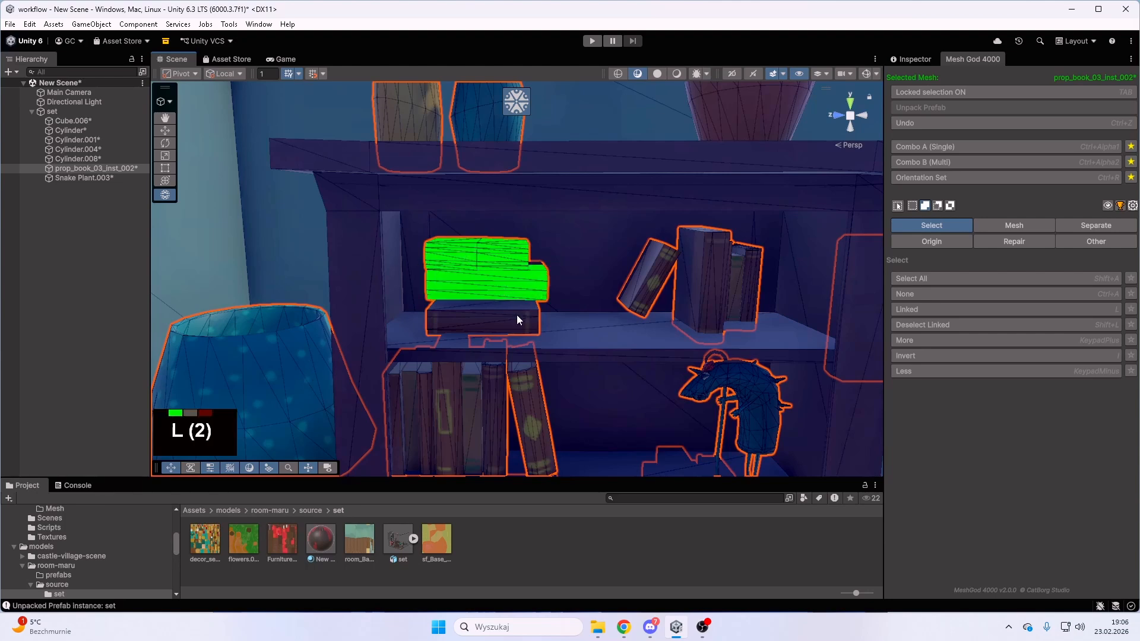
key(l)
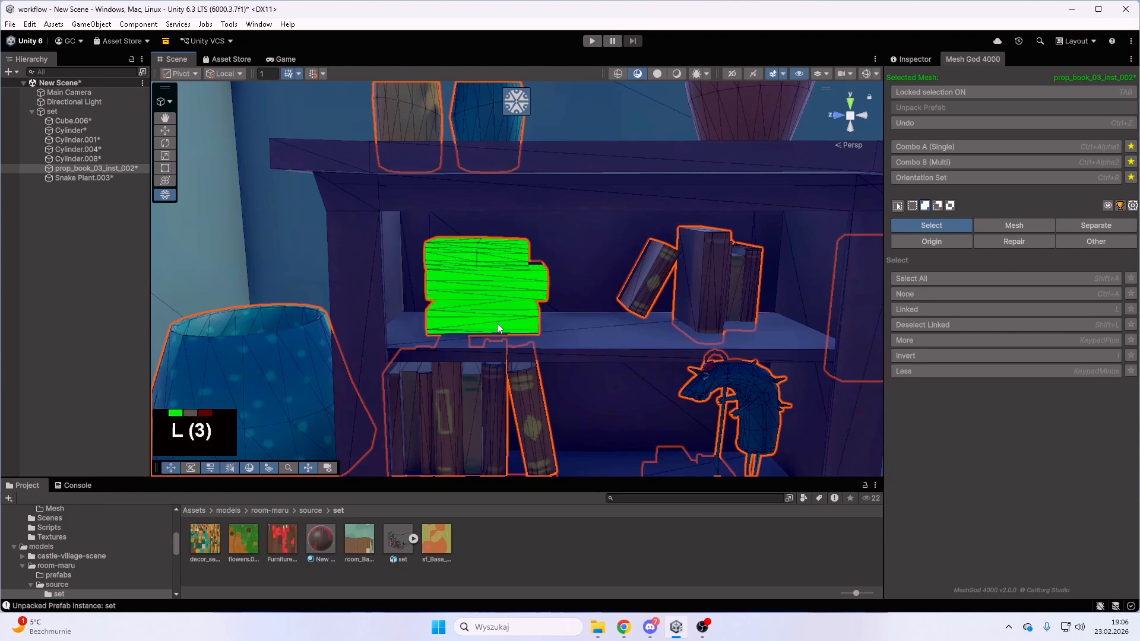
Try moving the three stacked books sideways along the shelf with Mesh Move, and undo the move.
click(1034, 225)
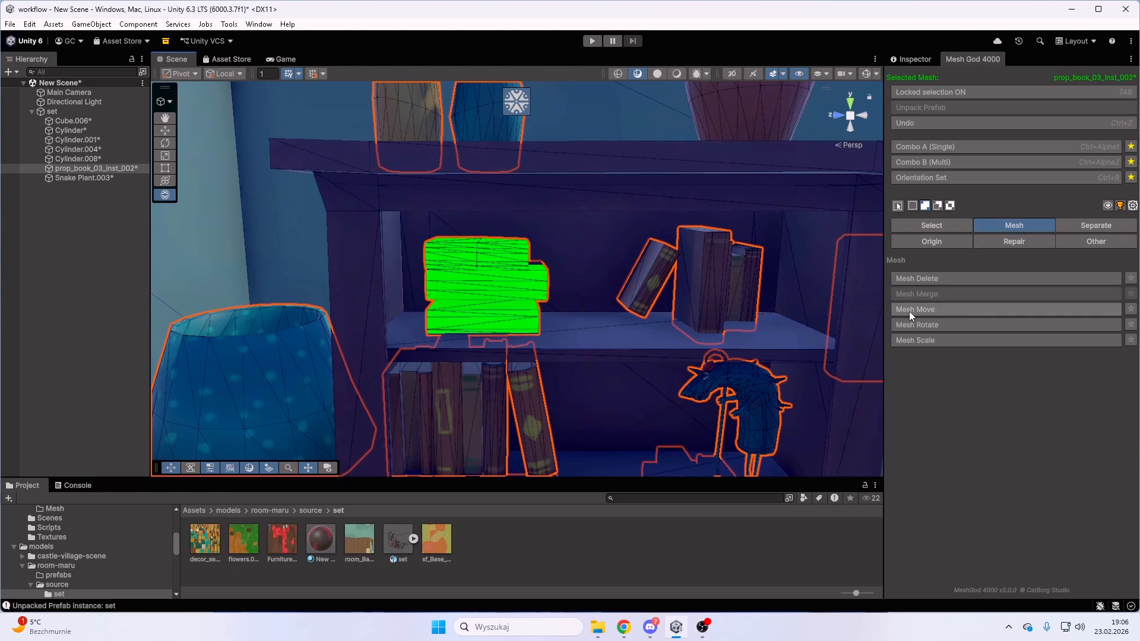
click(927, 312)
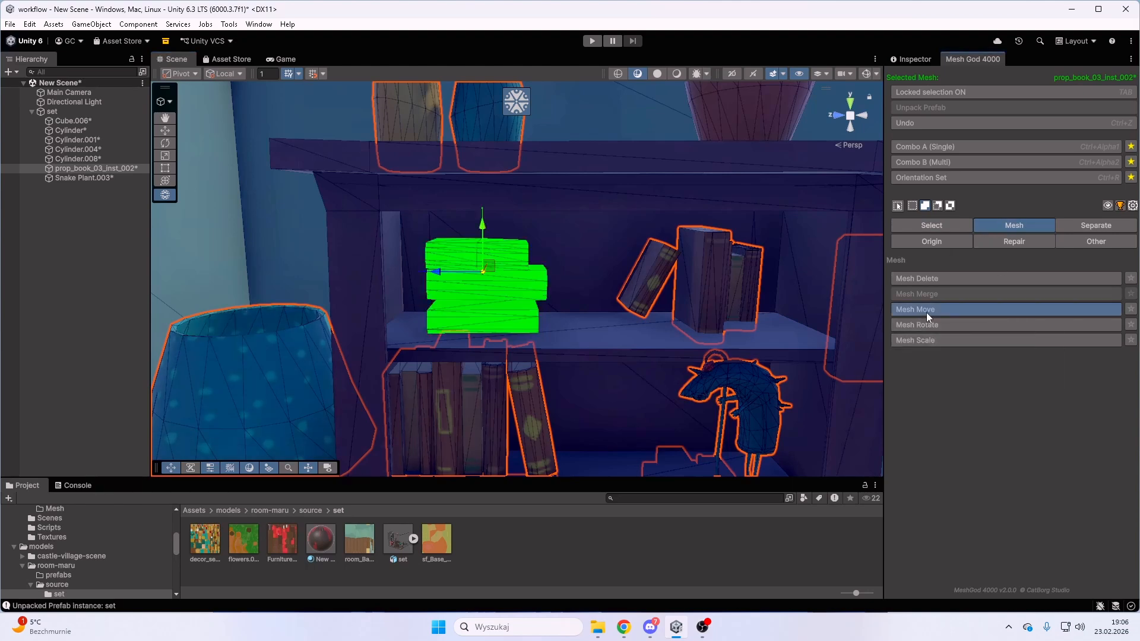
drag(440, 277, 504, 312)
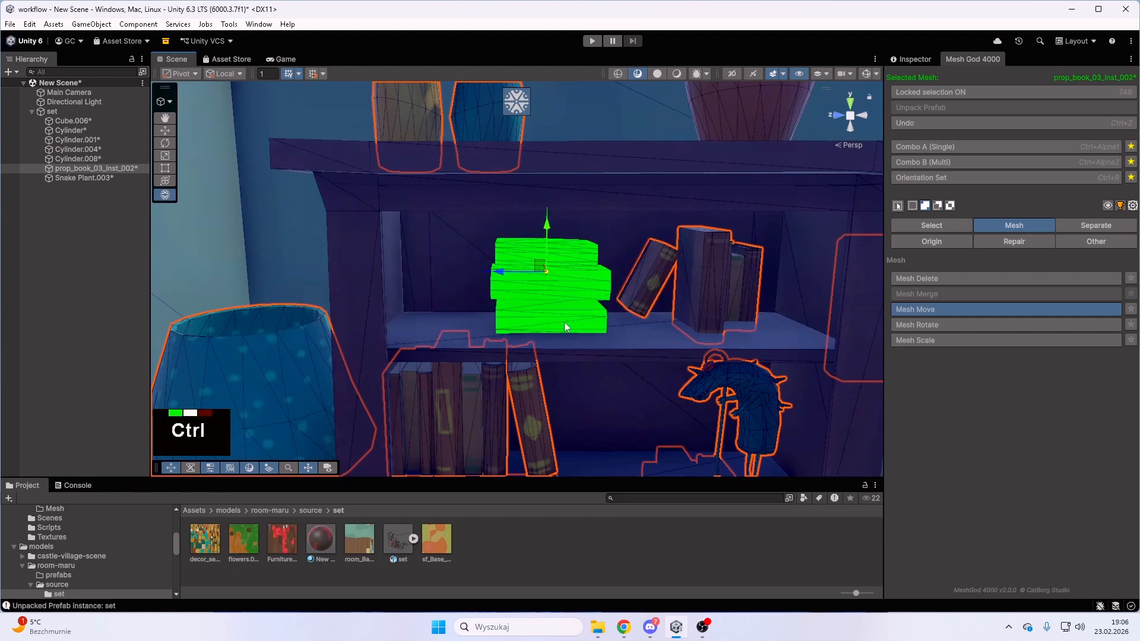
key(ctrl+z)
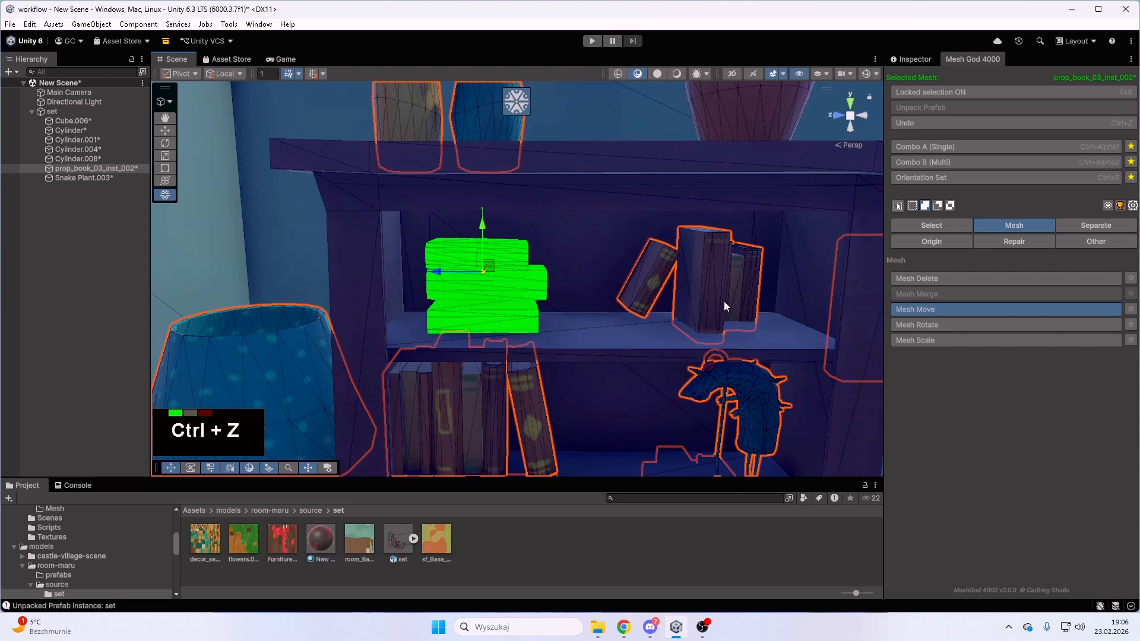
Separate the selected stack of three books into its own object.
click(1089, 226)
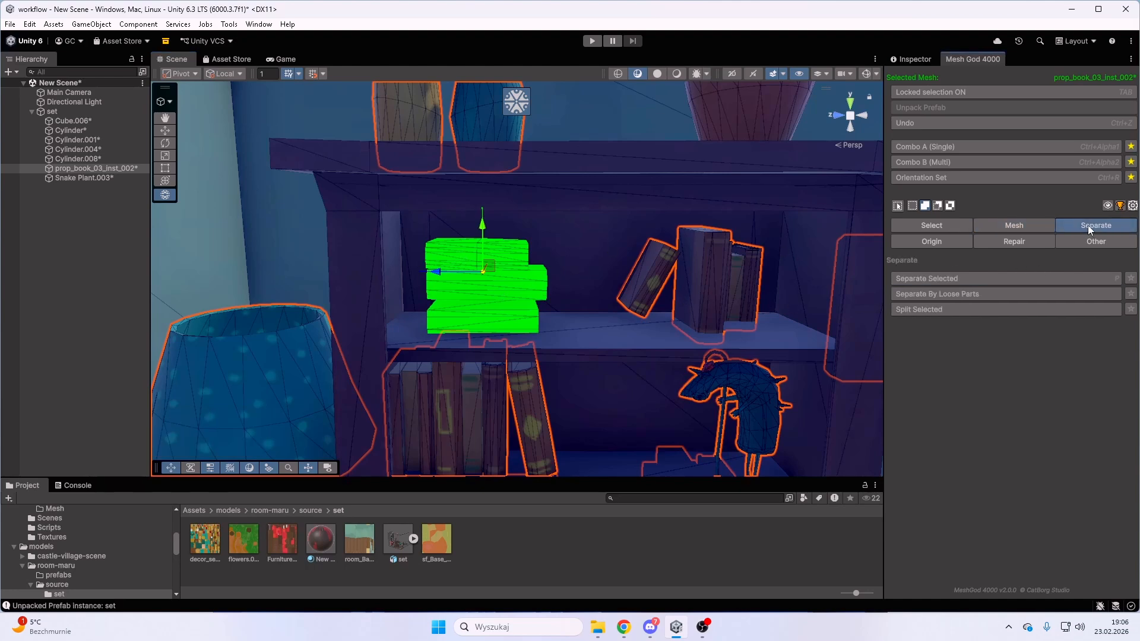
click(945, 279)
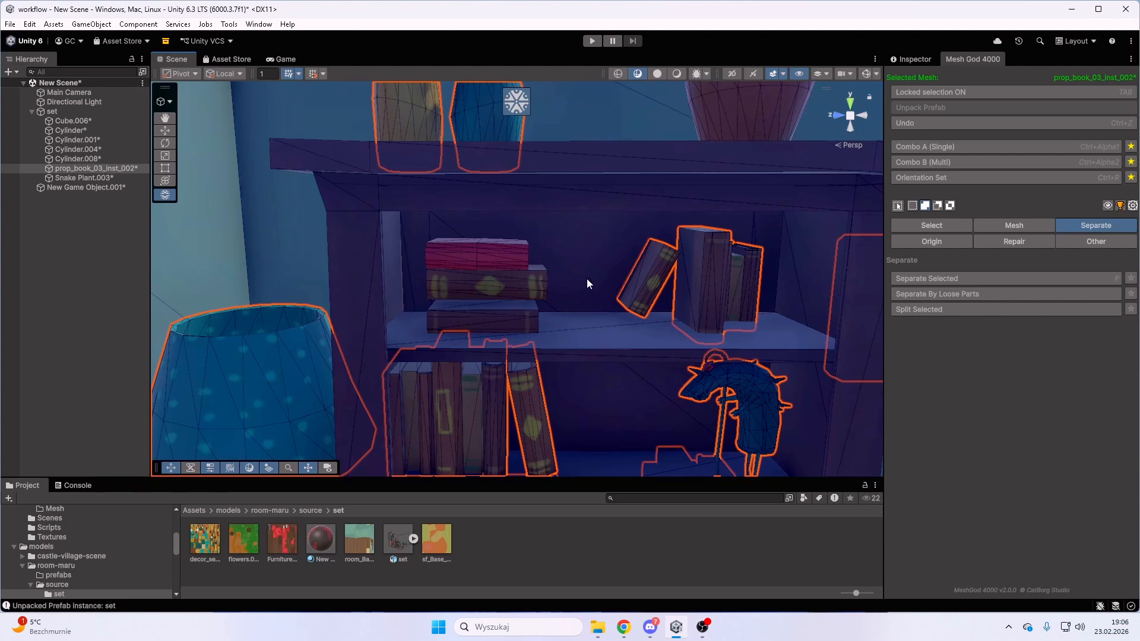
Select all linked faces of the leaning and upright books beside the stack on the upper shelf.
key(d)
right_drag(629, 258, 606, 270)
key(a)
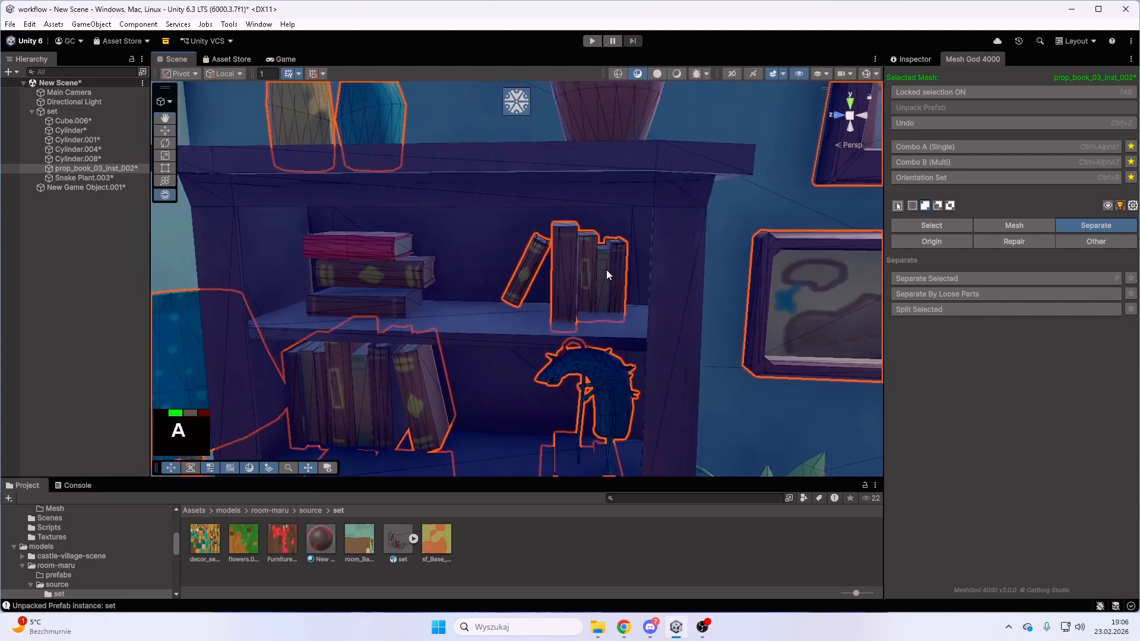
key(l)
key(l)
key(l)
key(l)
key(l)
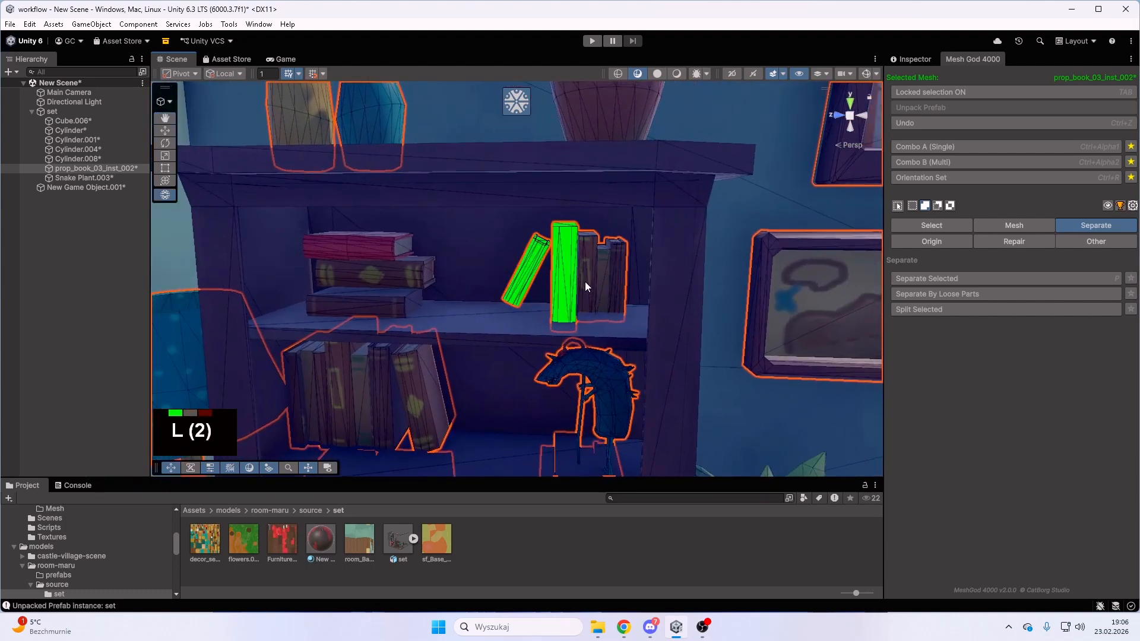
Try moving the leaning and upright books toward the stack with Mesh Move, and undo the move.
click(1012, 226)
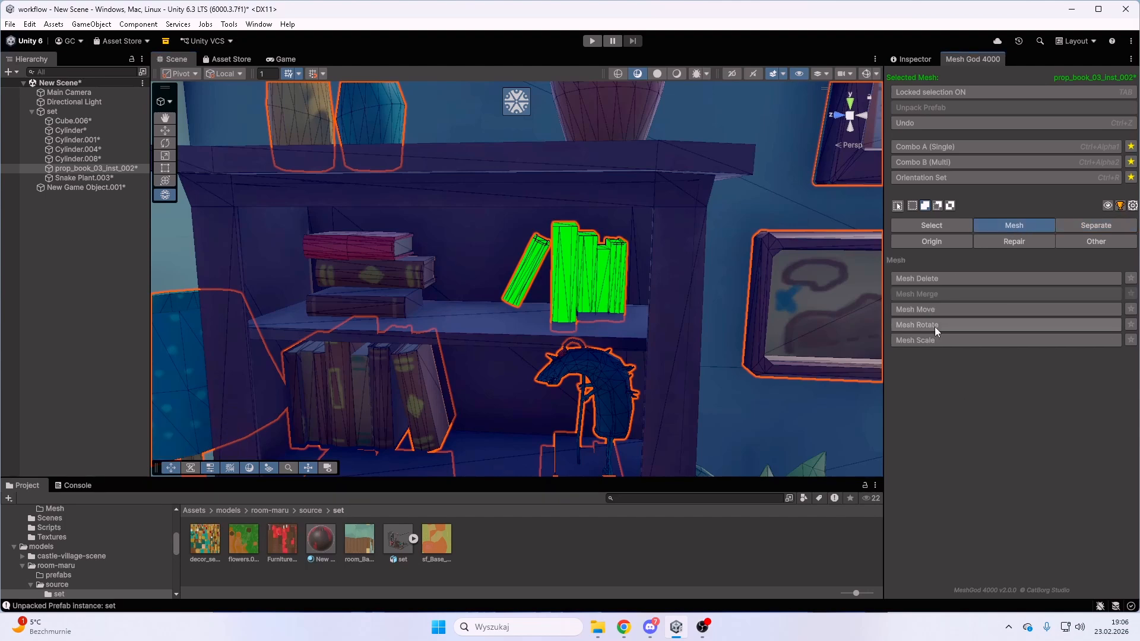
click(929, 310)
drag(521, 270, 418, 272)
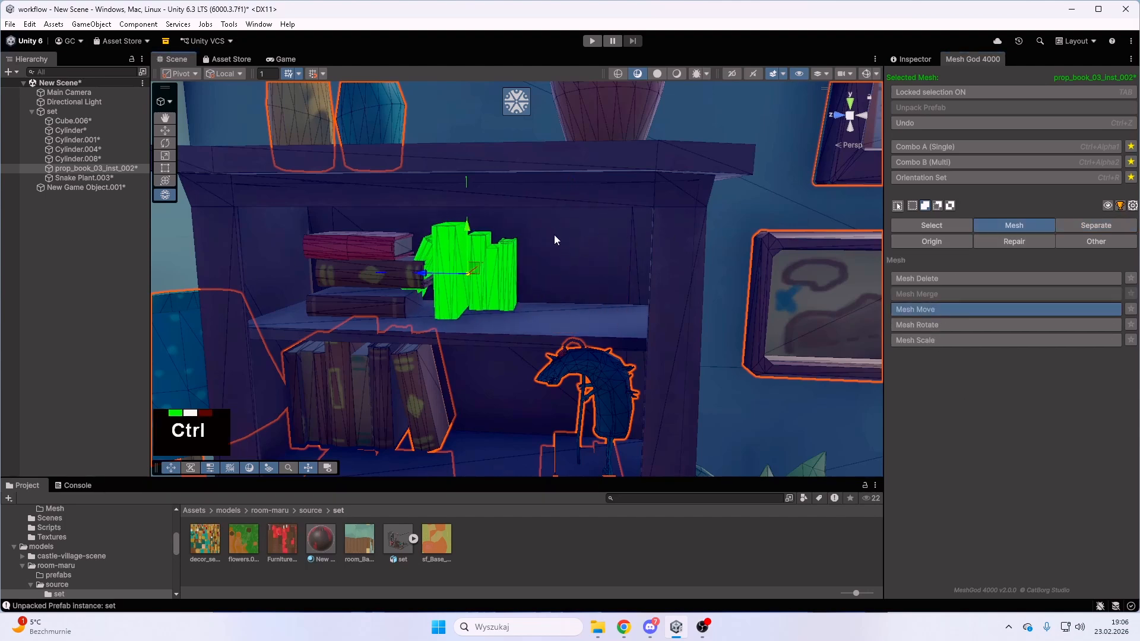
key(ctrl+z)
Separate the selected leaning and upright books into their own object.
click(1097, 226)
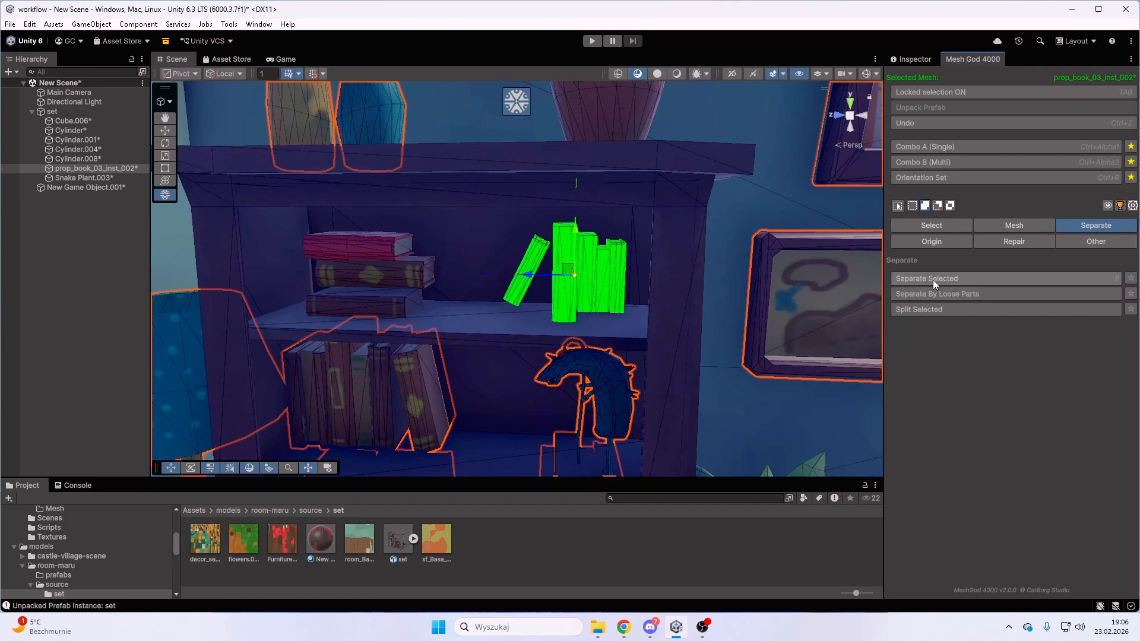
click(932, 278)
Try selecting the creature figurine on the second shelf by its linked faces, and clear the face selection.
right_drag(653, 308, 574, 235)
key(w)
key(s)
key(d)
key(s)
key(s)
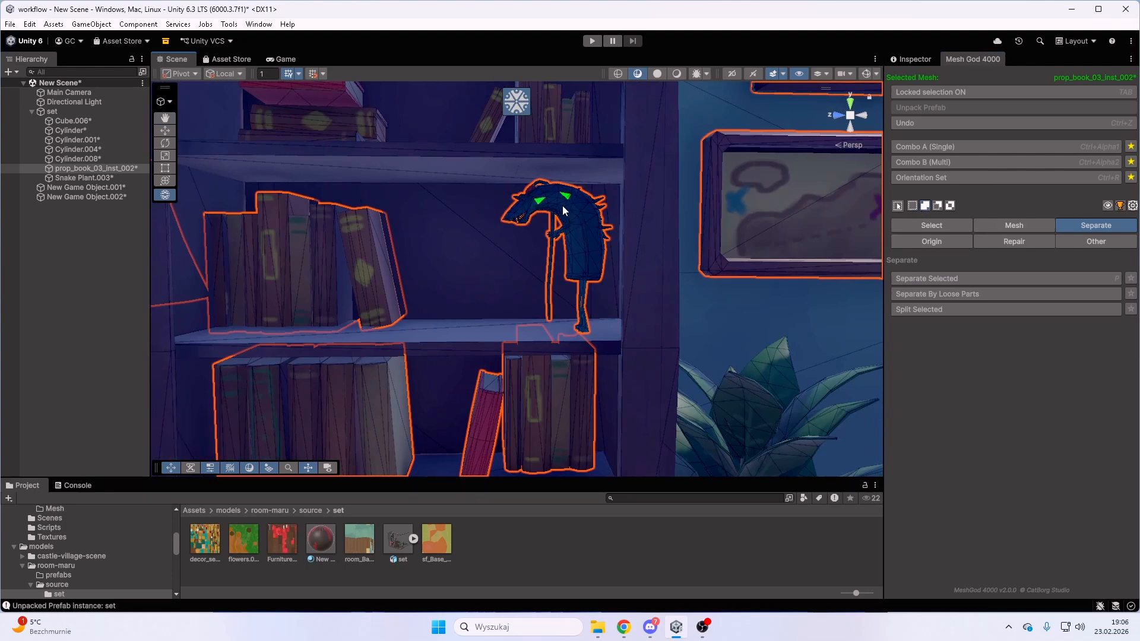
key(l)
click(931, 228)
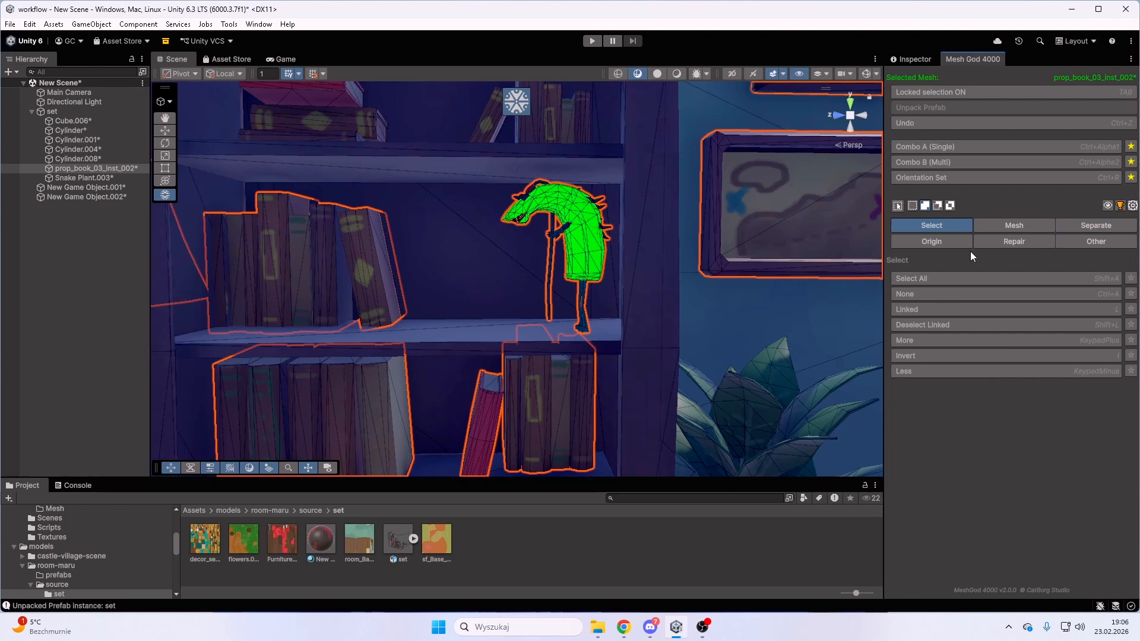
click(933, 293)
Box-select the faces of the creature figurine, and clear the face selection.
drag(490, 171, 633, 323)
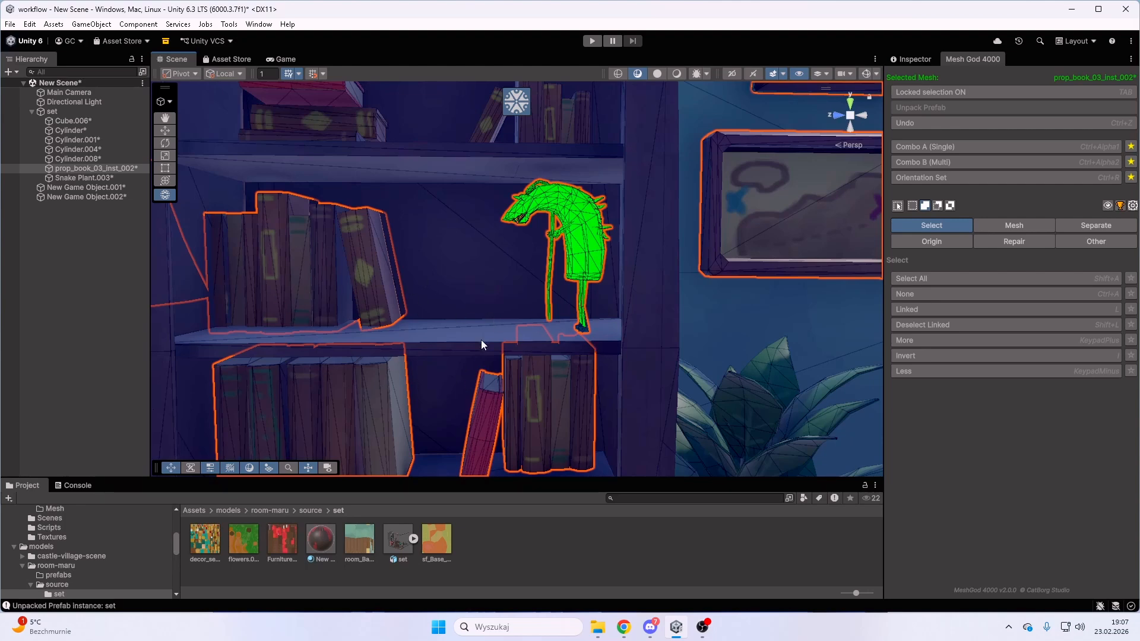
drag(465, 171, 658, 355)
click(918, 295)
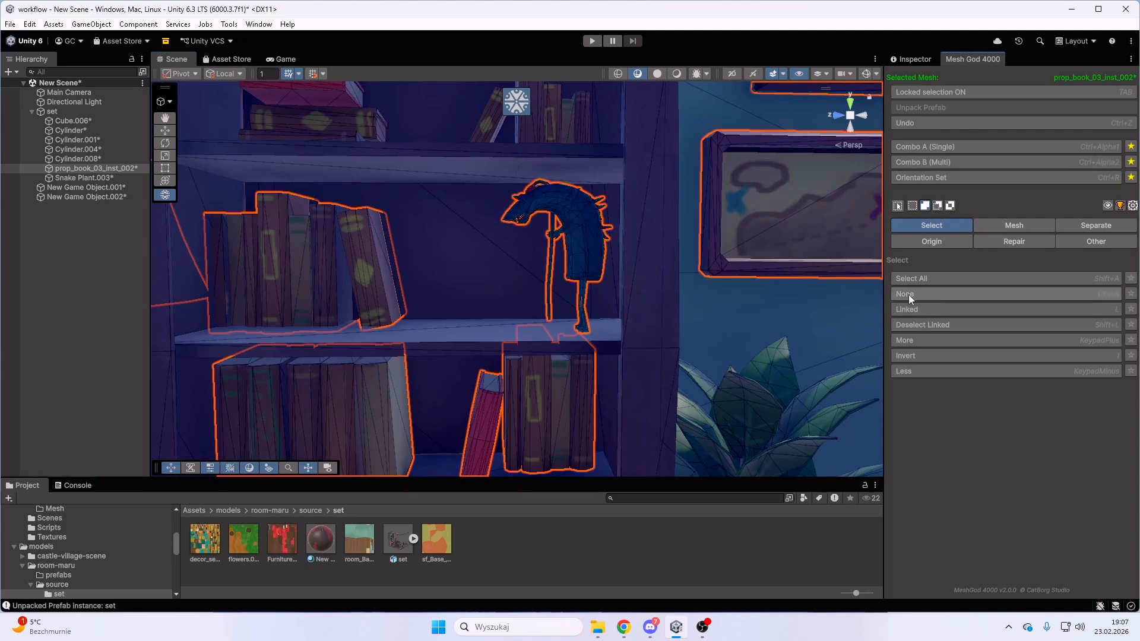
Turn on the face-visibility option for selection and box-select the whole creature figurine, including its legs and cane.
click(1107, 205)
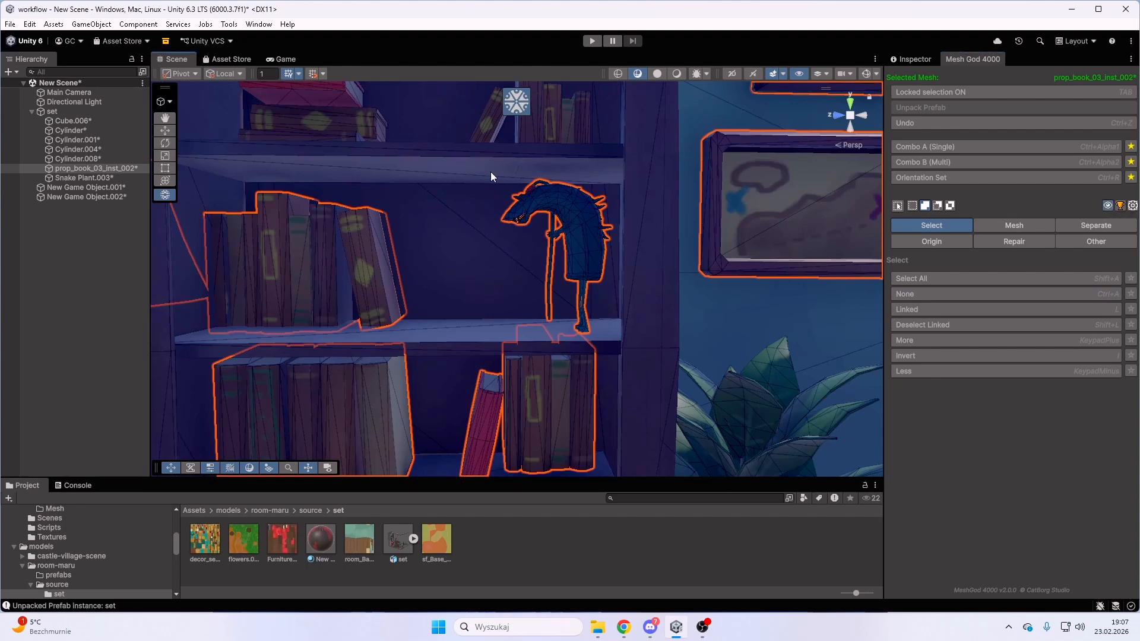
drag(482, 179, 667, 349)
Examine the figurine's face selection from several angles around the bookcase.
key(a)
right_drag(548, 287, 666, 279)
key(w)
key(a)
key(d)
key(d)
key(a)
key(s)
key(d)
right_drag(639, 233, 588, 232)
key(s)
key(a)
key(w)
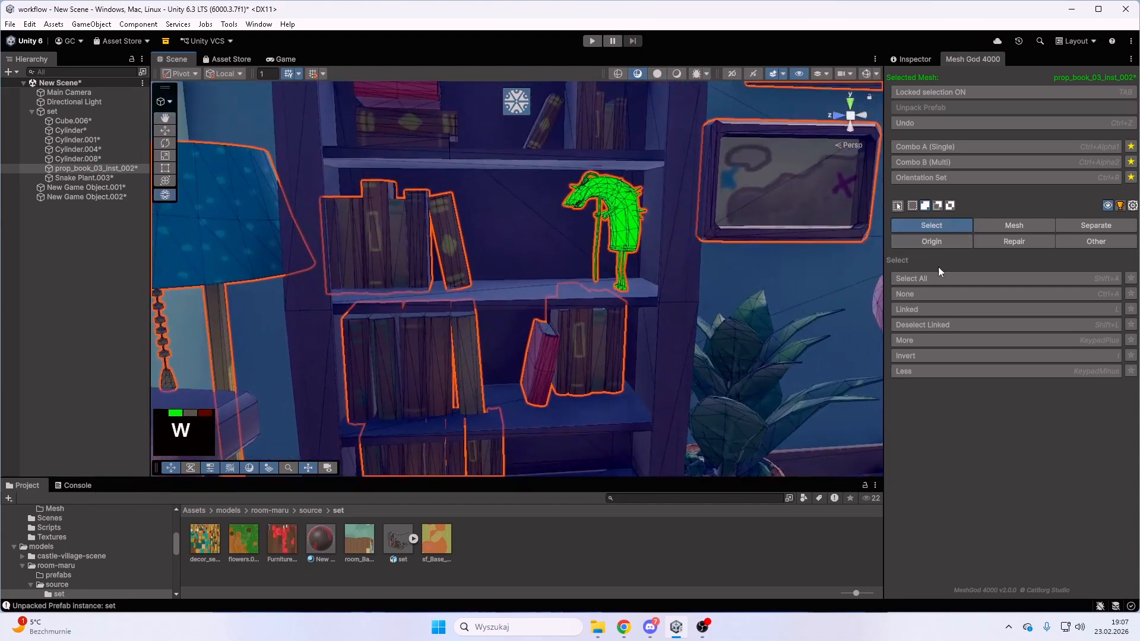
Clear the face selection, turn off the face-visibility option and box-select the creature figurine from the front.
click(935, 295)
click(1106, 206)
key(d)
right_drag(688, 265, 664, 231)
key(s)
key(d)
key(a)
key(d)
drag(463, 162, 654, 329)
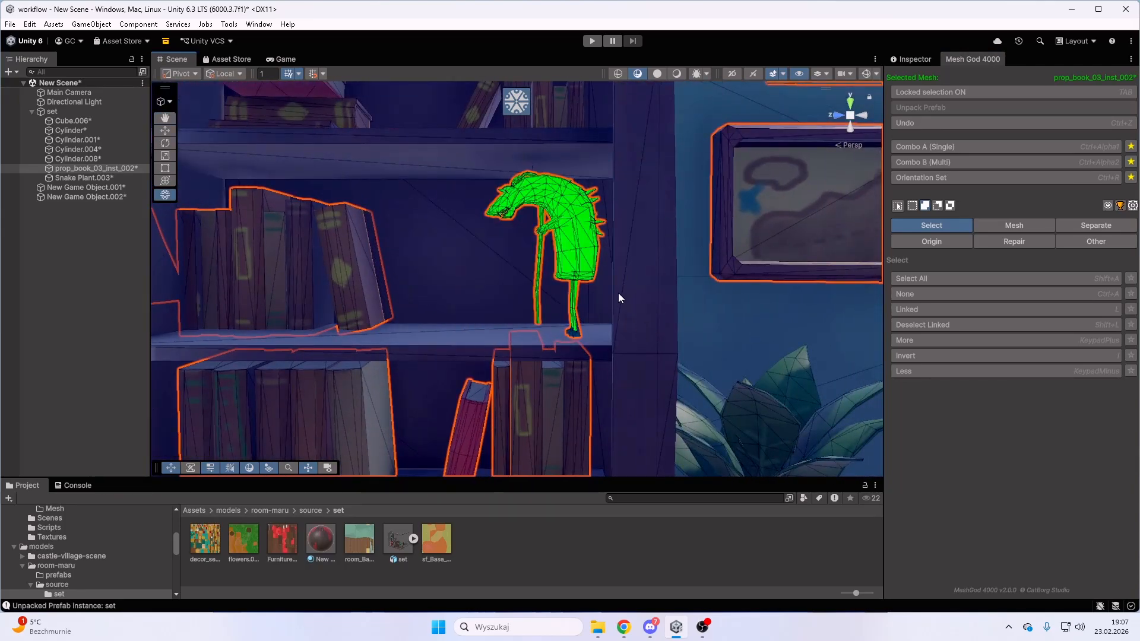
Add the linked faces of the figurine's foot and cane to the selection.
key(l)
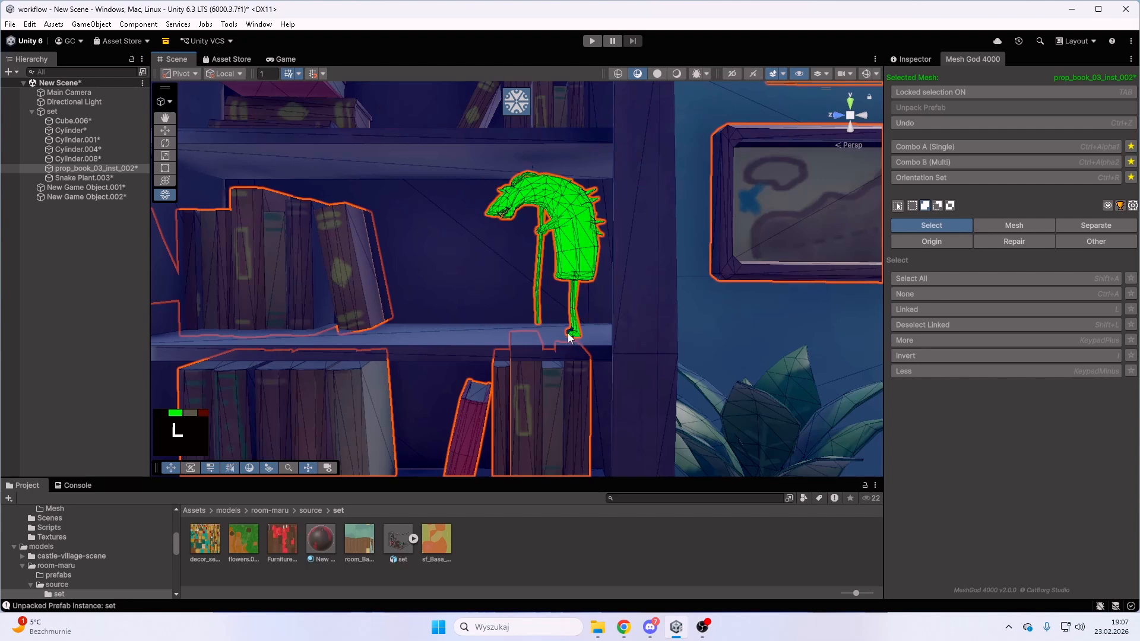
key(l)
key(l)
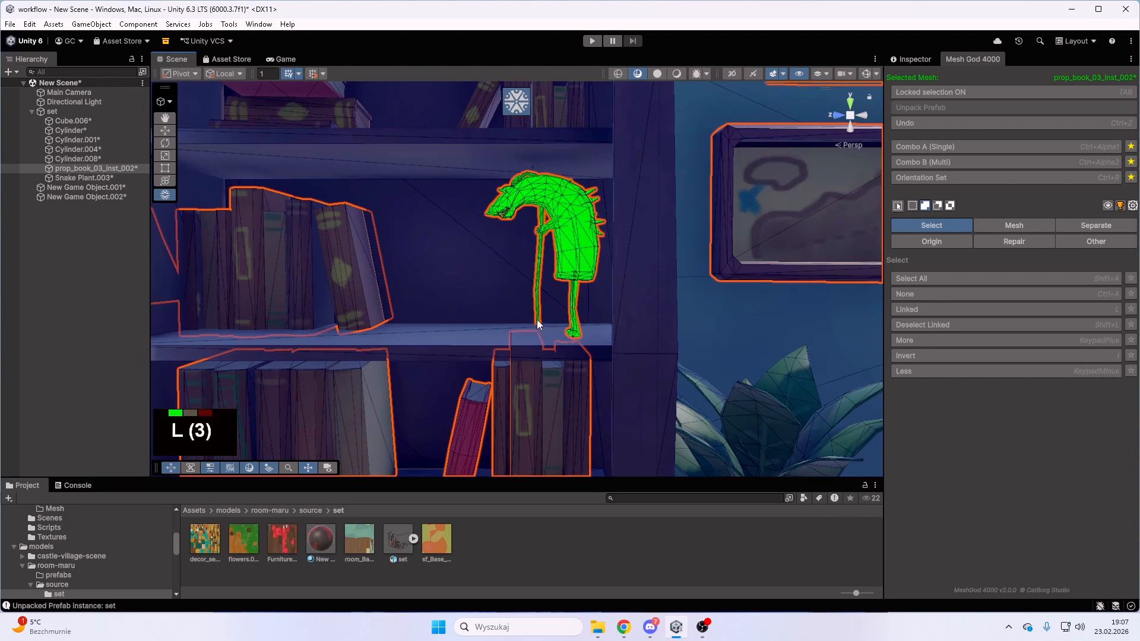
Trial-move and restore the figurine's selected faces, and separate them into their own object.
click(1015, 226)
click(911, 309)
drag(508, 233, 358, 230)
key(ctrl+z)
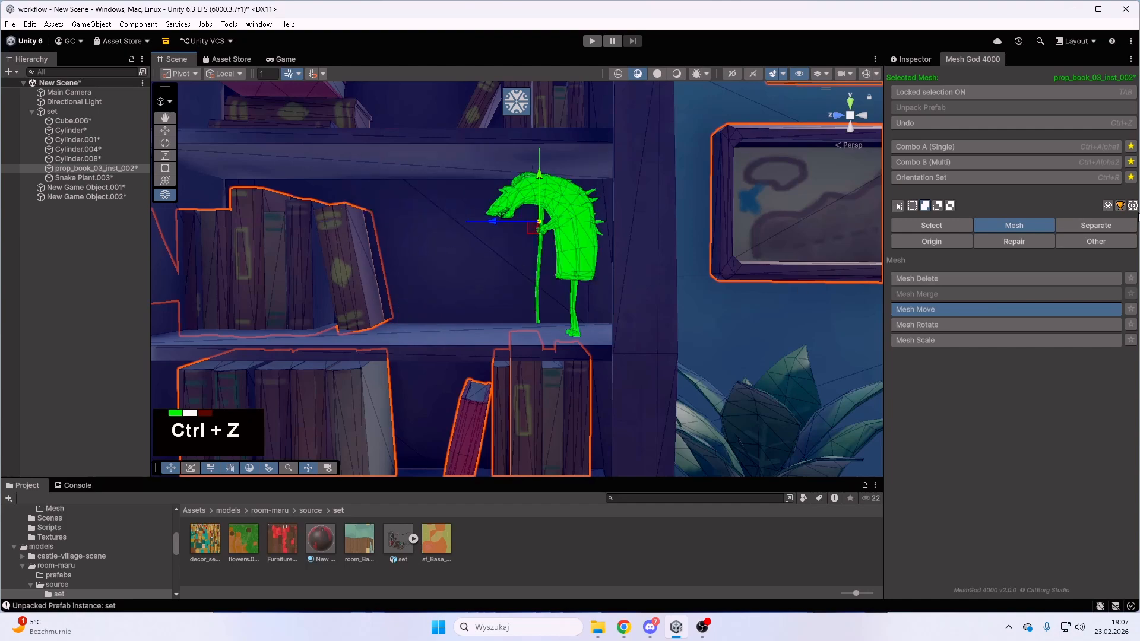
click(1096, 226)
click(943, 278)
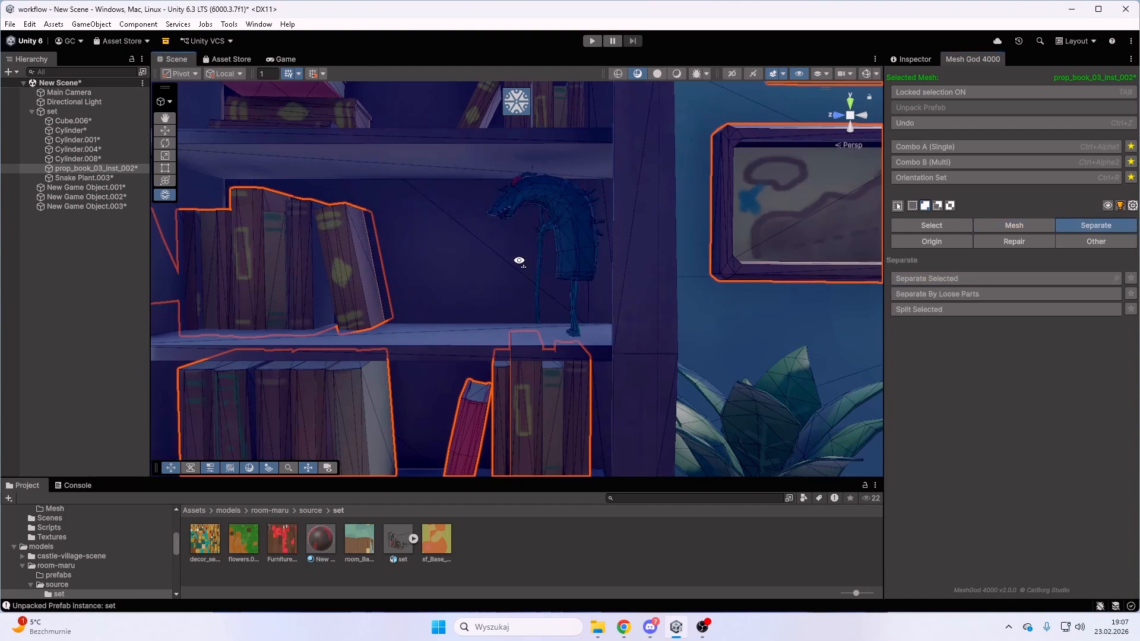
Select the linked faces of all the books on the second shelf, including the leaning one.
key(a)
right_drag(521, 257, 496, 265)
key(d)
key(a)
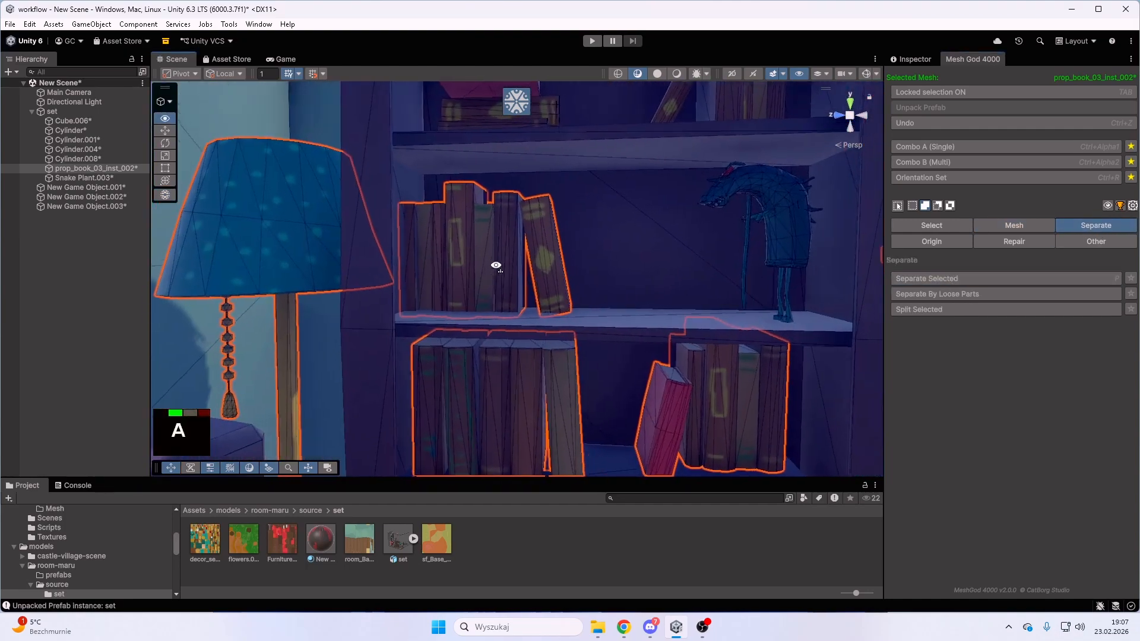
key(l)
key(l)
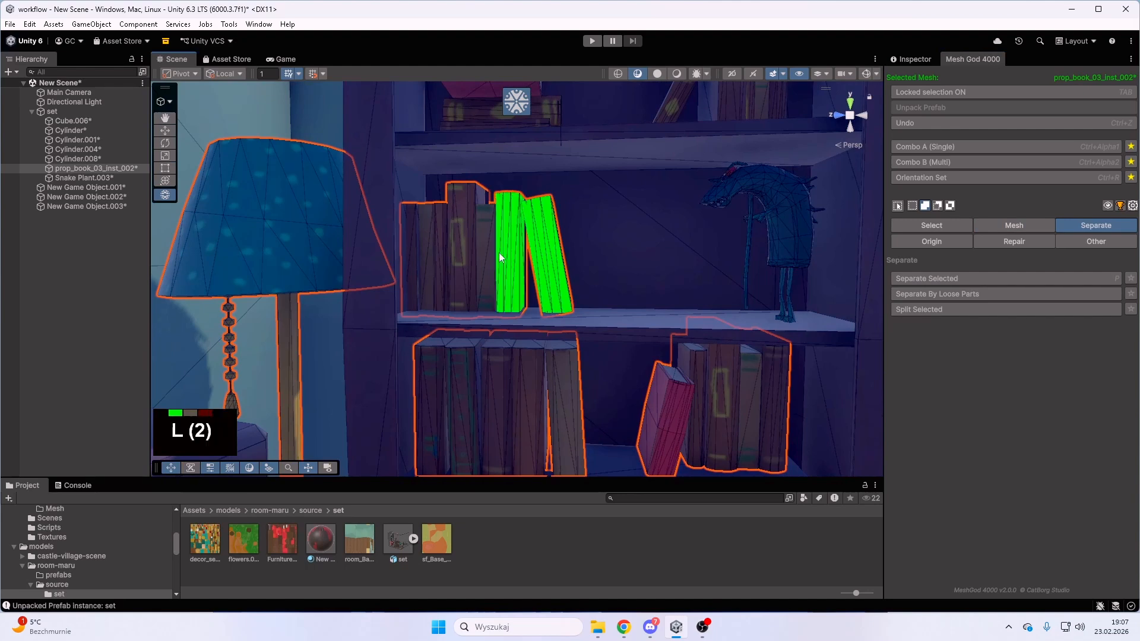
key(l)
key(l)
key(l)
key(l)
key(l)
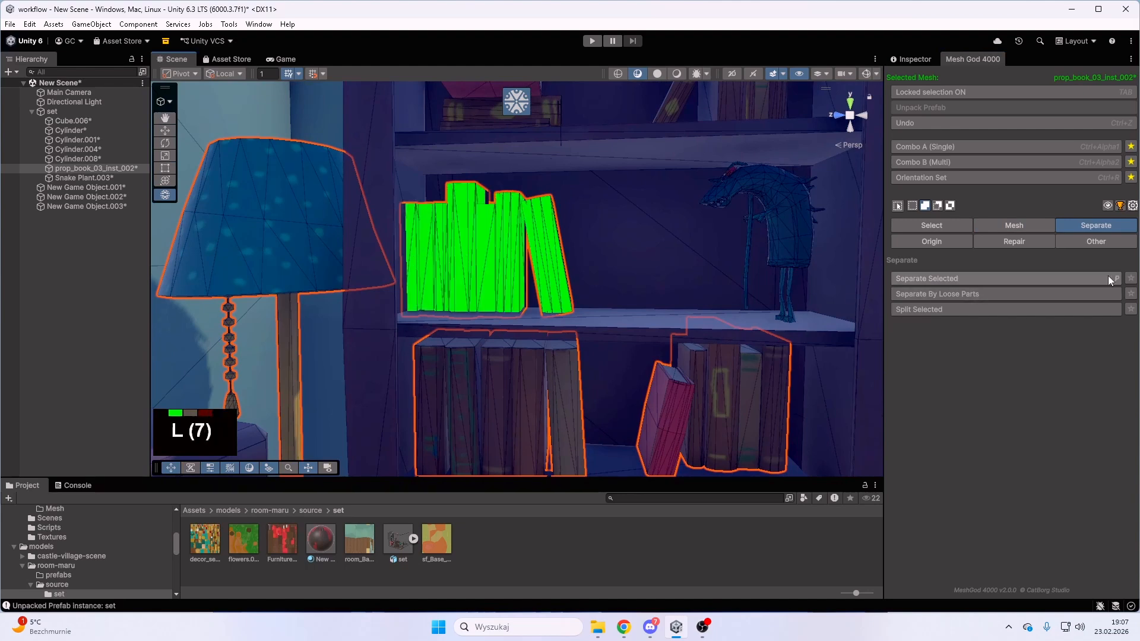
Trial-move and restore the second shelf's selected books, and separate them into their own object.
click(1016, 227)
click(918, 308)
mouse_move(455, 260)
mouse_down()
mouse_move(636, 261)
mouse_move(444, 263)
mouse_up()
key(ctrl+z)
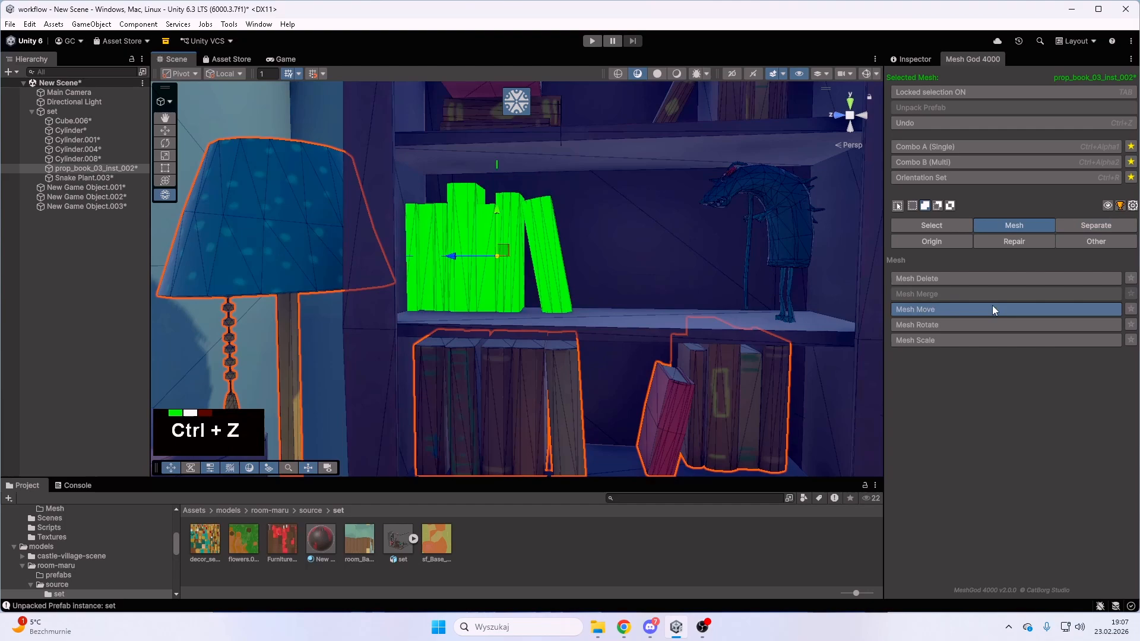
click(1081, 228)
click(977, 279)
Select the linked faces of every book in the left group on the third shelf.
mouse_move(549, 261)
right_down()
mouse_move(564, 338)
mouse_move(574, 259)
mouse_move(561, 266)
right_up()
key(w)
key(s)
key(s)
click(562, 271)
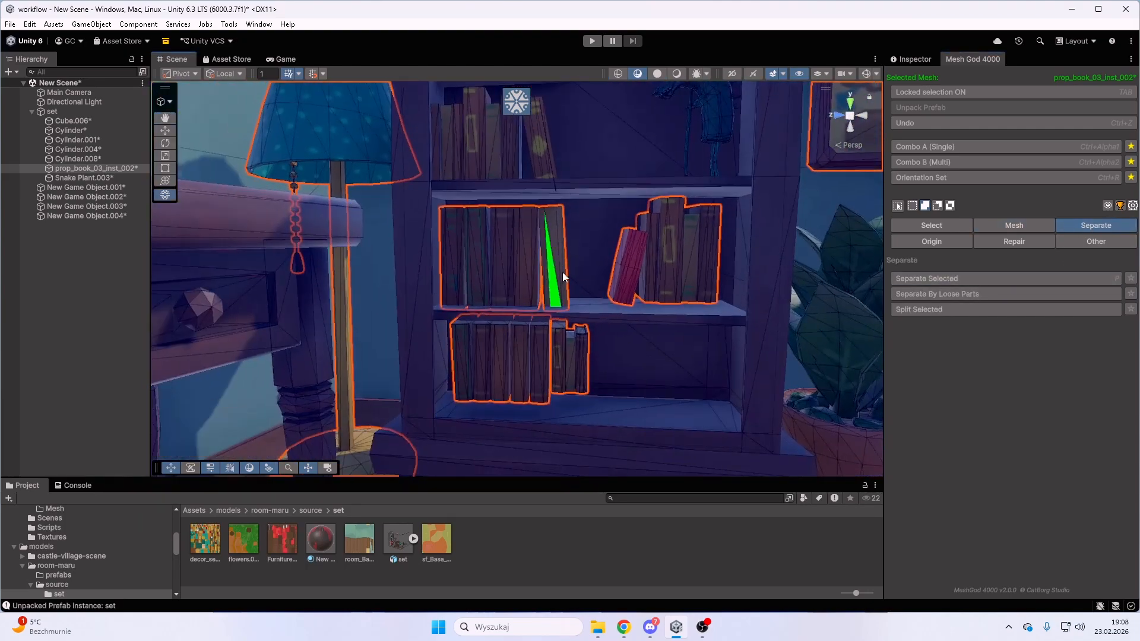
key(l)
key(l)
key(l)
key(l)
key(l)
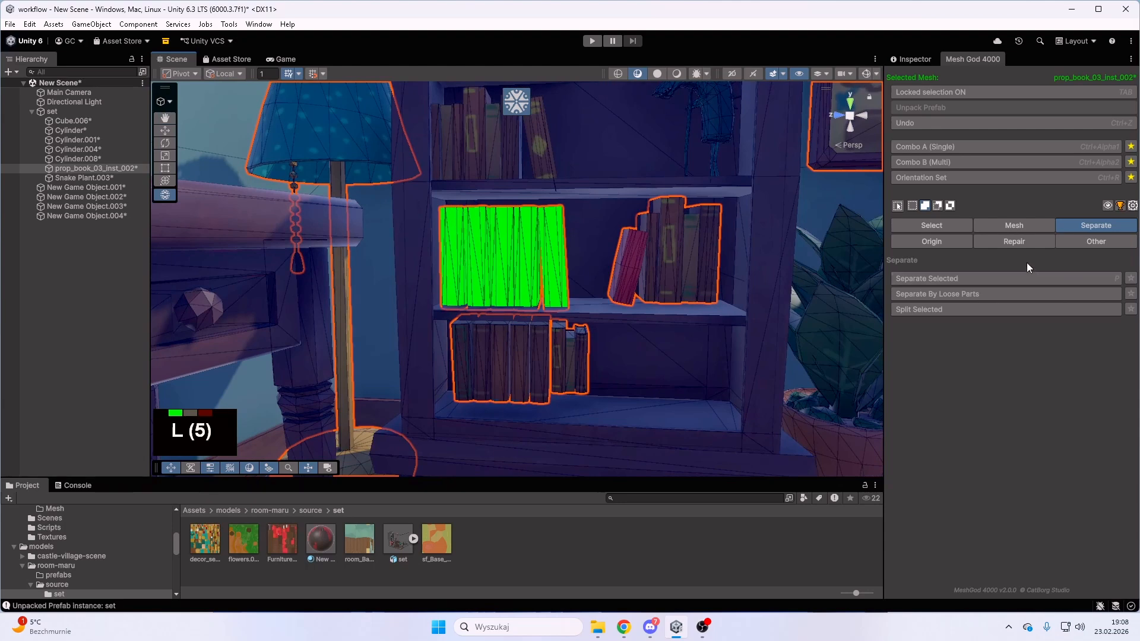
Trial-move and restore the third shelf's left book group, and separate it into its own object.
click(1013, 226)
click(974, 308)
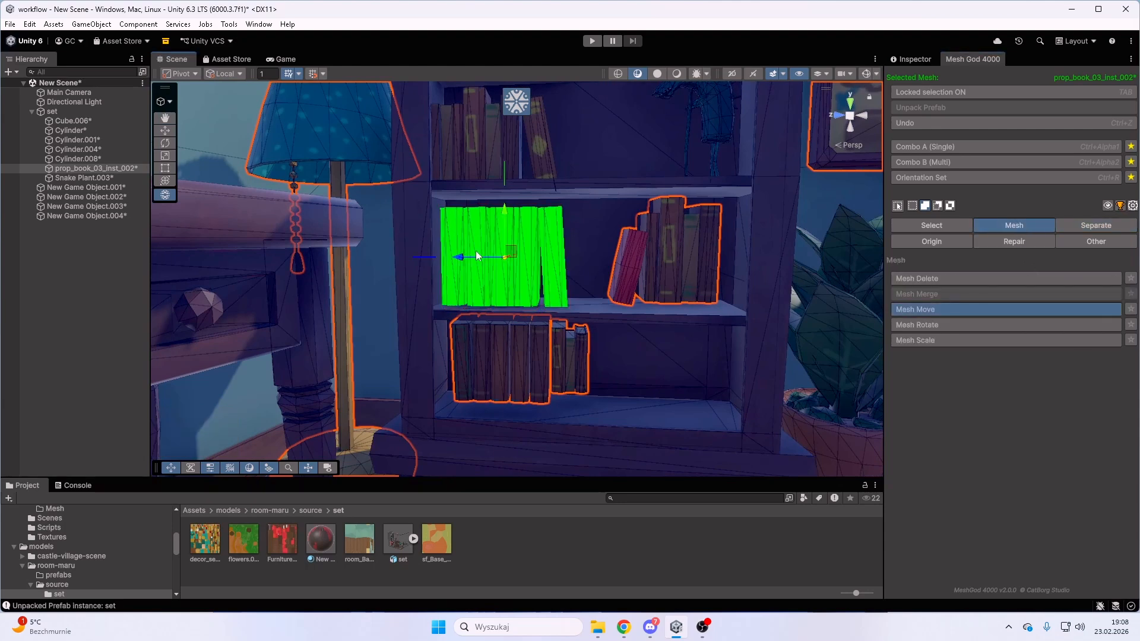
drag(460, 256, 661, 280)
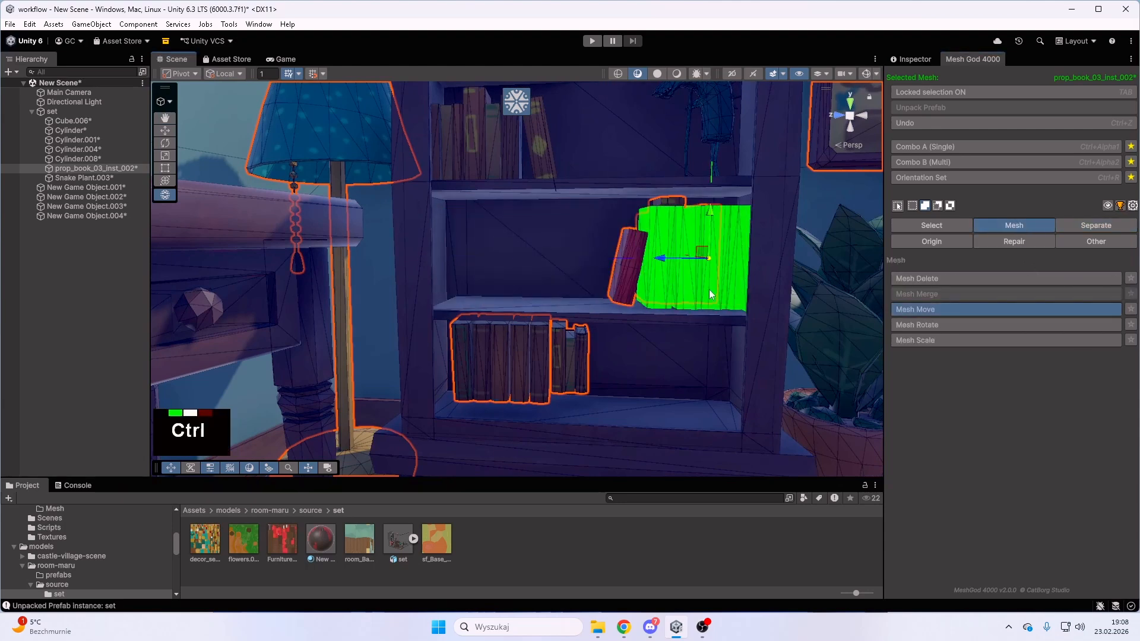
key(ctrl+z)
click(1084, 225)
click(973, 279)
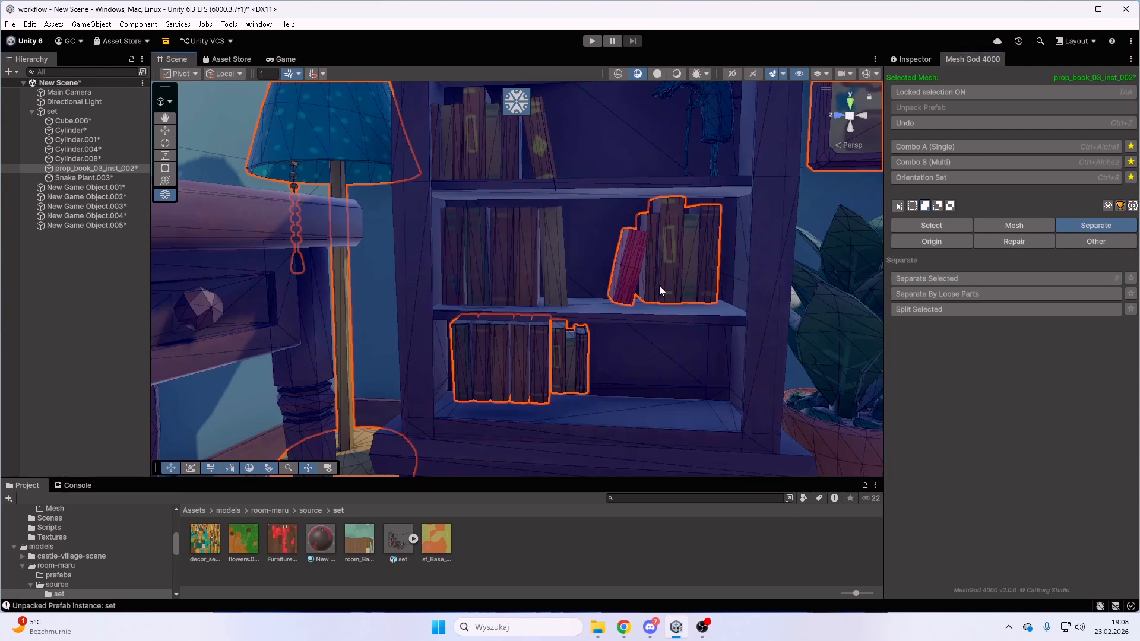
Select the linked faces of the third shelf's right book group, including the leaning red book.
click(629, 262)
click(661, 254)
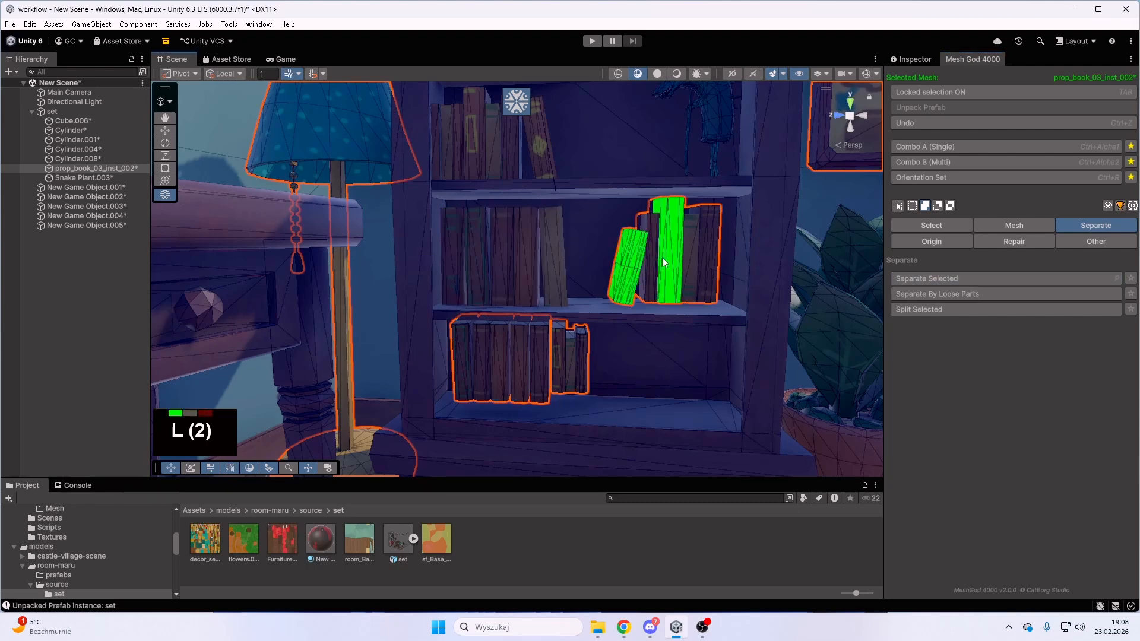
click(662, 258)
click(689, 258)
click(709, 255)
Trial-move and restore the third shelf's right book group, and separate it into its own object.
click(1031, 227)
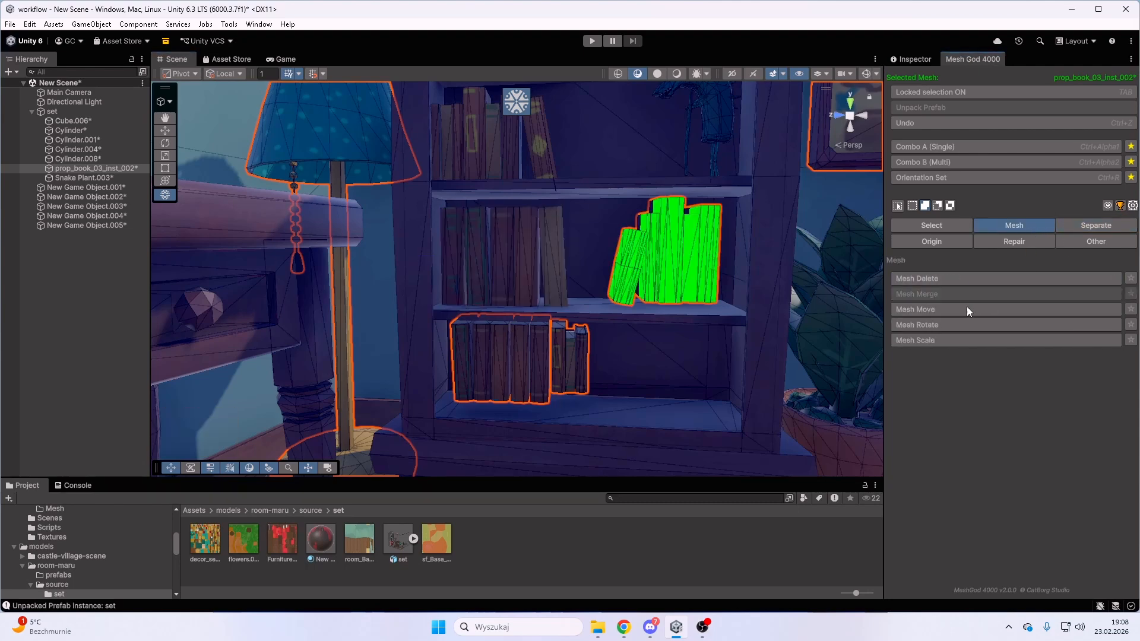
click(907, 309)
drag(617, 264, 443, 261)
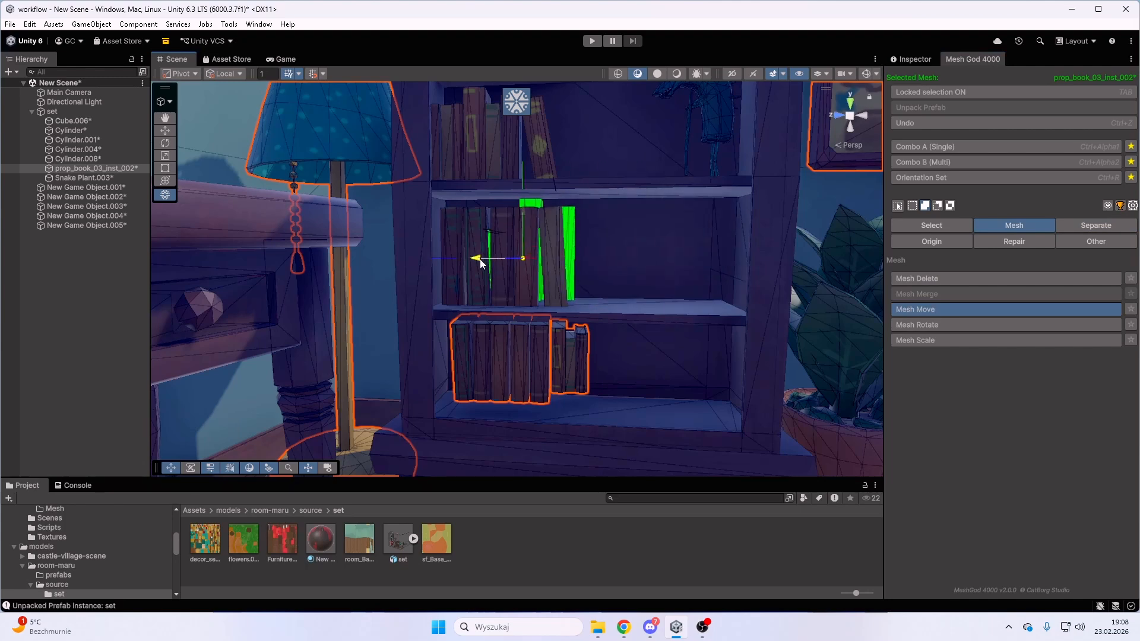
key(ctrl+z)
click(1092, 225)
click(959, 277)
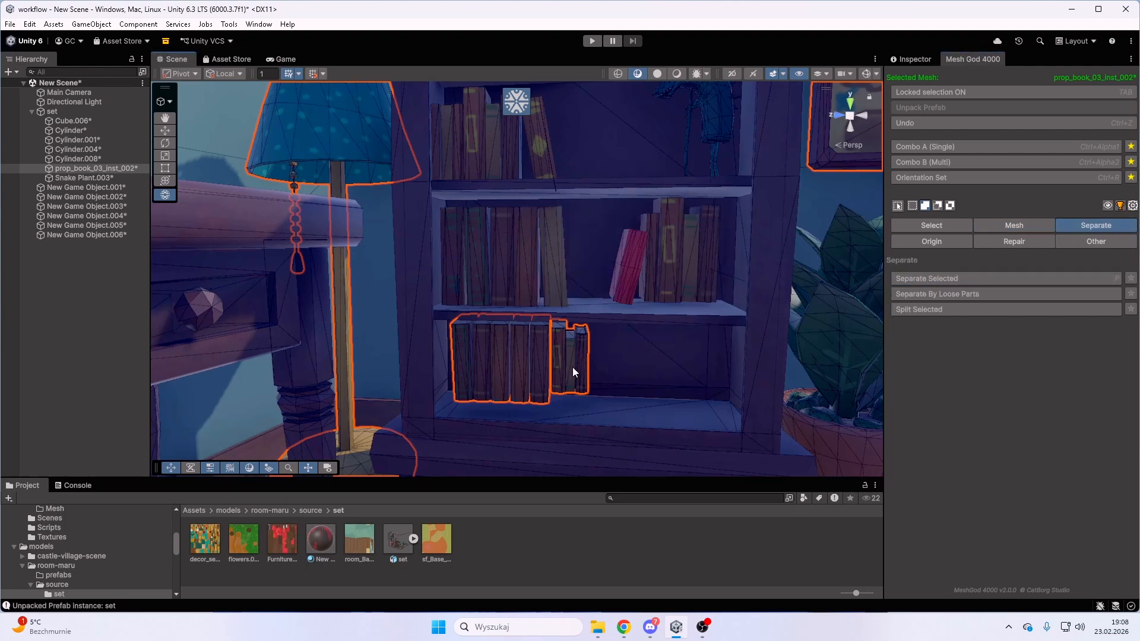
key(l)
key(l)
key(l)
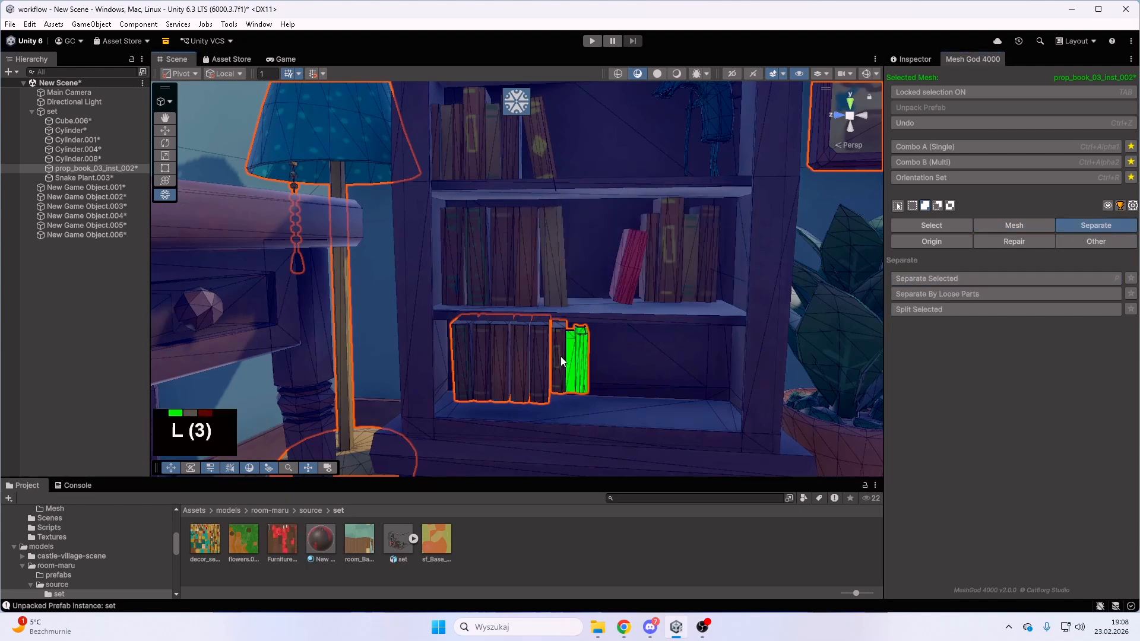
key(l)
key(l)
key(l)
key(l)
key(l)
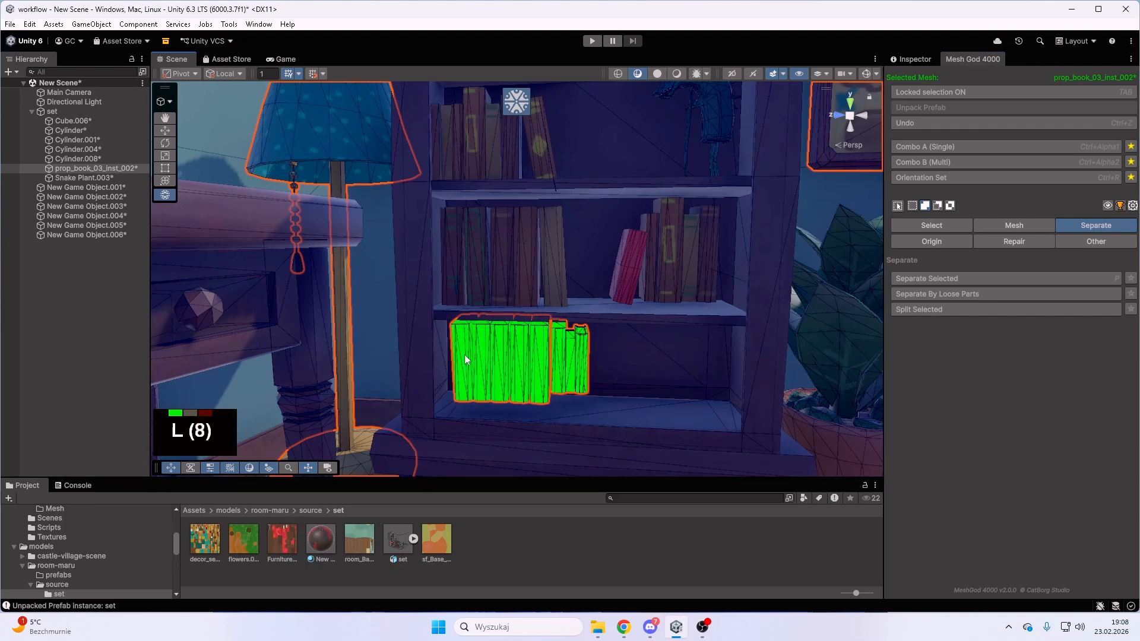
click(930, 226)
click(925, 294)
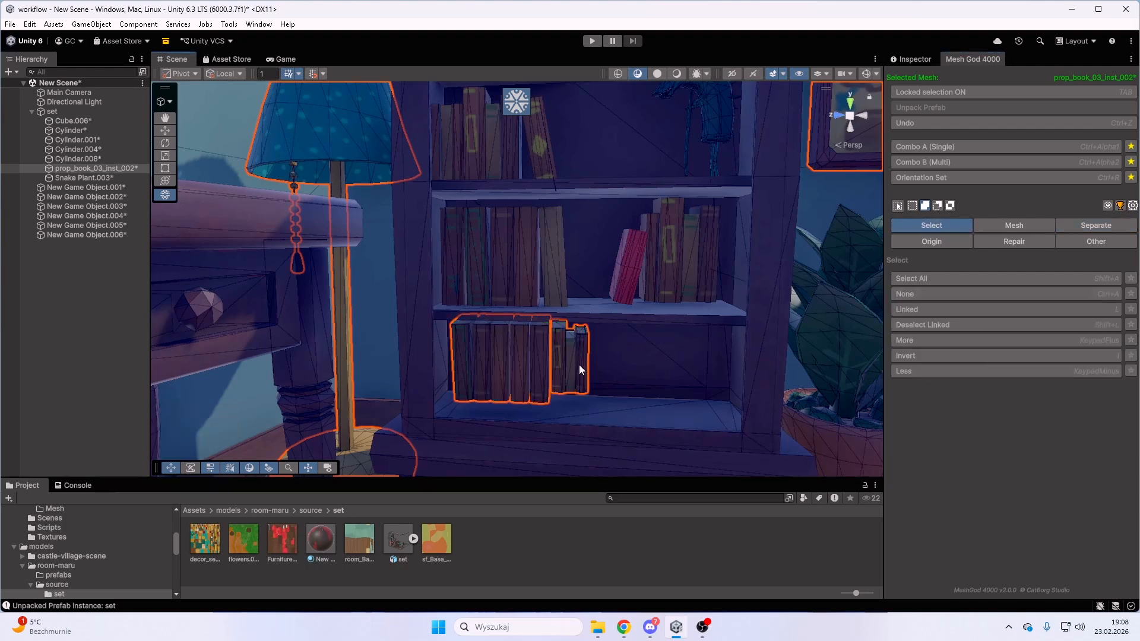
Select the linked faces of only the smaller books at the right end of the bottom shelf's row.
key(l)
key(l)
key(l)
key(l)
key(l)
key(l)
Trial-move and restore the bottom shelf's smaller books, and separate them into their own object.
click(1003, 225)
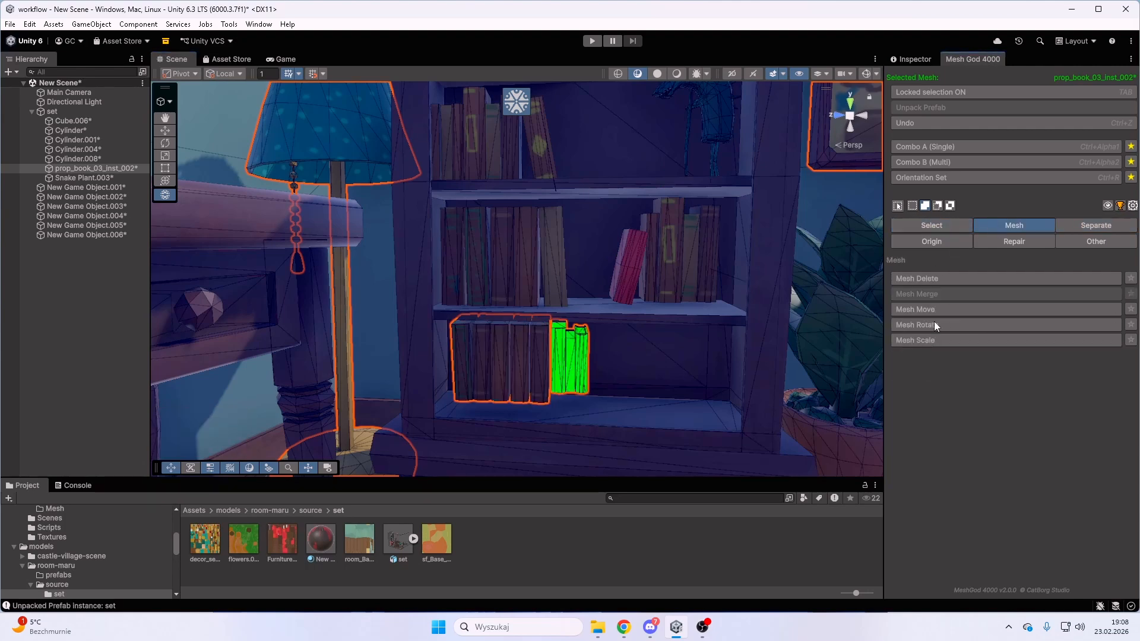
click(935, 309)
drag(533, 359, 679, 376)
key(ctrl+z)
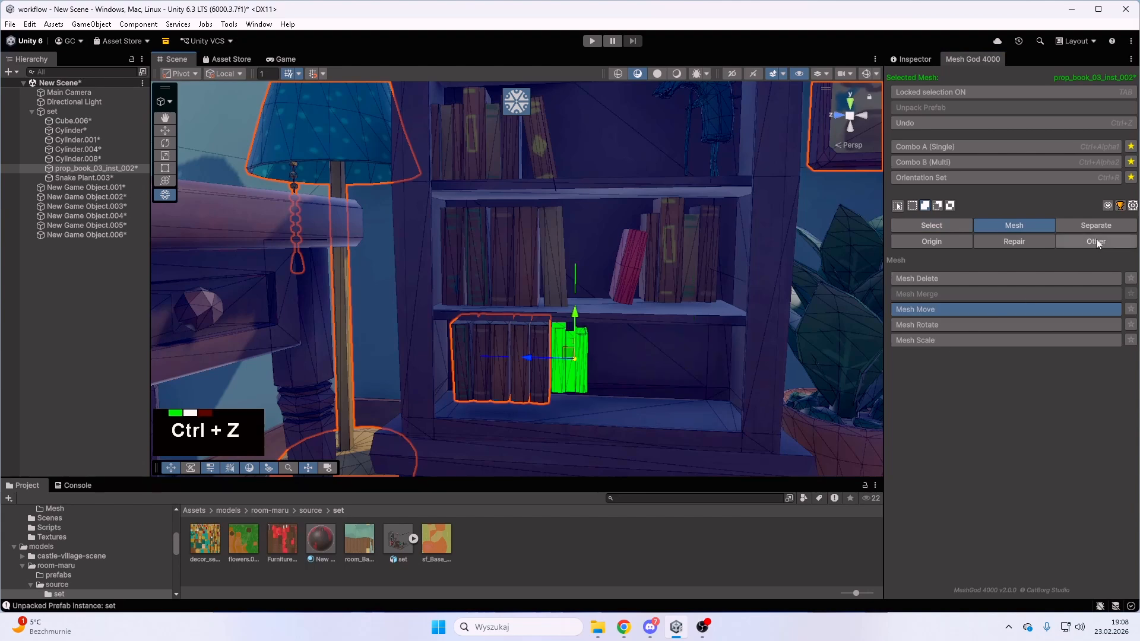
click(1096, 226)
click(1003, 280)
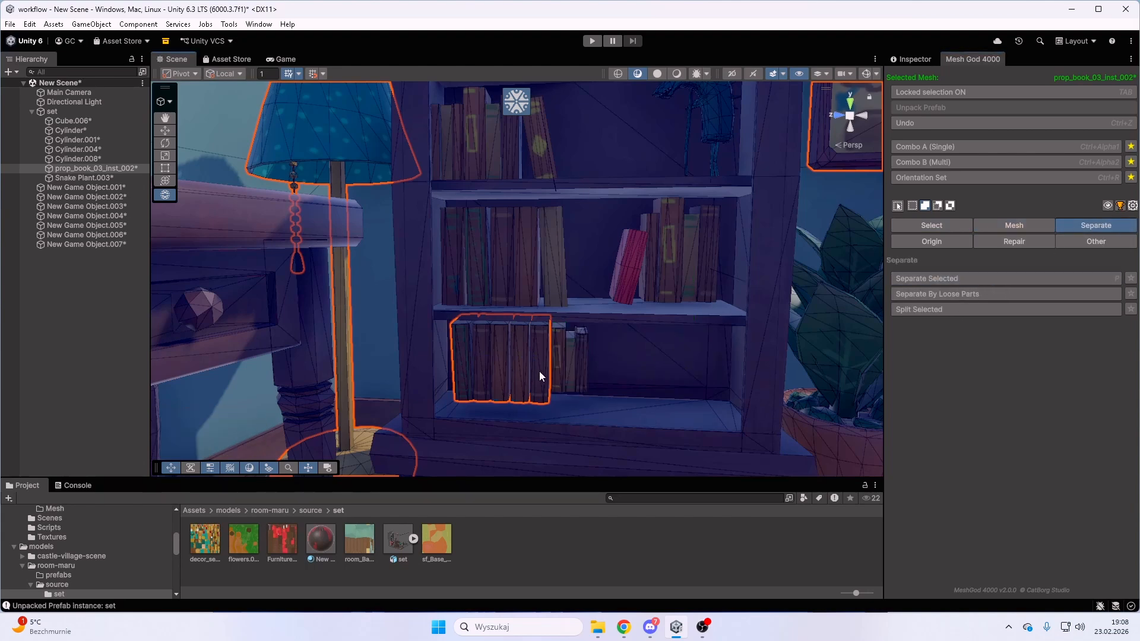
Select the linked faces of all the larger books remaining on the bottom shelf.
click(539, 371)
click(522, 371)
click(482, 368)
click(502, 367)
click(463, 365)
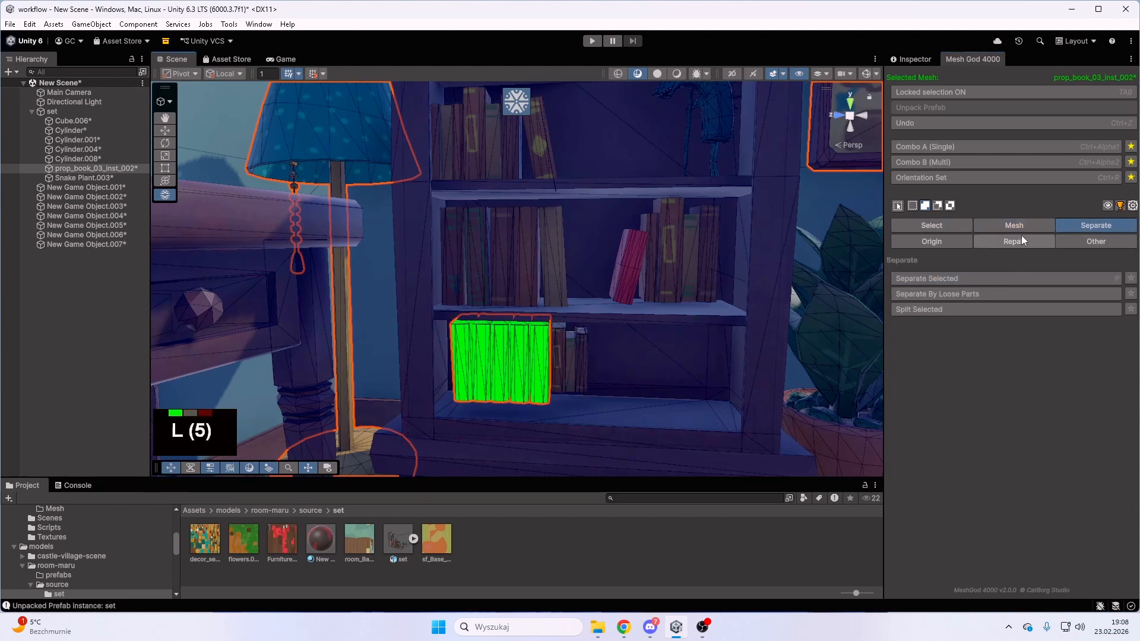
Trial-move and restore the bottom shelf's larger books, and separate them into their own object.
click(1016, 228)
click(935, 310)
drag(456, 369, 641, 372)
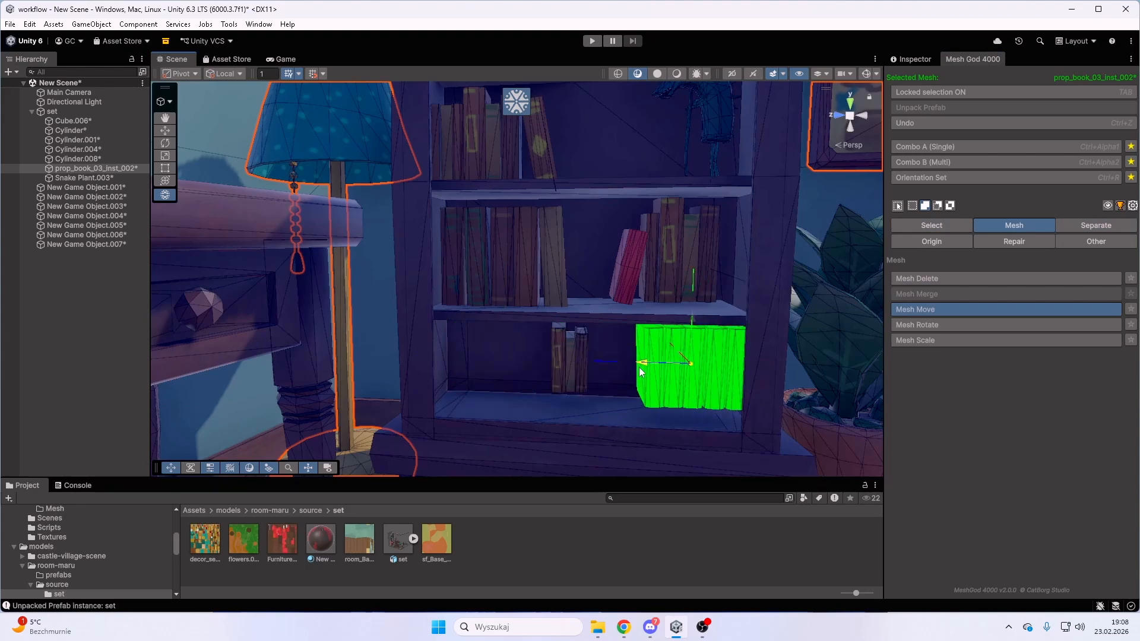
key(ctrl+z)
click(1072, 227)
click(956, 279)
Select the linked faces of the large striped wall picture above the two smaller ones.
right_click(475, 322)
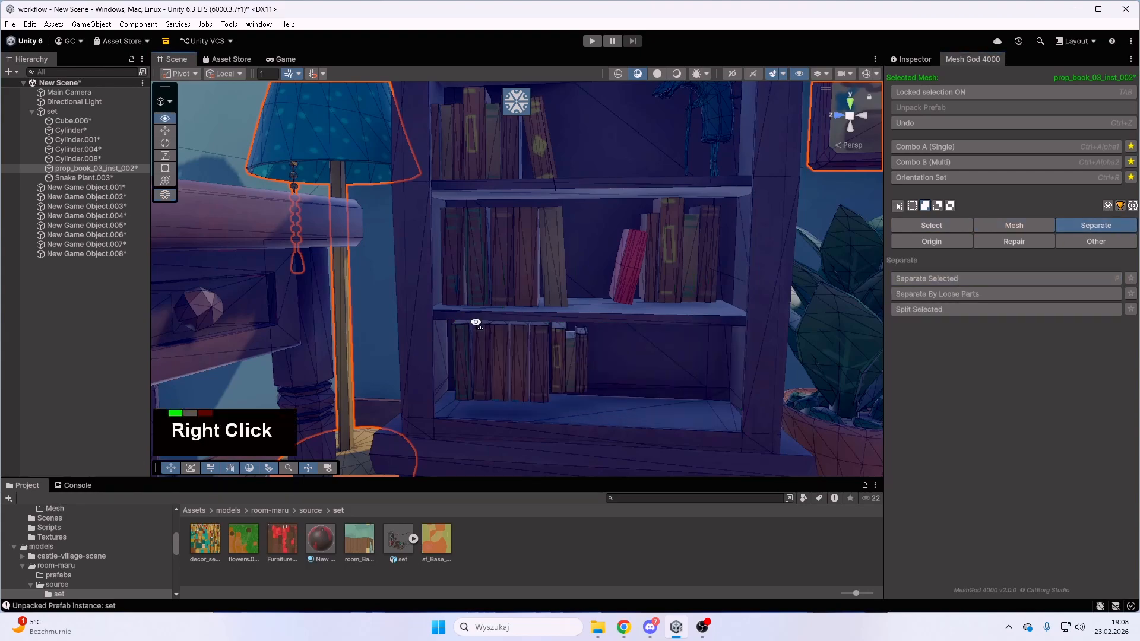
key(s)
right_drag(475, 323, 565, 293)
key(w)
key(s)
key(d)
key(s)
key(w)
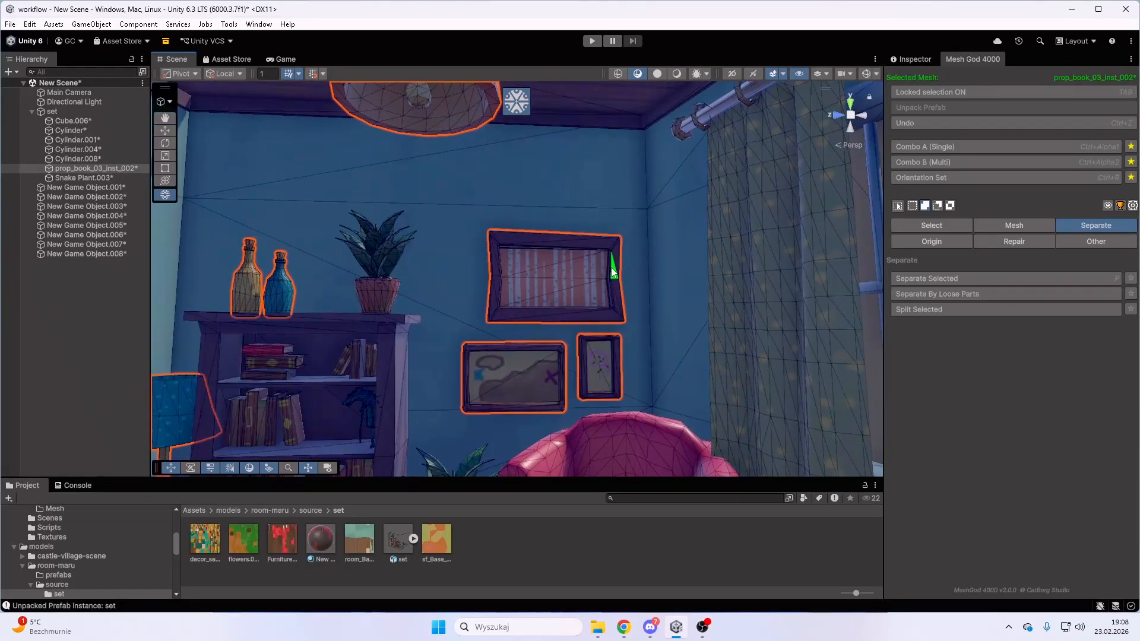
click(596, 268)
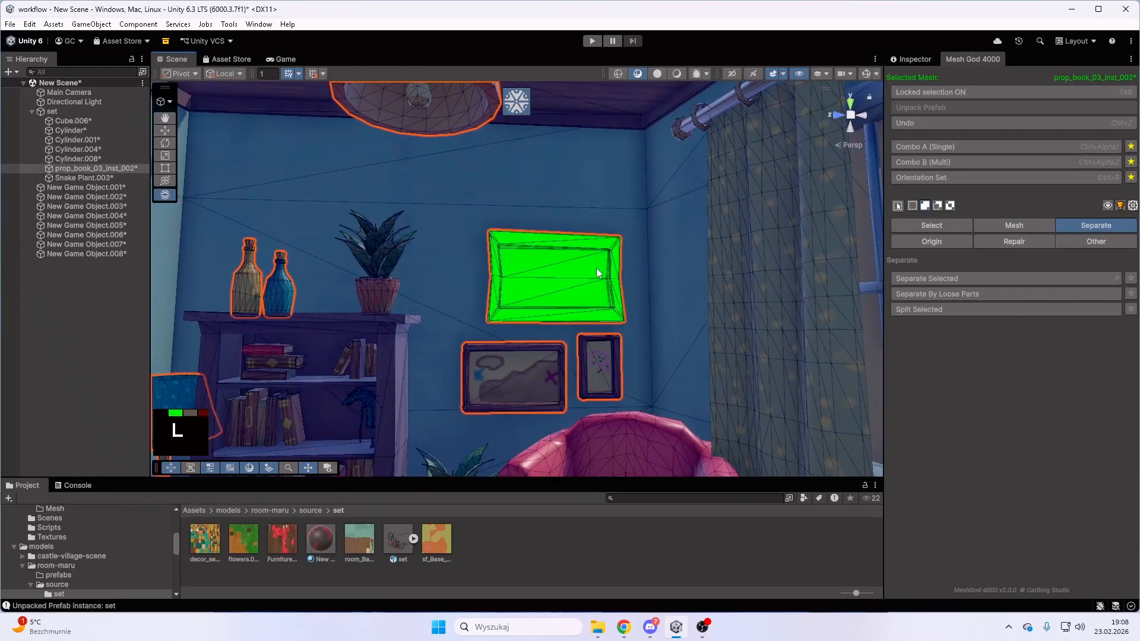
Check the striped picture with a trial mesh move, undo it and separate the picture into its own object.
click(1035, 225)
click(948, 309)
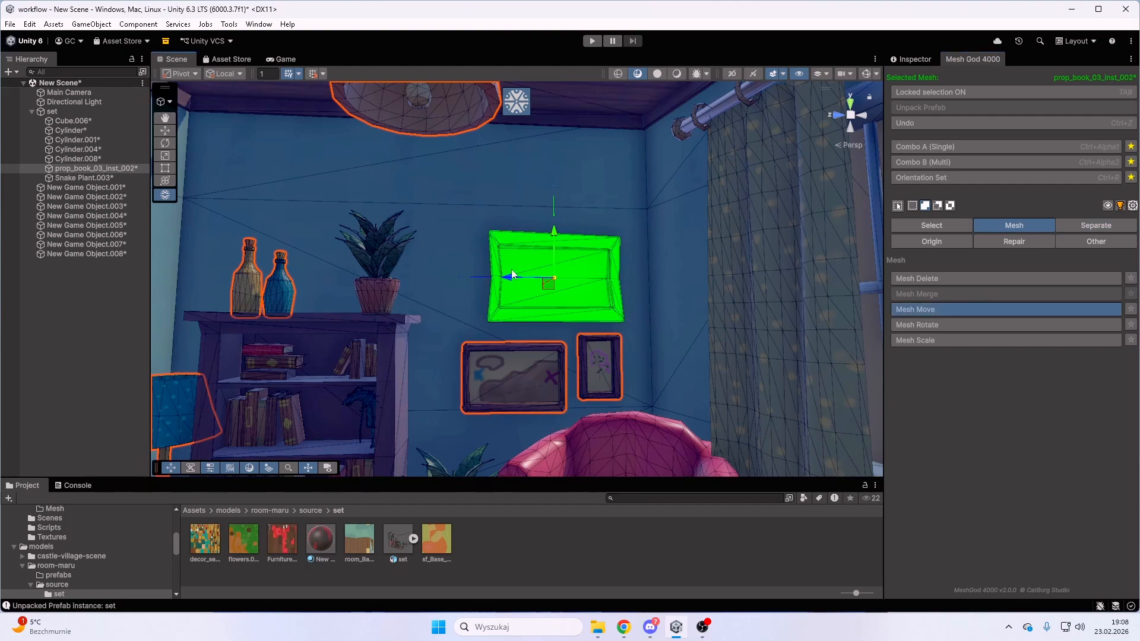
key(ctrl+z)
click(1092, 225)
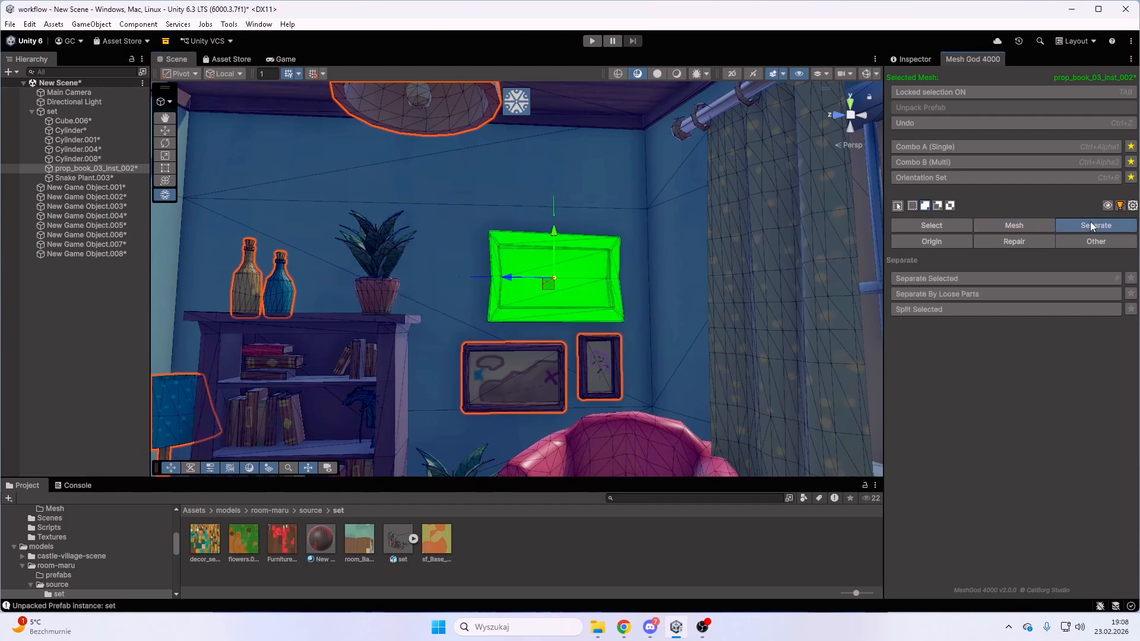
click(945, 280)
Try selecting the taller bottle on top of the bookcase by its linked faces.
key(s)
key(s)
key(s)
right_drag(465, 242, 471, 300)
key(w)
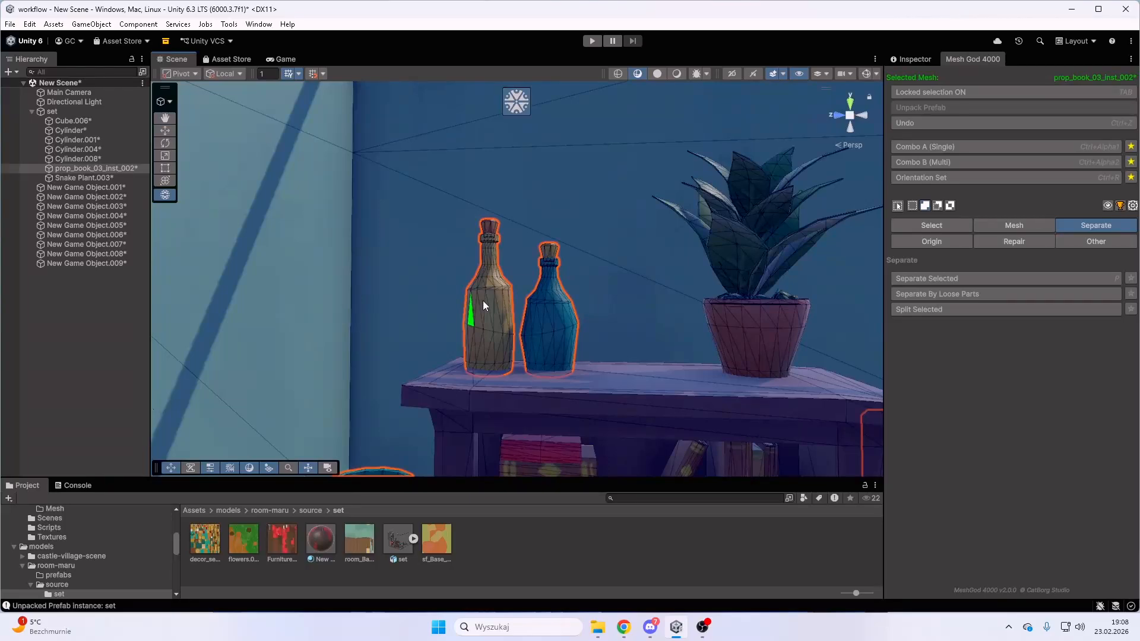
click(482, 300)
click(497, 311)
click(488, 278)
click(498, 308)
click(497, 308)
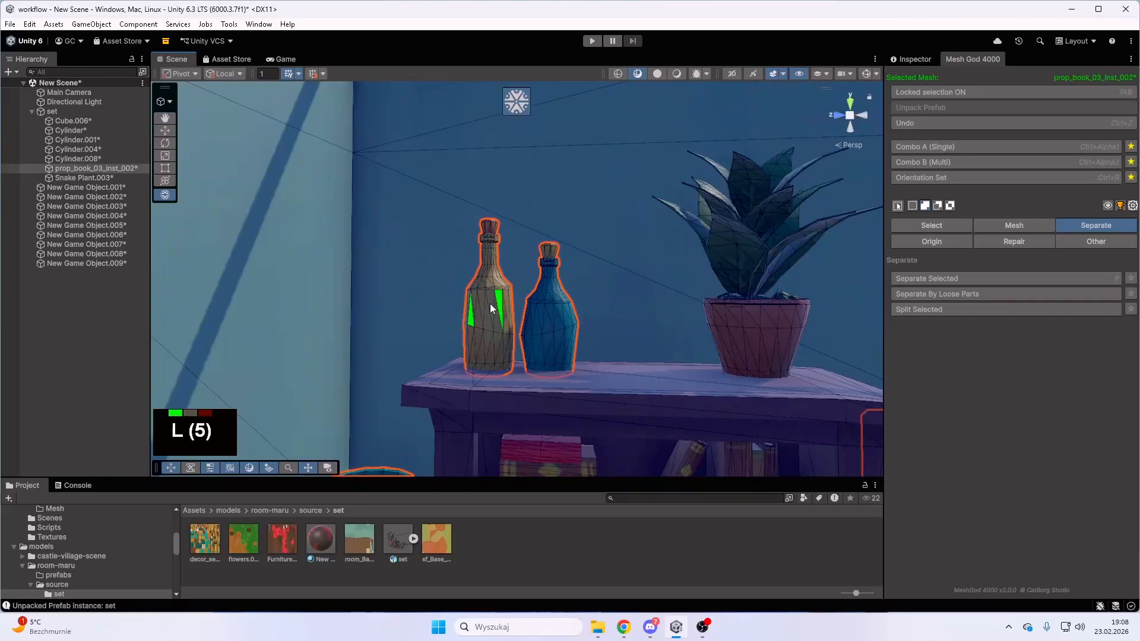
Select all linked faces of the taller bottle on top of the bookcase, including its cork.
mouse_move(491, 307)
right_down()
mouse_move(438, 277)
mouse_move(501, 312)
right_up()
key(w)
key(s)
click(512, 309)
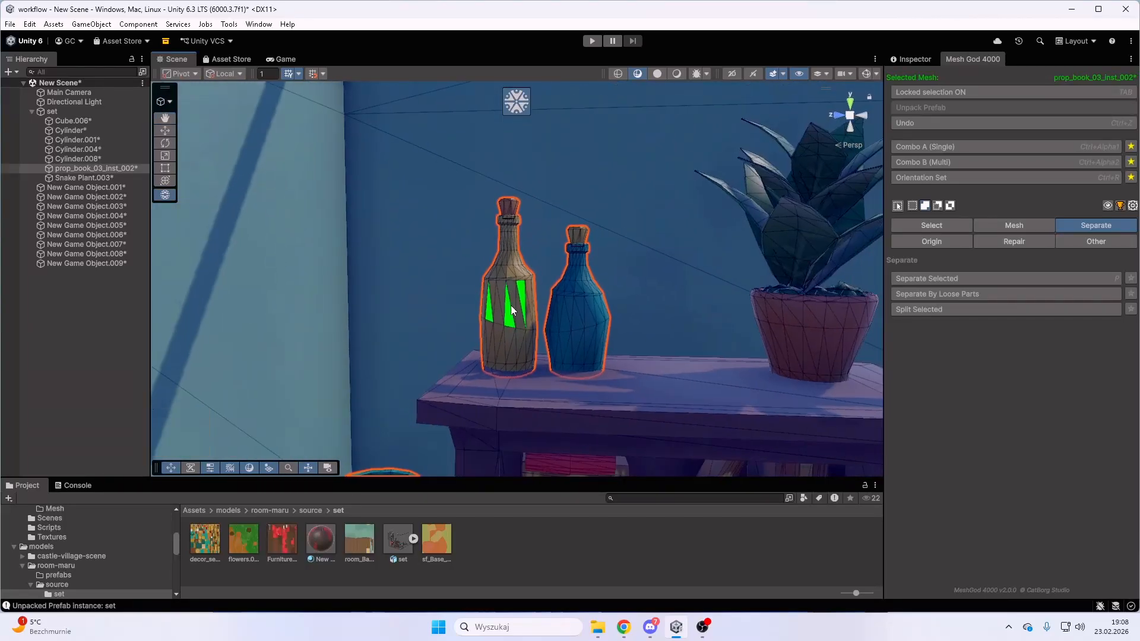
key(l)
right_click(555, 264)
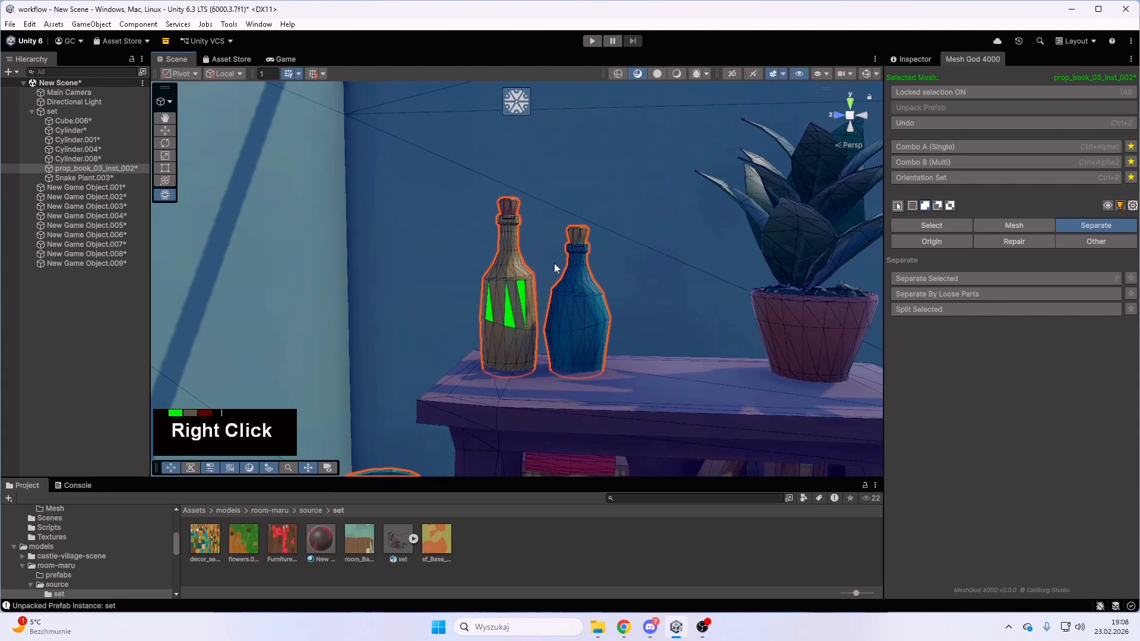
key(w)
right_drag(555, 268, 552, 325)
key(s)
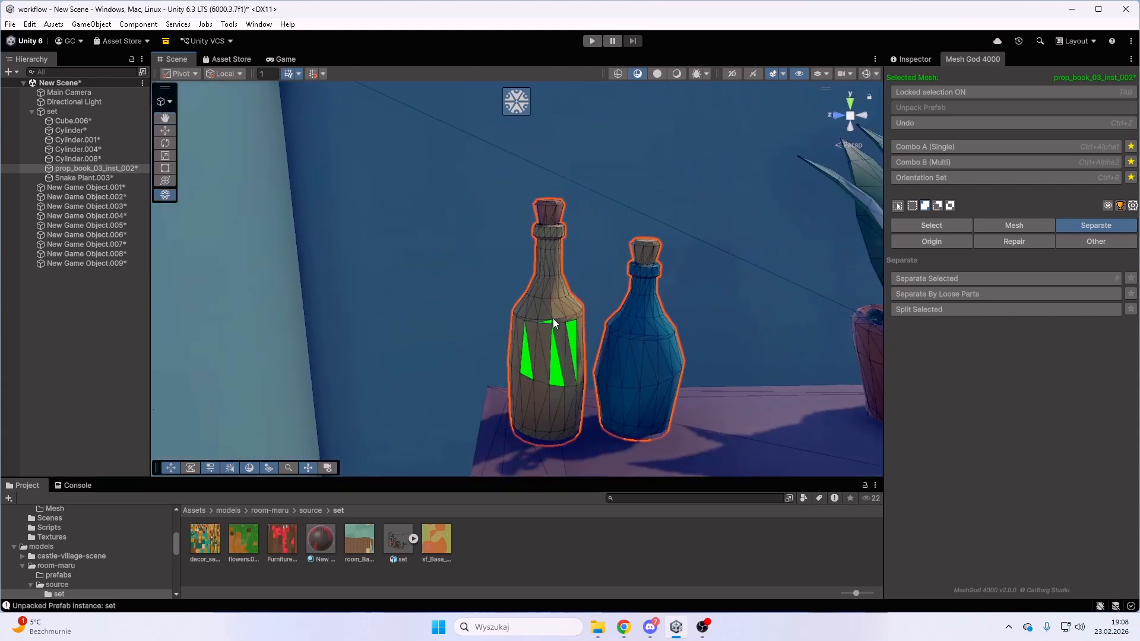
key(l)
key(l)
click(943, 227)
key(l)
key(l)
key(l)
key(l)
key(l)
key(l)
key(l)
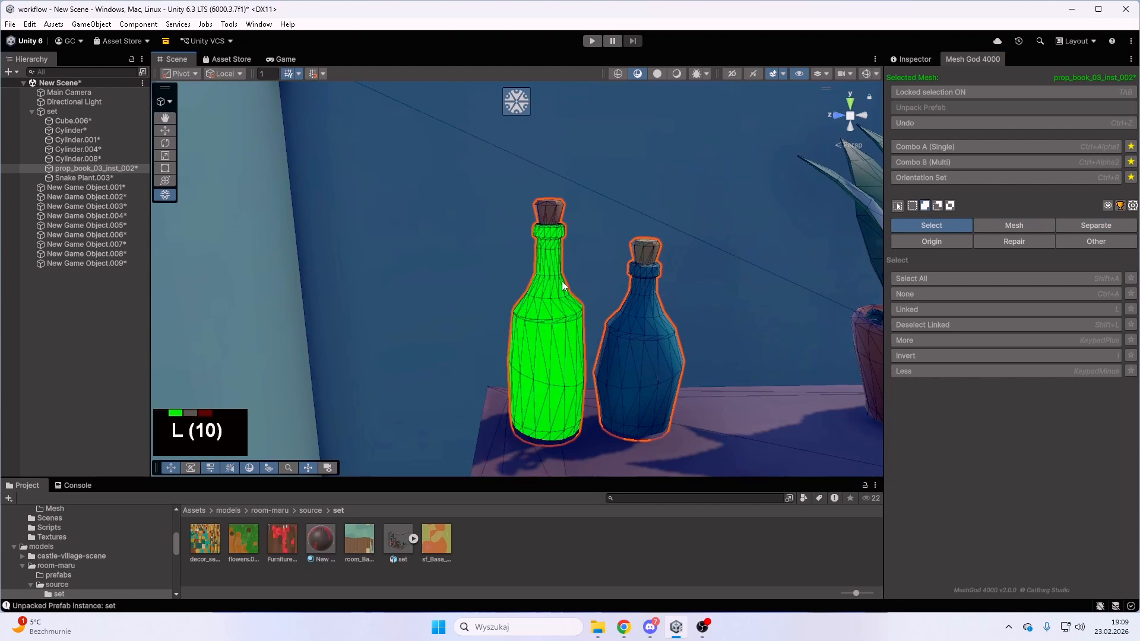
key(l)
Check the taller bottle with a trial mesh move, undo it and separate the bottle into its own object.
click(1022, 226)
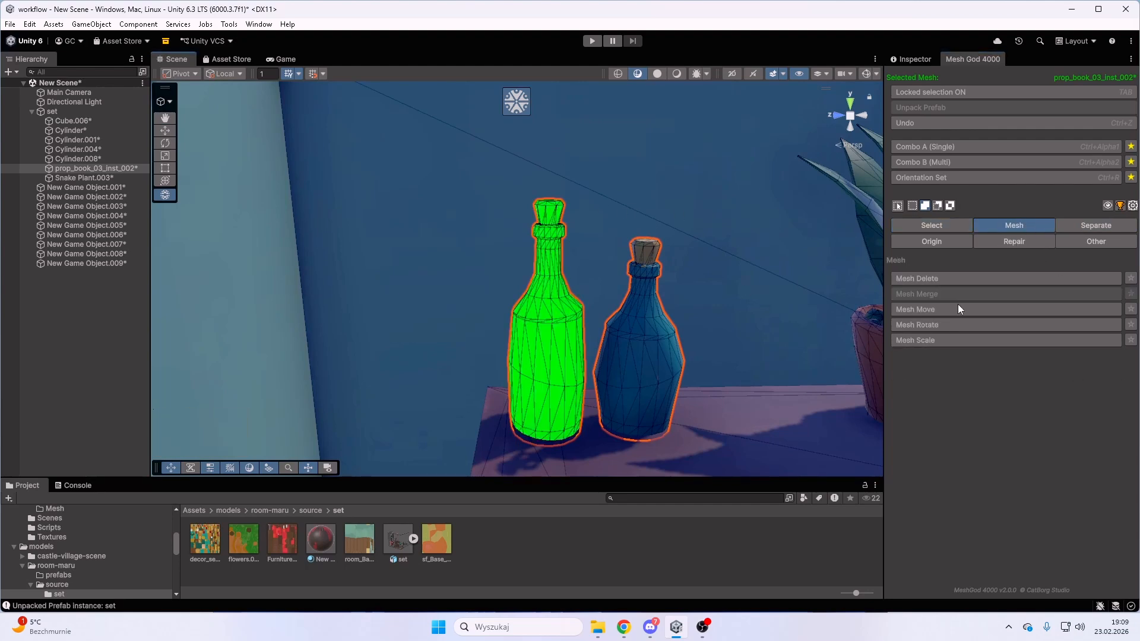
click(917, 310)
drag(511, 277, 757, 275)
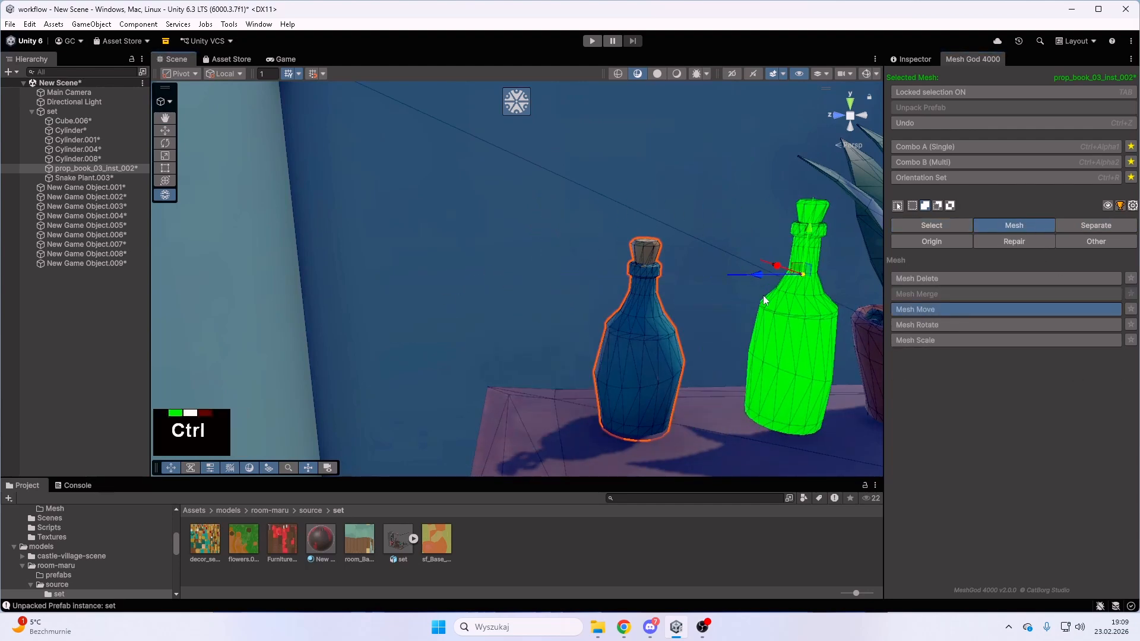
key(ctrl+z)
click(1116, 227)
click(938, 278)
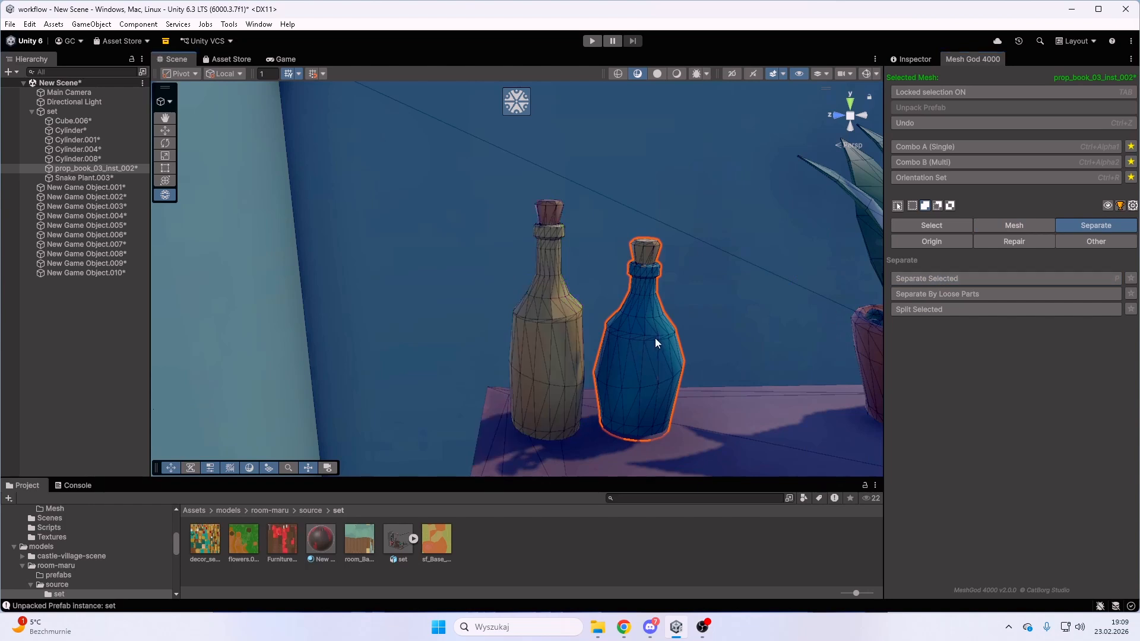
Select the shorter blue bottle by its linked faces and separate it into its own object after an undone trial move.
key(l)
key(l)
click(1019, 225)
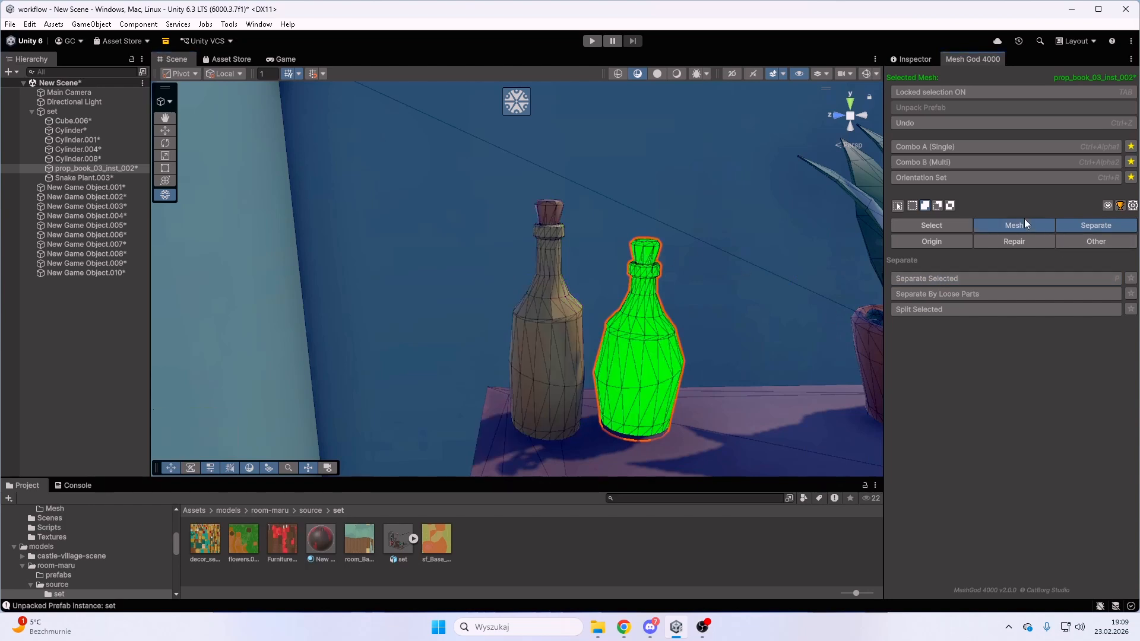
click(977, 309)
drag(643, 304, 757, 303)
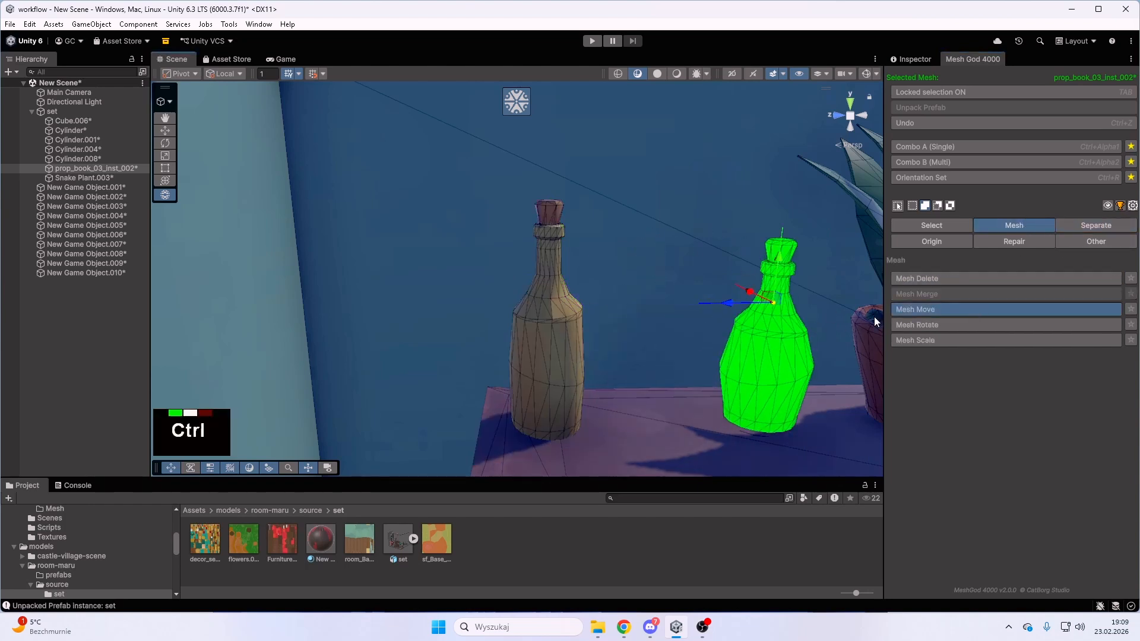
key(ctrl+z)
click(1069, 227)
click(1009, 278)
Select the linked faces of the small open chest on the desk, including its lid, trim and clasps.
key(s)
right_drag(743, 311, 454, 369)
key(a)
key(w)
key(w)
key(w)
right_drag(471, 367, 525, 300)
key(s)
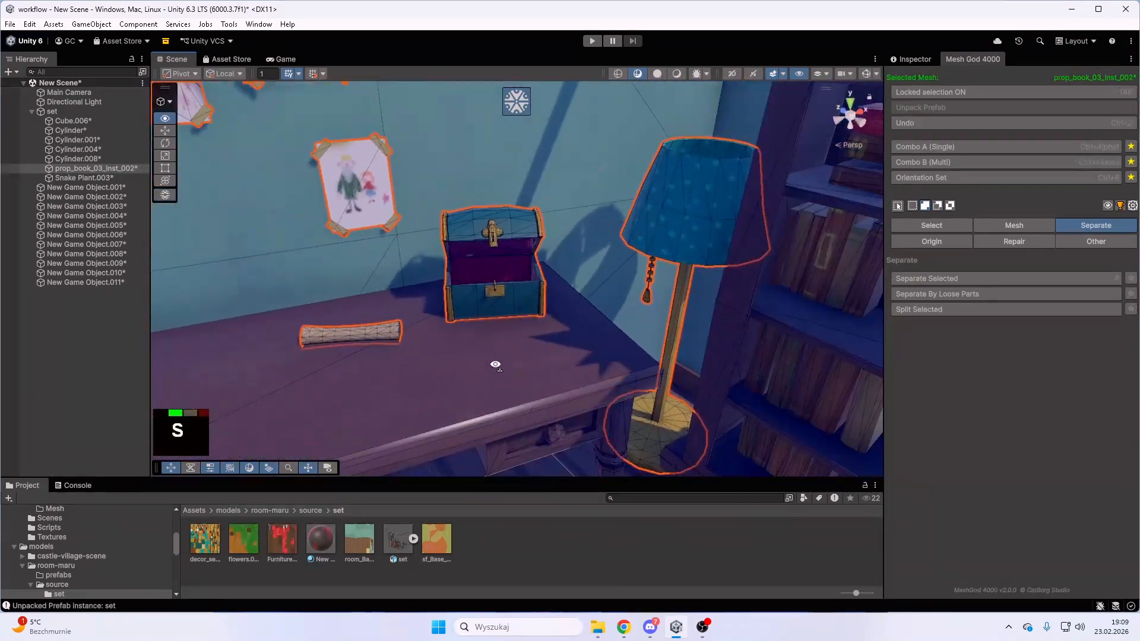
click(525, 301)
key(l)
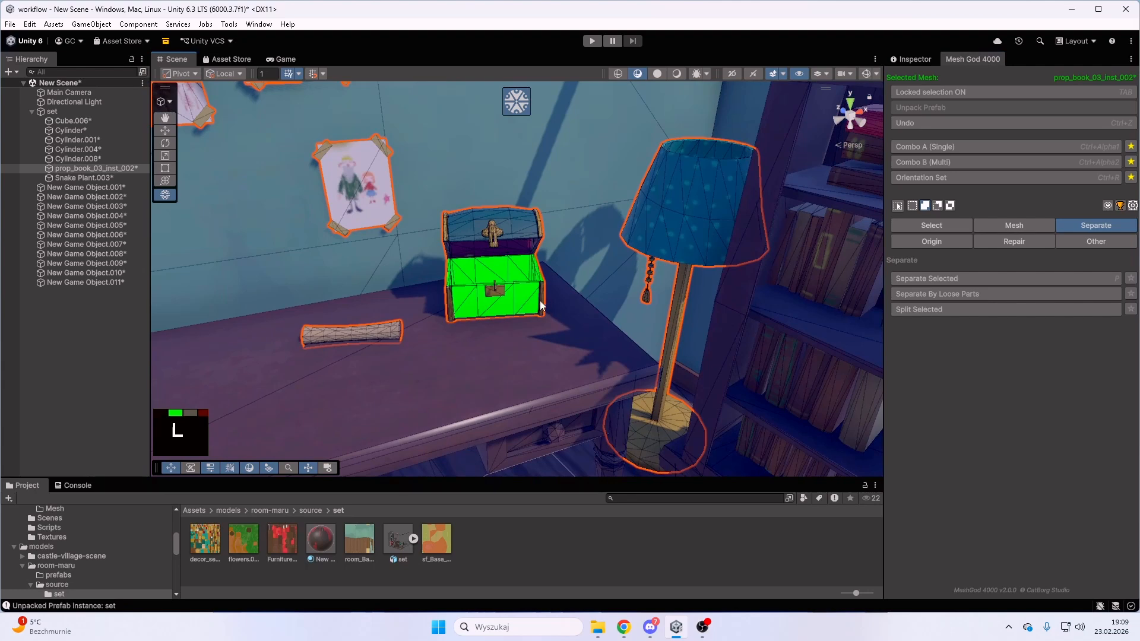
key(l)
key(l)
key(l)
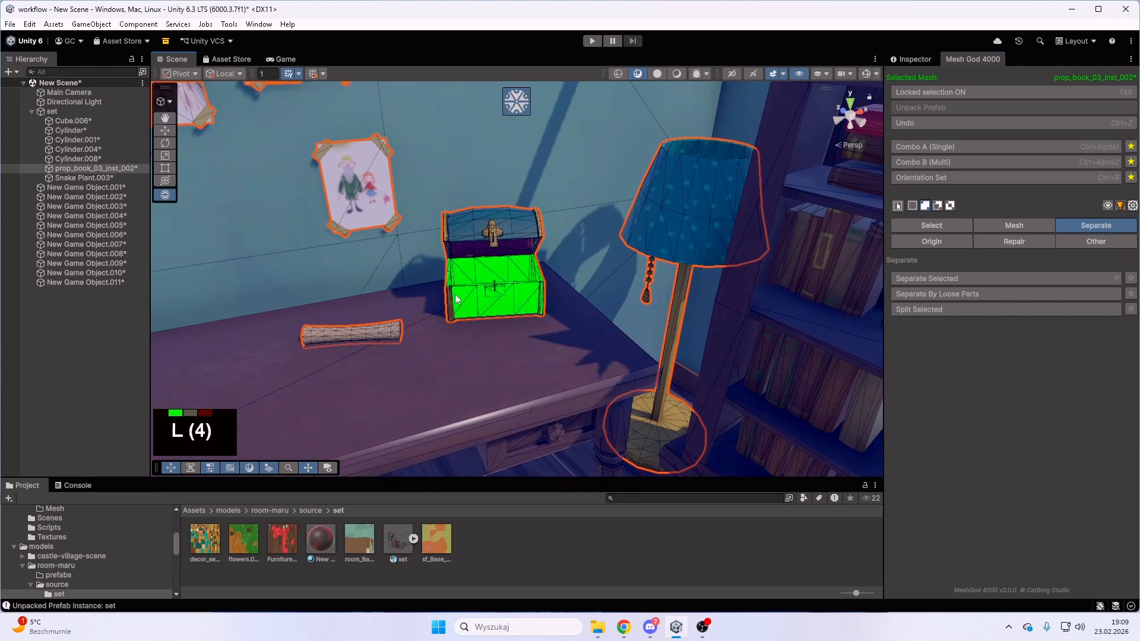
key(l)
key(l)
key(l)
key(l)
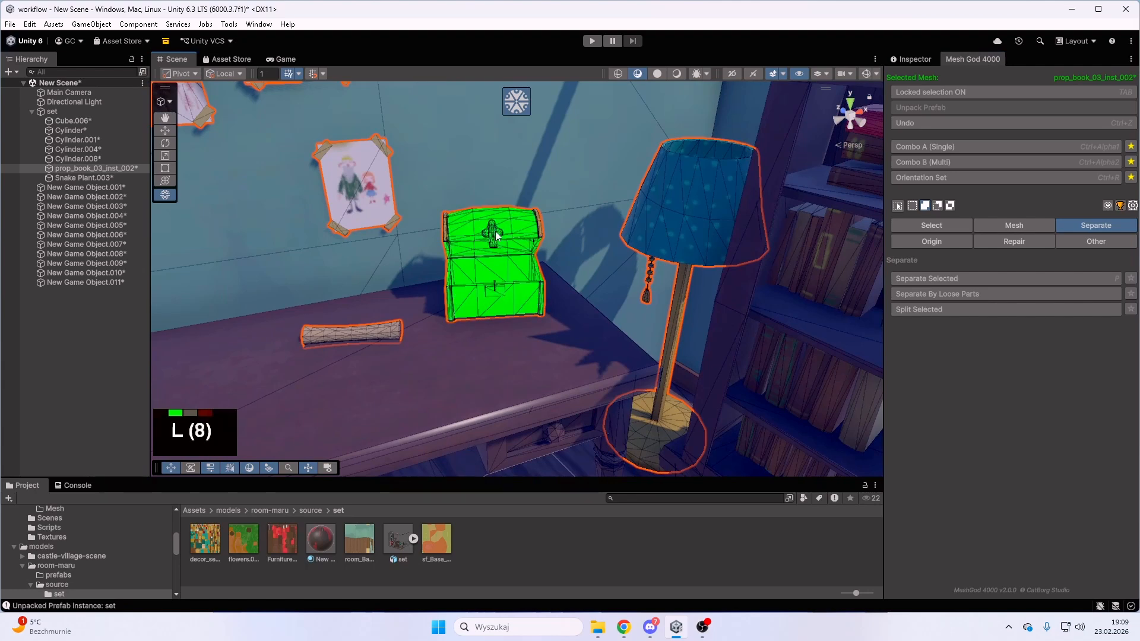
key(l)
key(l)
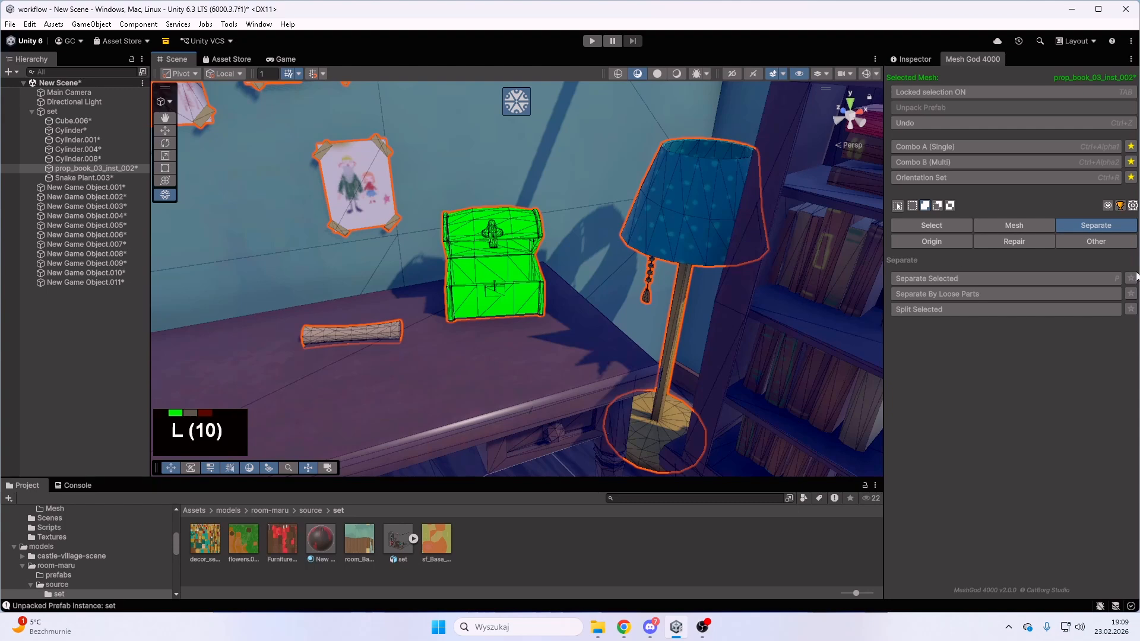
Trial-move the selected chest mesh to check for missed parts, and undo the move.
click(1020, 224)
click(948, 309)
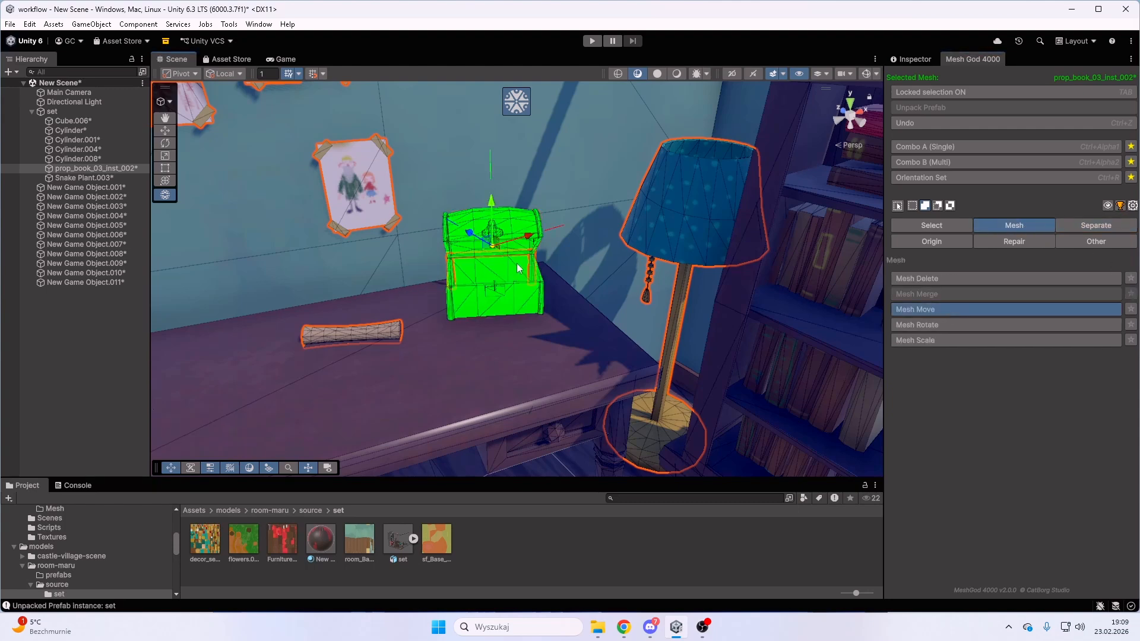
drag(528, 236, 434, 263)
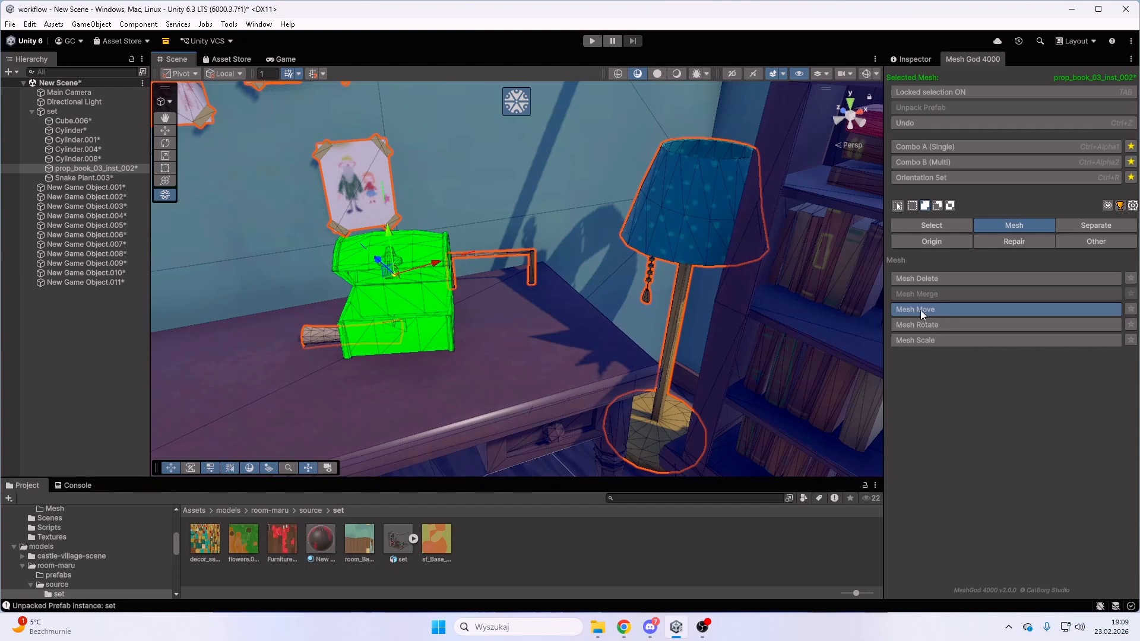
key(ctrl+z)
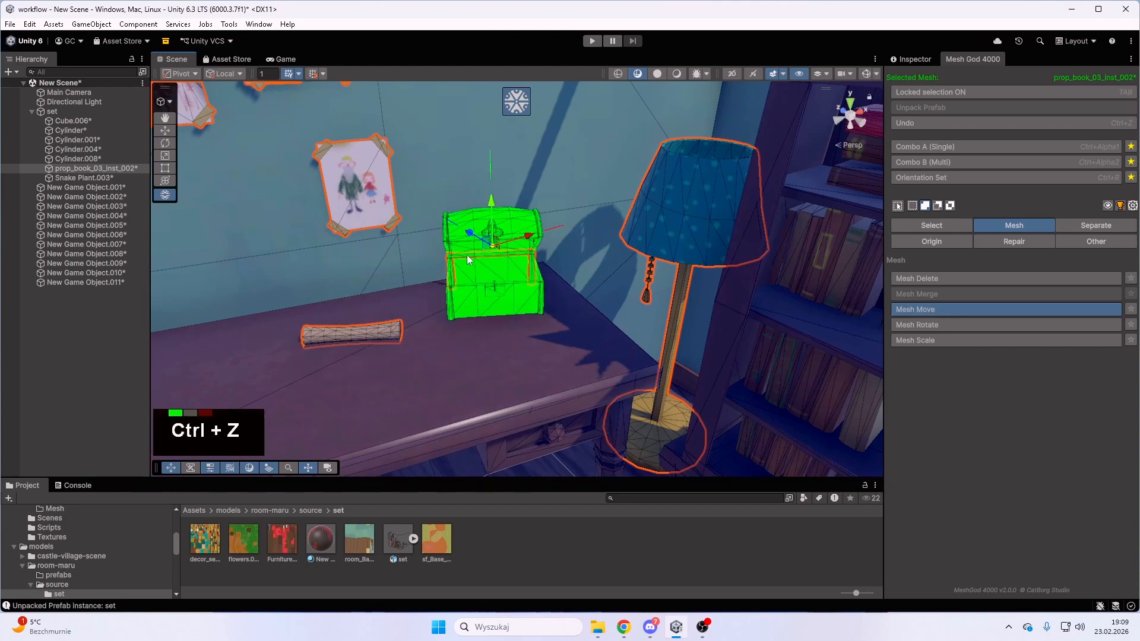
Add the unselected trim pieces on the back of the small chest to the face selection.
key(w)
right_drag(464, 265, 618, 309)
key(a)
key(w)
key(s)
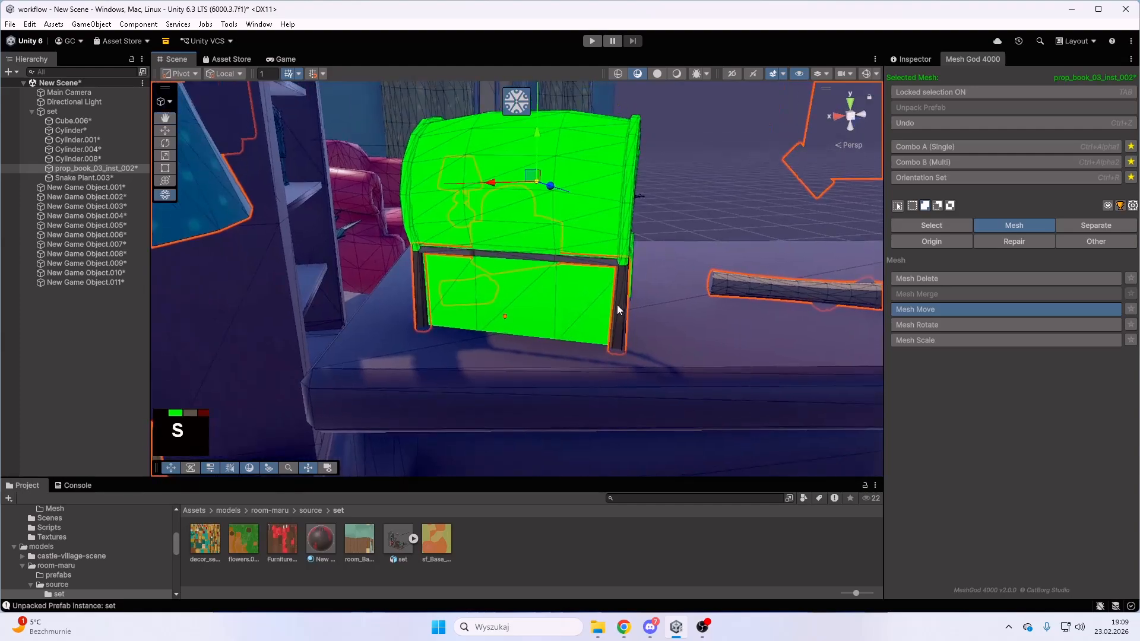
key(l)
key(l)
key(l)
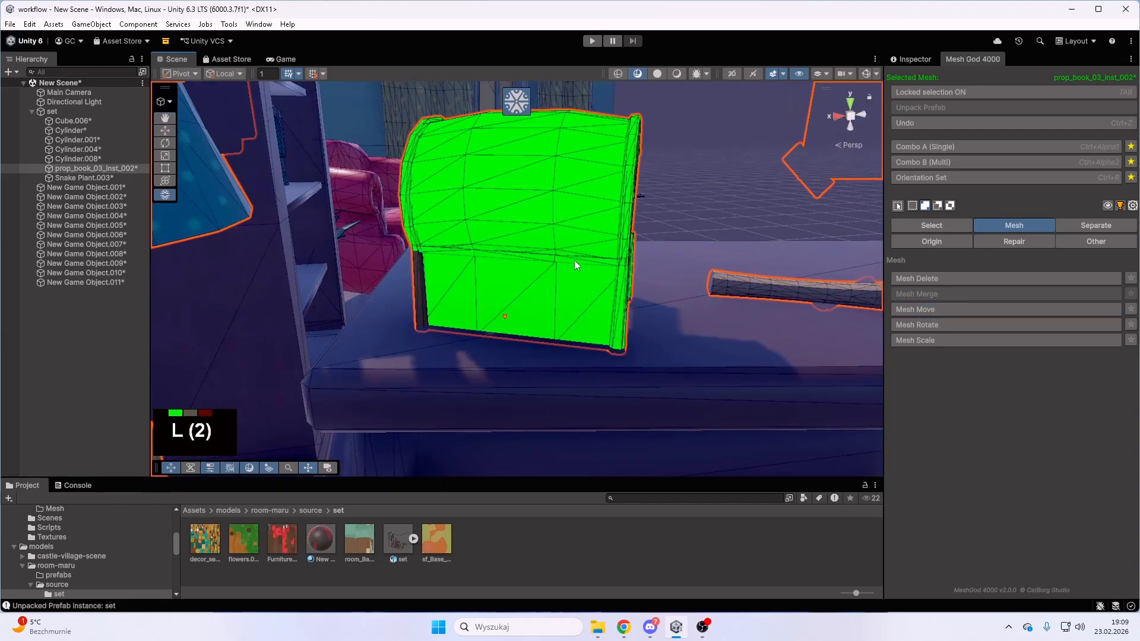
Trial-move and restore the completed chest selection, and separate the chest into its own object.
key(d)
right_drag(670, 243, 152, 285)
key(s)
click(946, 305)
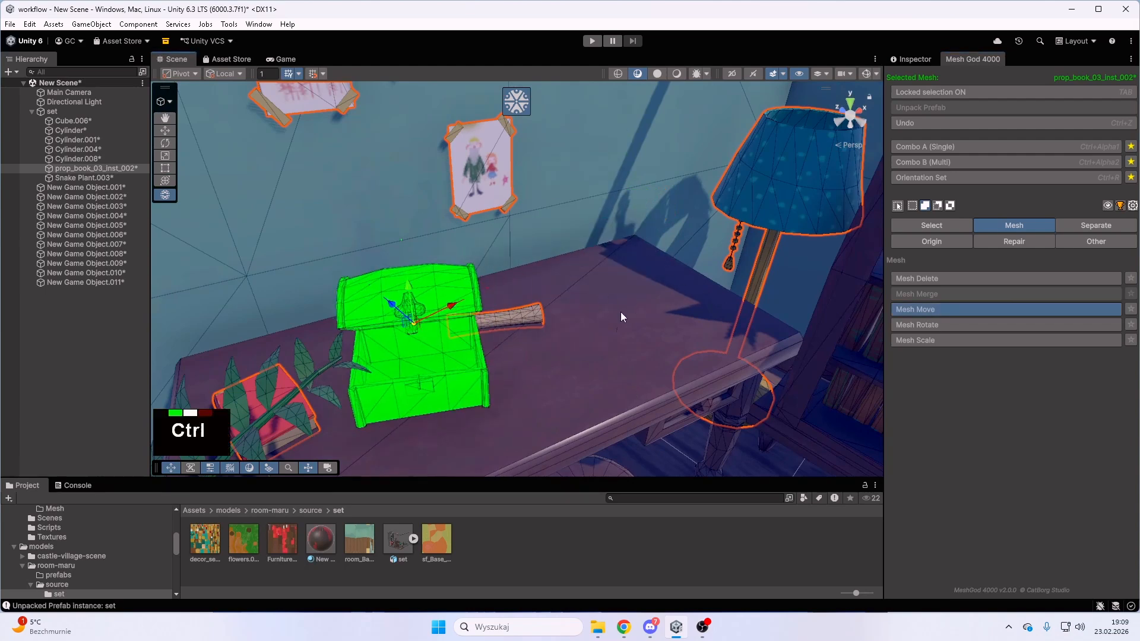
key(ctrl+z)
key(d)
right_drag(650, 293, 565, 321)
key(a)
click(1096, 225)
click(945, 278)
Try box-selecting the table lamp on the stool beside the armchair.
key(s)
key(w)
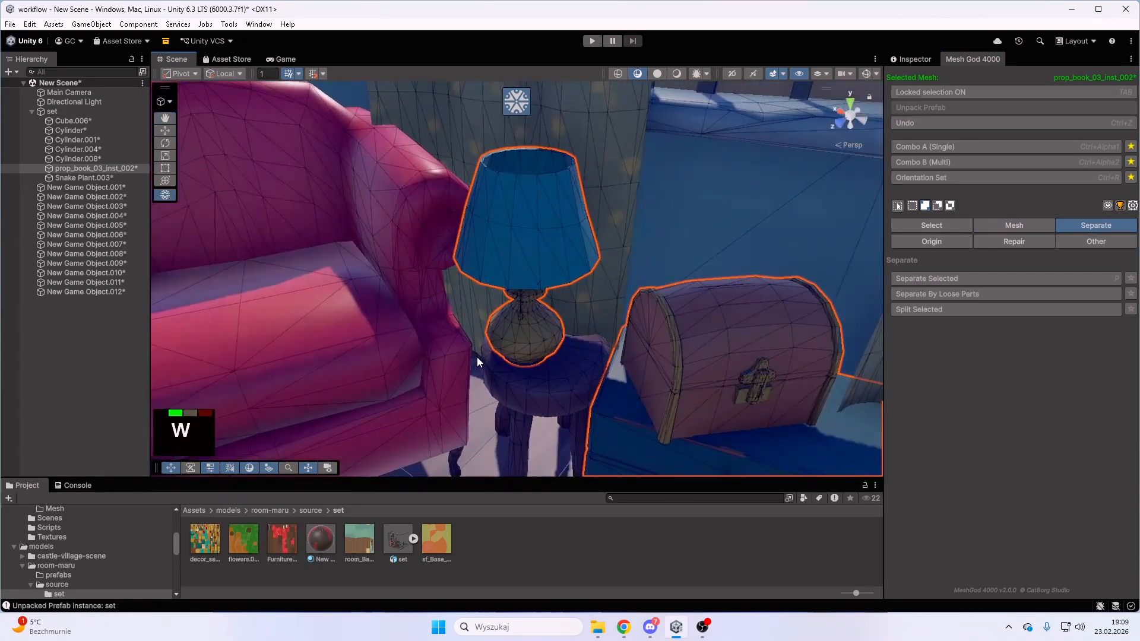
key(s)
right_drag(477, 360, 472, 357)
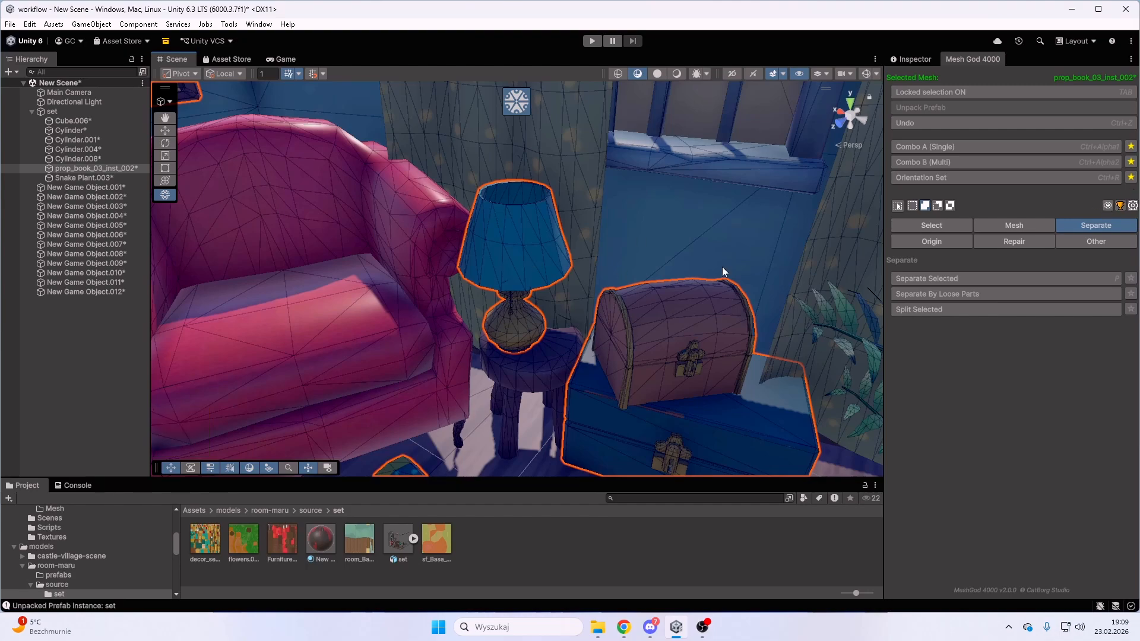
right_drag(464, 358, 642, 297)
key(d)
key(a)
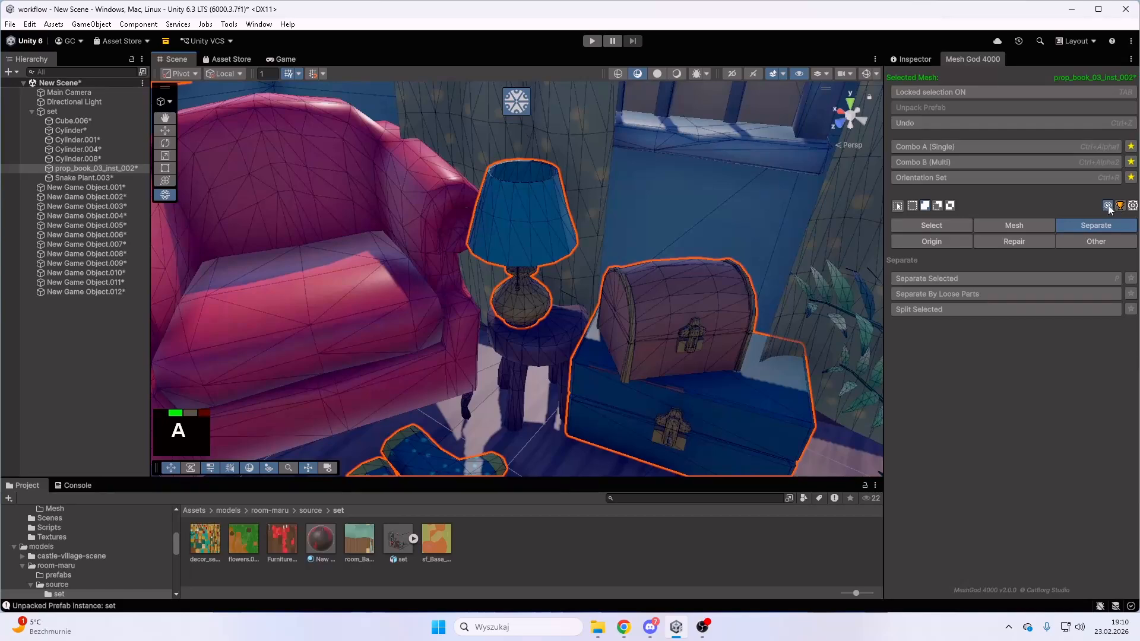
drag(590, 131, 447, 286)
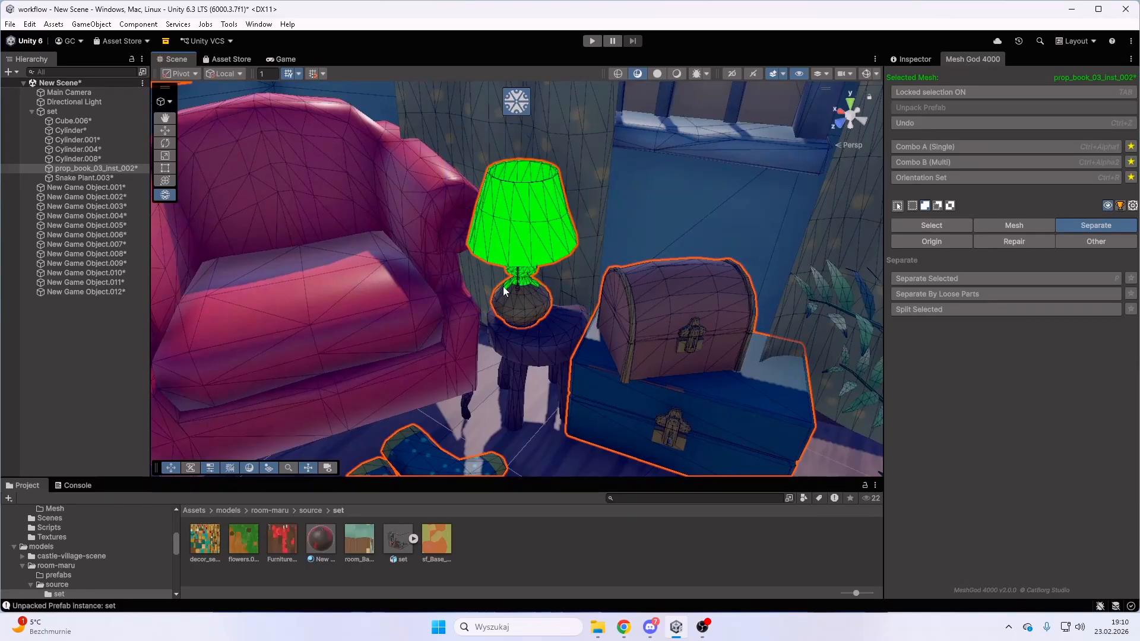
Examine the table lamp from several sides to check which of its faces are selected.
right_drag(636, 223, 467, 372)
key(d)
key(d)
key(w)
key(a)
key(s)
key(d)
key(a)
key(d)
key(w)
key(s)
key(s)
key(s)
key(w)
key(w)
key(a)
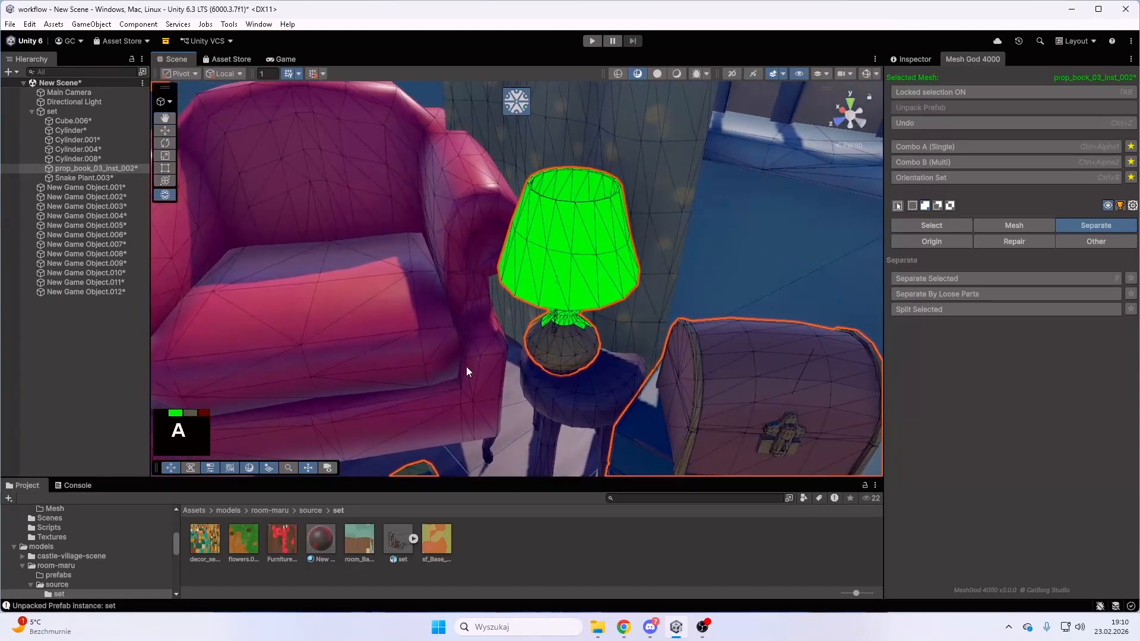
right_drag(611, 232, 550, 332)
key(d)
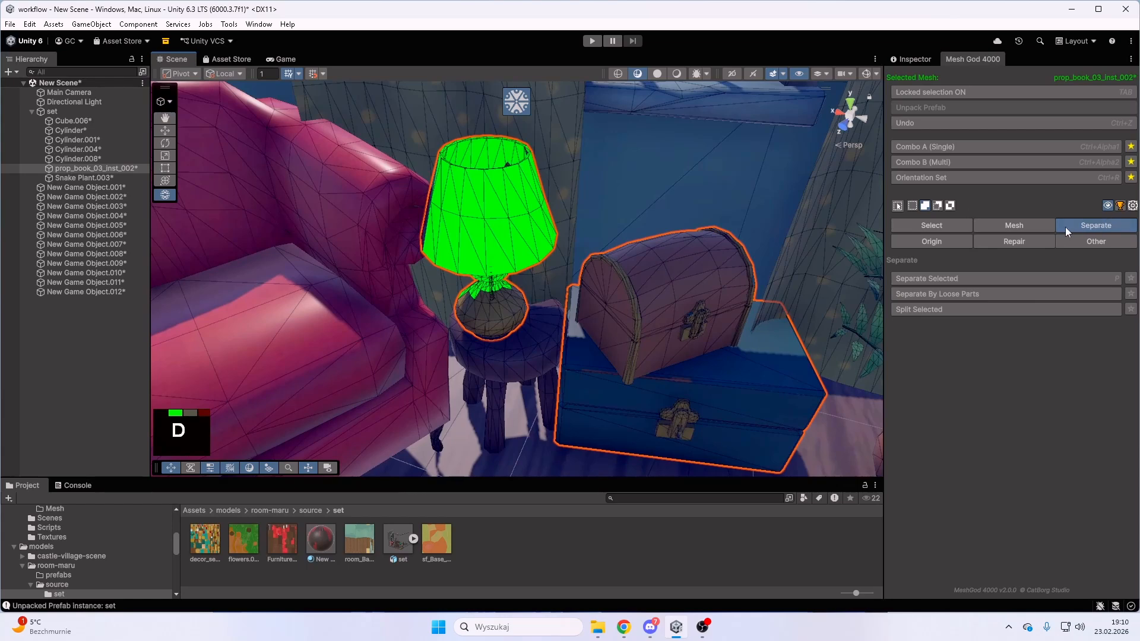
Clear the face selection and box-select the whole table lamp, from its shade down to its base.
click(941, 226)
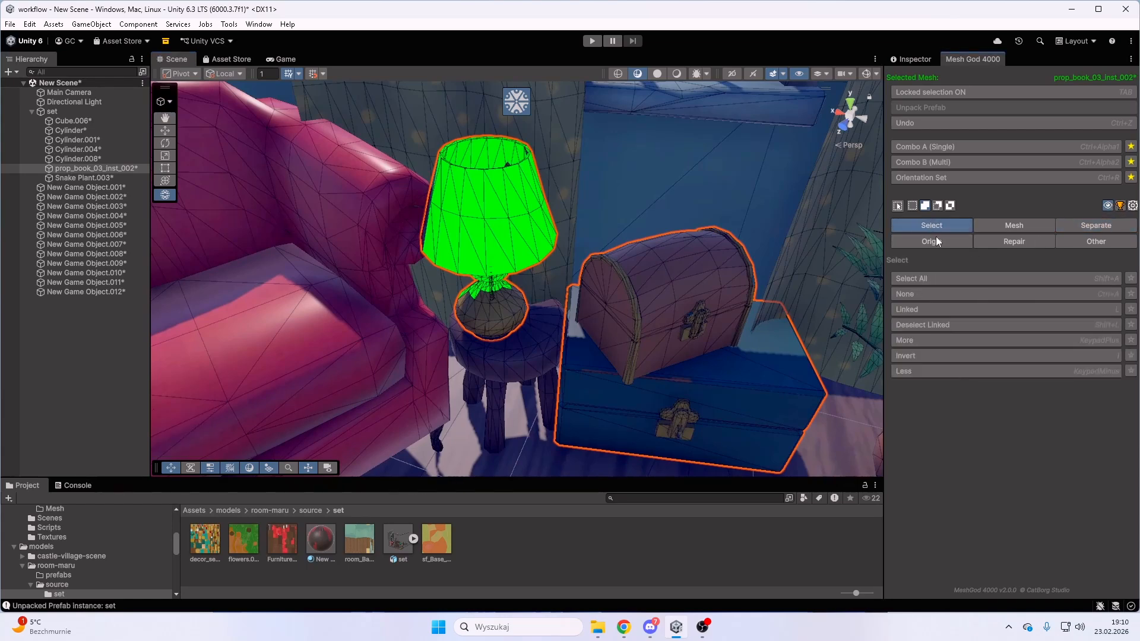
click(931, 294)
drag(546, 360, 534, 186)
drag(560, 118, 484, 342)
right_drag(484, 343, 475, 255)
key(w)
key(s)
key(w)
key(s)
key(s)
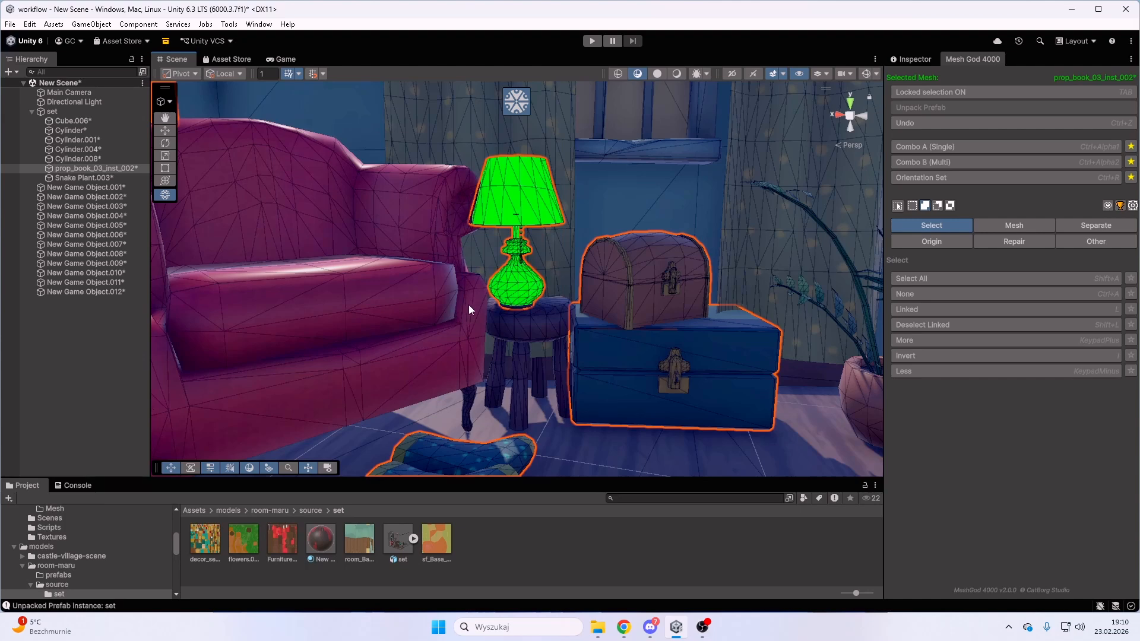
Check the table lamp with a trial mesh move, undo it and separate the lamp into its own object.
click(1036, 224)
click(947, 309)
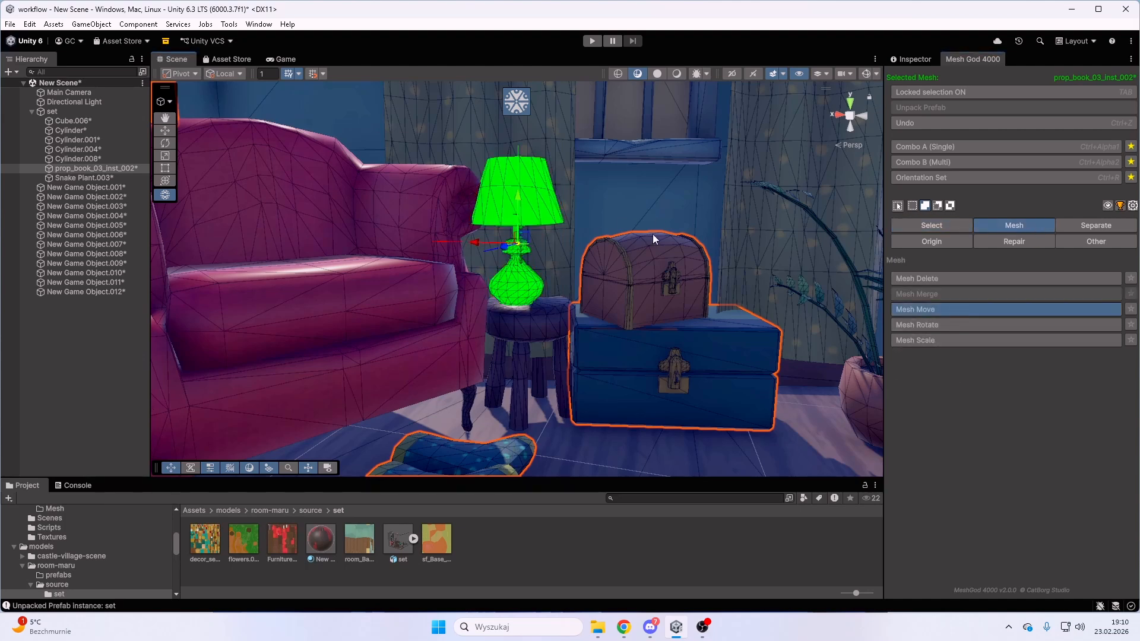
drag(480, 241, 358, 237)
key(ctrl+z)
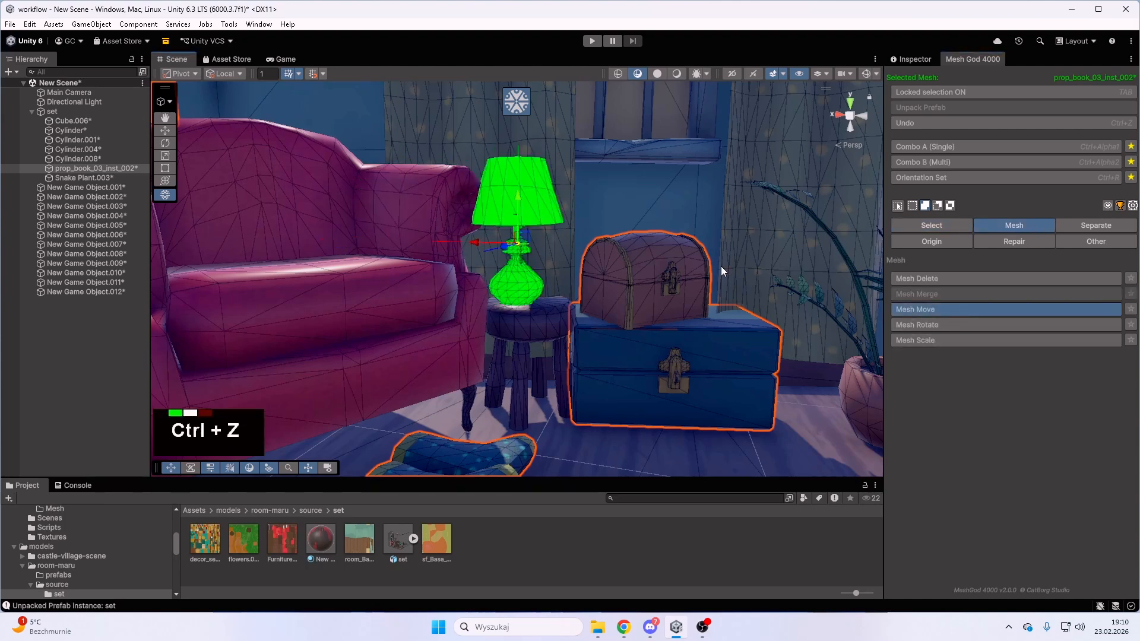
click(1113, 224)
click(943, 279)
Turn off the locked selection and select the furniture mesh that contains the red armchair.
right_drag(475, 262, 475, 255)
key(d)
key(s)
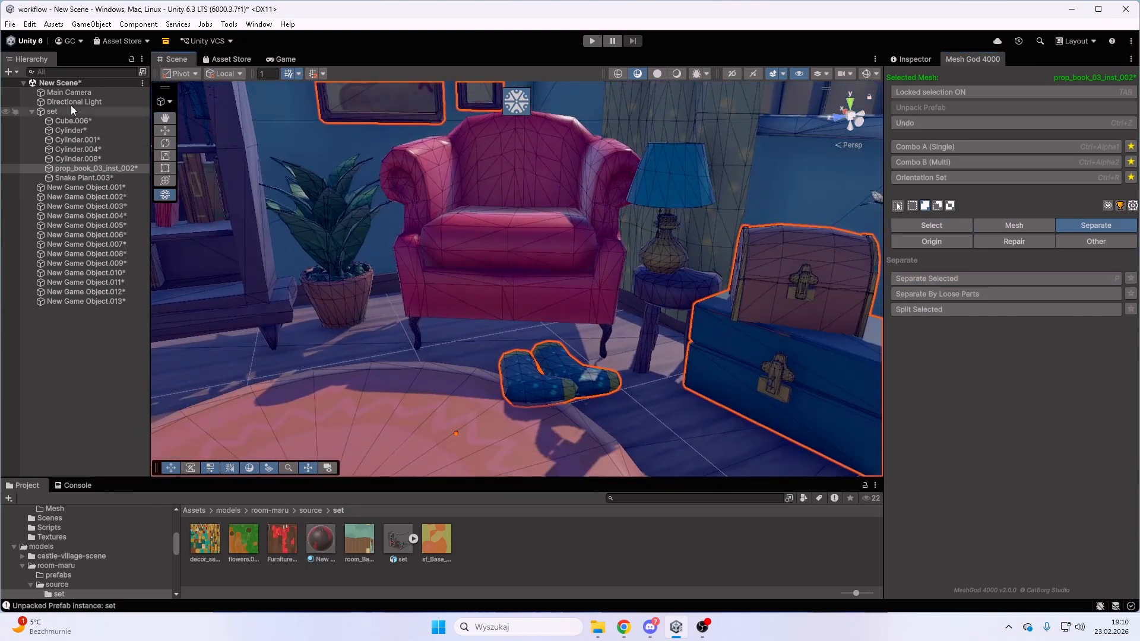
click(1045, 97)
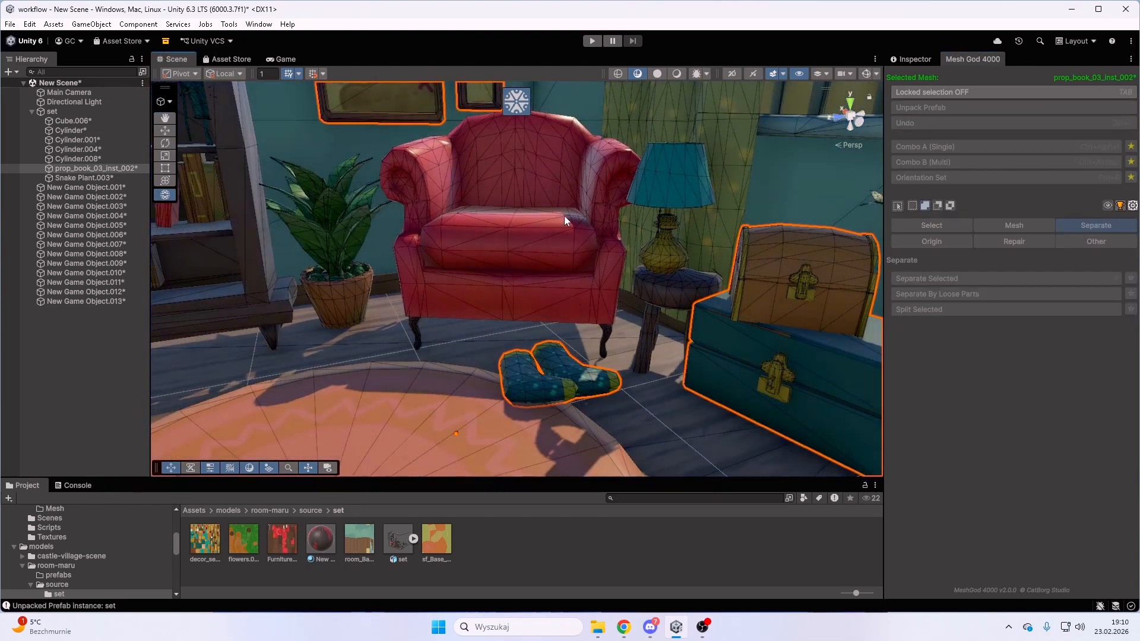
click(523, 243)
right_drag(511, 261, 599, 276)
key(w)
key(a)
key(s)
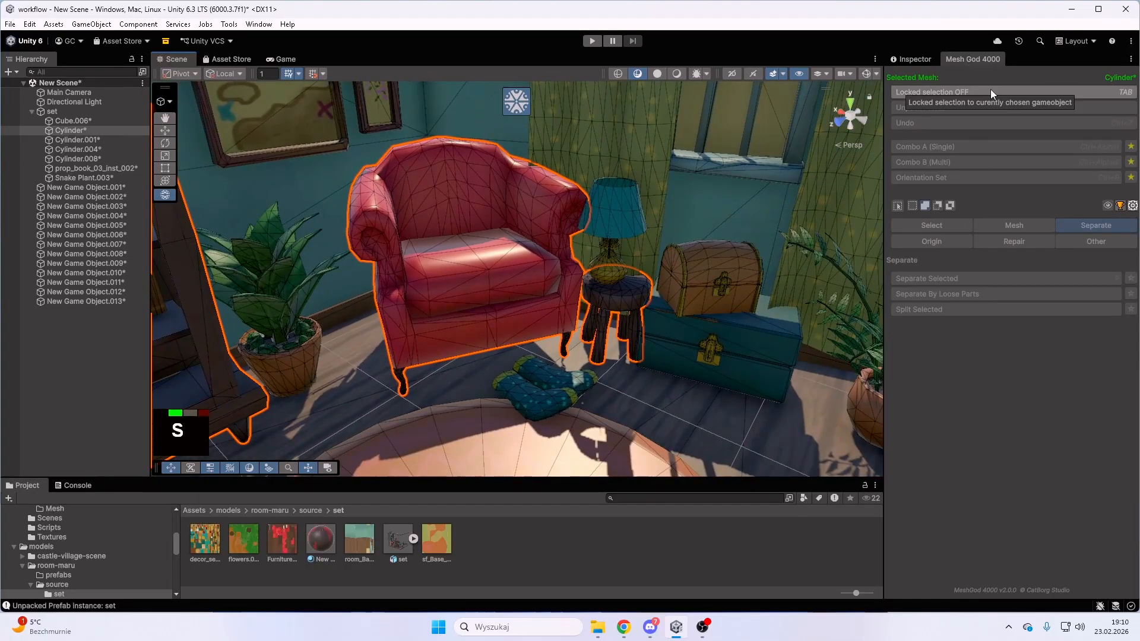
Reselect the armchair's furniture mesh after picking Cylinder.004, and lock the selection to it.
click(95, 149)
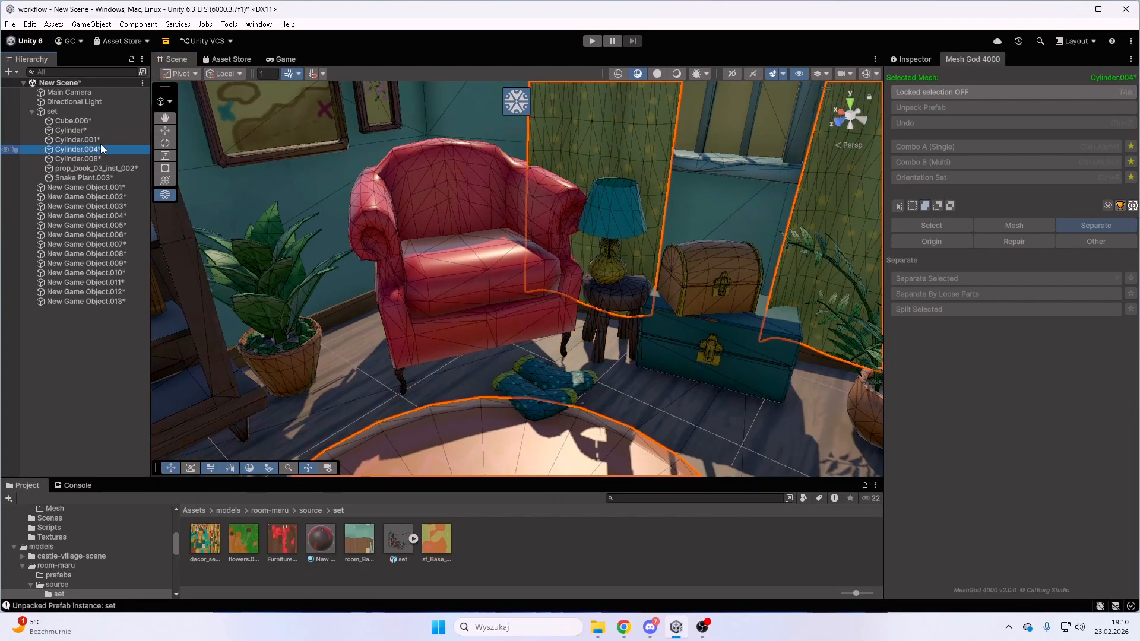
key(s)
right_drag(567, 255, 755, 178)
click(495, 270)
key(d)
key(a)
key(w)
click(938, 92)
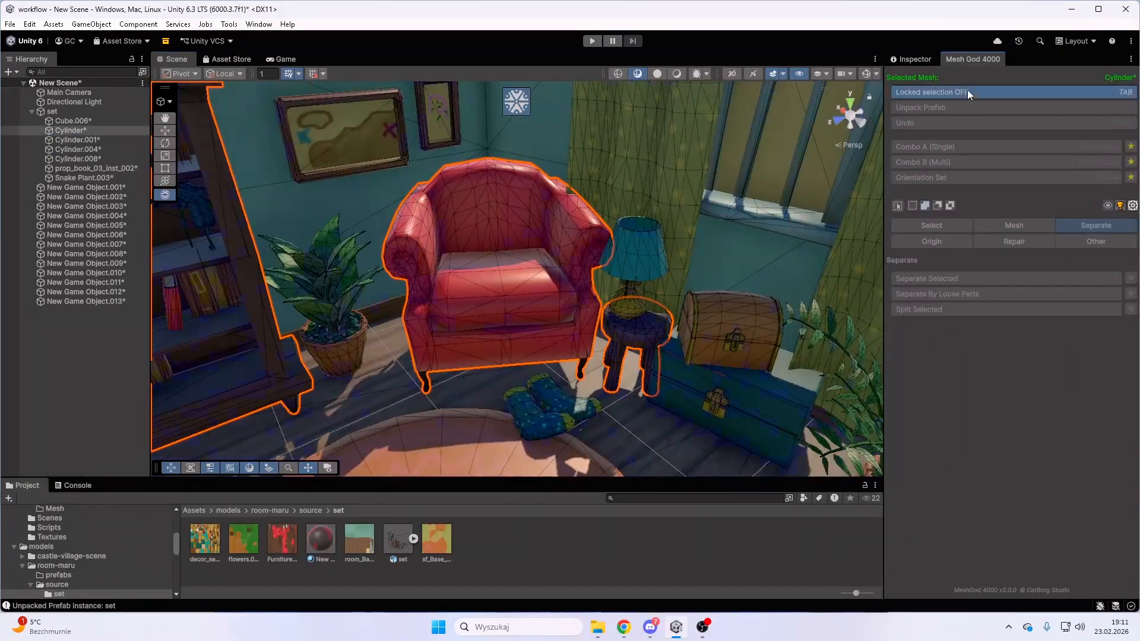
Select all linked faces of the armchair's upholstered body and cushions.
right_drag(606, 207, 583, 261)
key(a)
key(s)
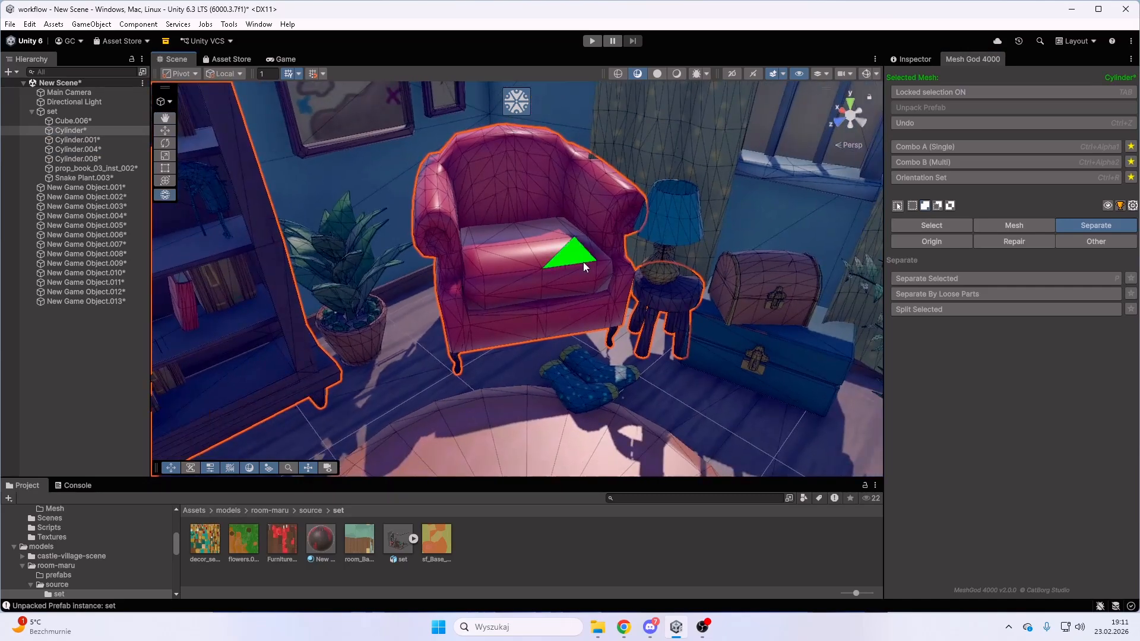
key(l)
key(l)
key(l)
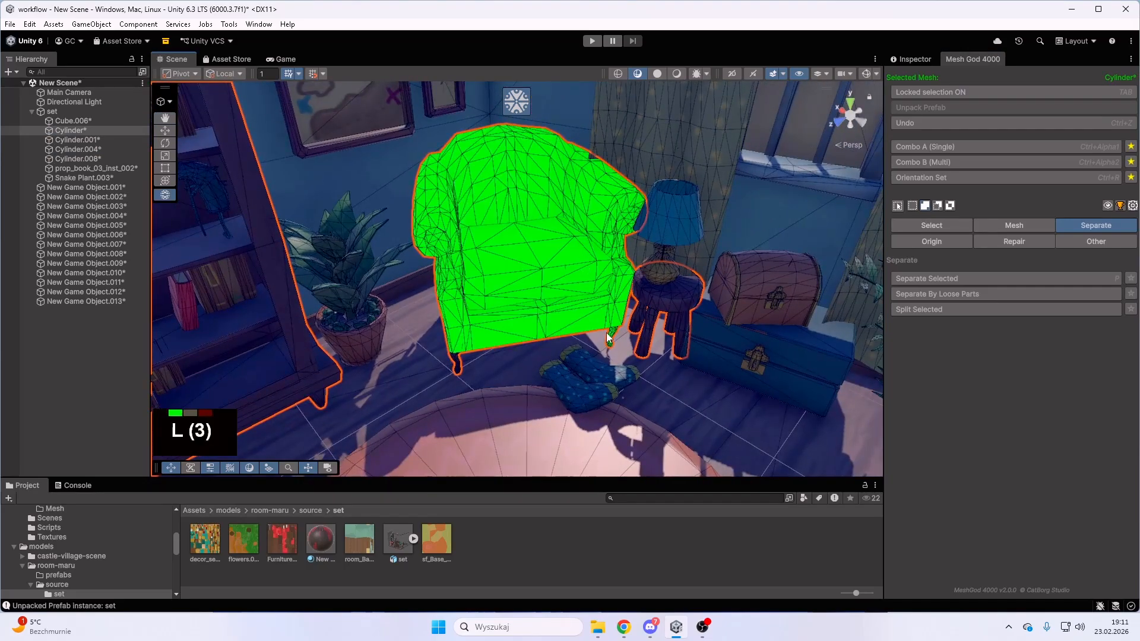
Add the linked faces of the armchair's legs, including the rear legs beneath the seat, to the face selection.
key(l)
key(w)
right_drag(509, 358, 599, 212)
key(s)
key(s)
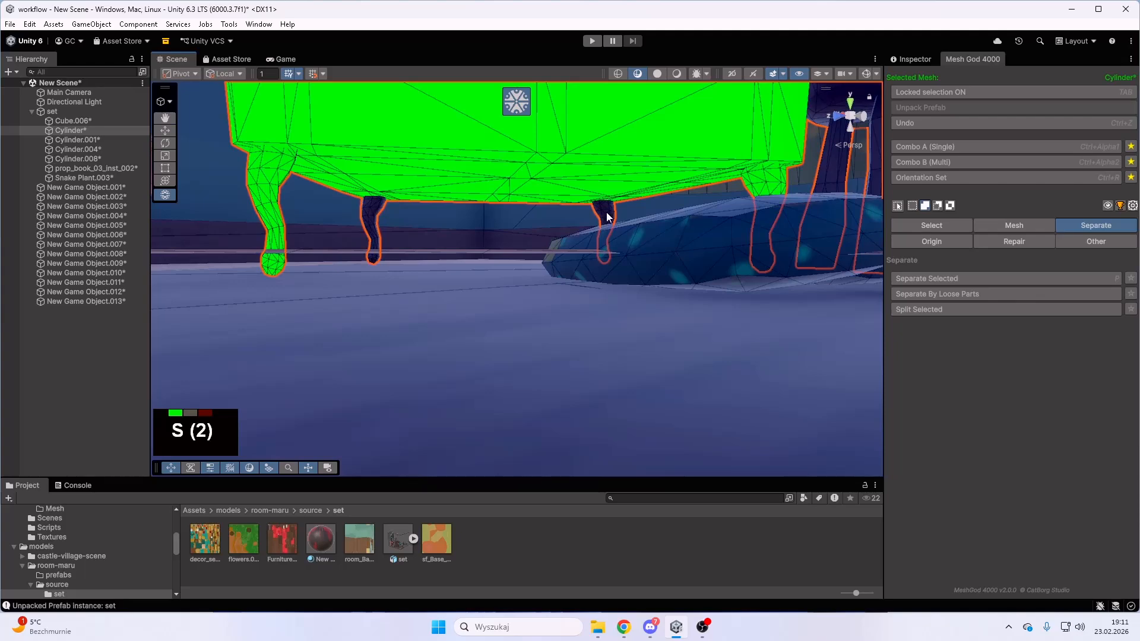
key(l)
key(l)
Separate the selected armchair faces into their own object, turn off the locked selection and select the new armchair object.
key(s)
right_drag(491, 178, 492, 237)
key(w)
key(s)
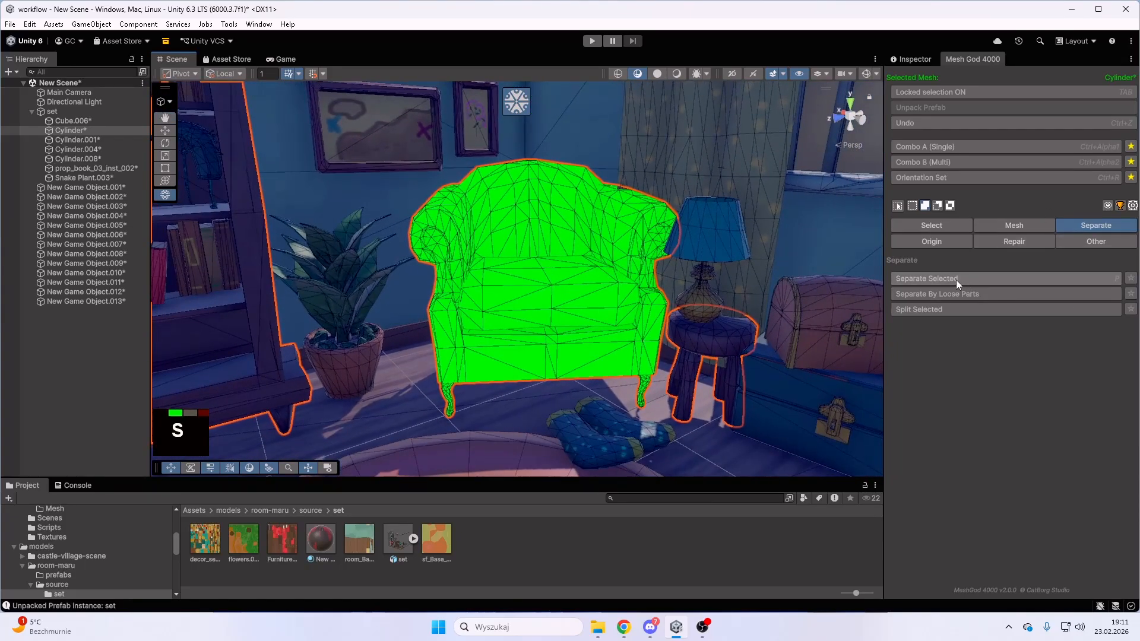
mouse_move(955, 279)
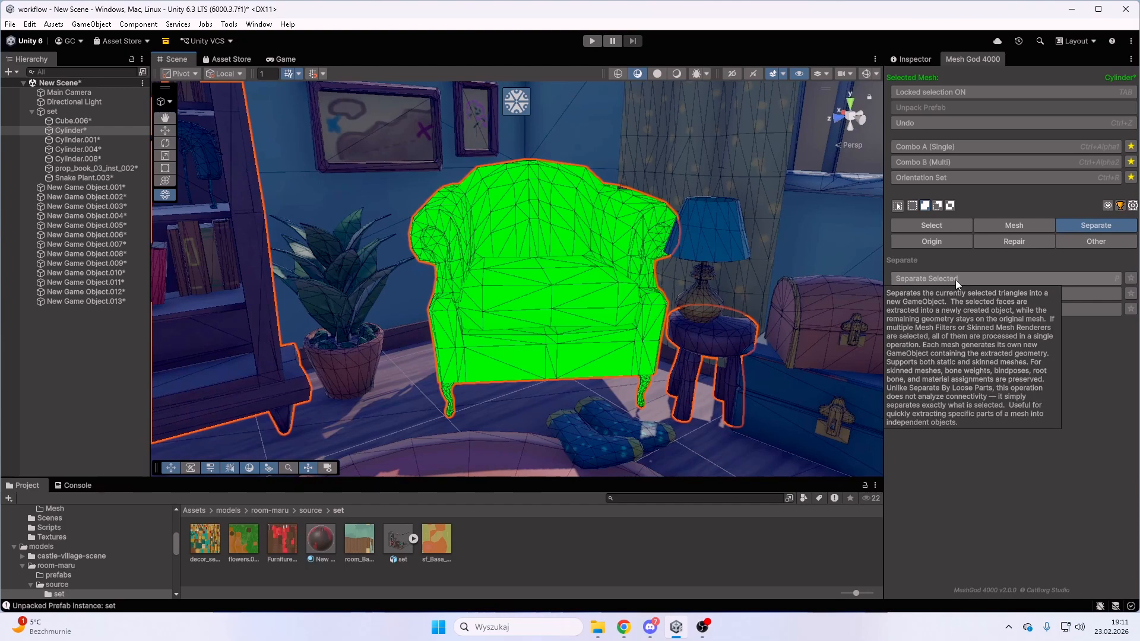
click(955, 279)
click(1005, 92)
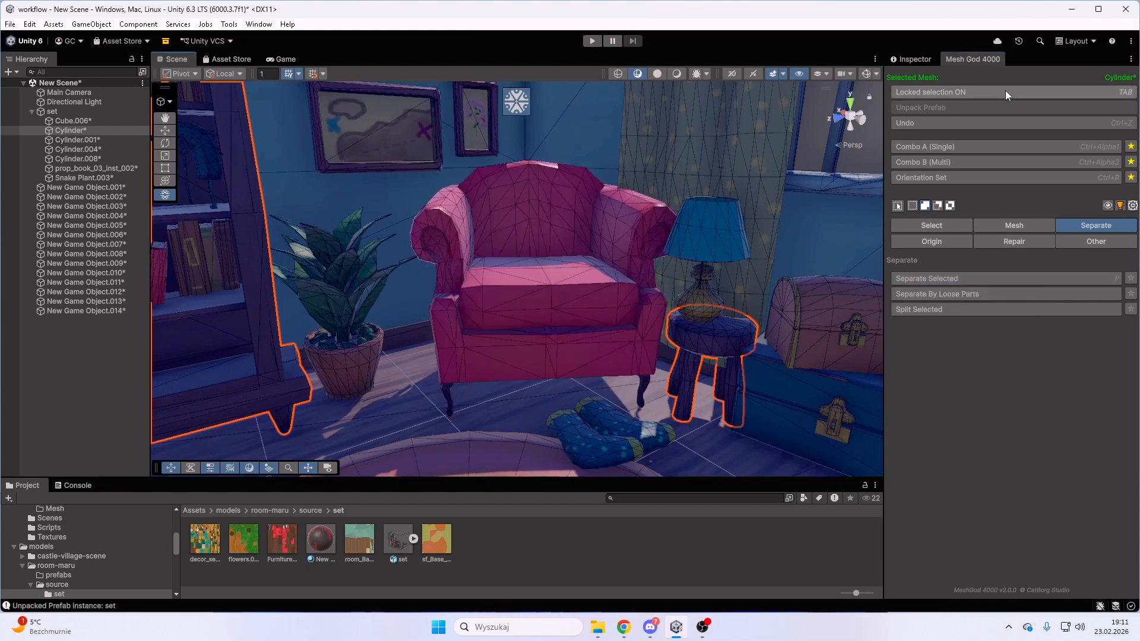
click(578, 272)
key(s)
right_drag(536, 244, 527, 277)
key(s)
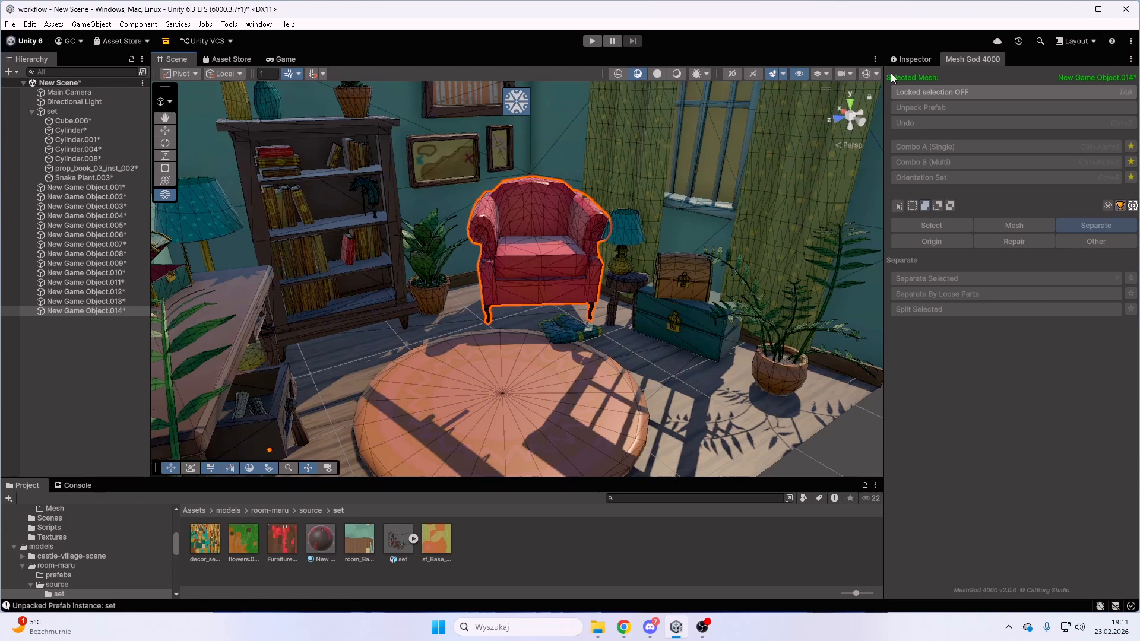
Lock the selection to the separated armchair and turn on Orientation Set to check where its pivot lies.
mouse_move(891, 76)
click(968, 90)
click(1095, 242)
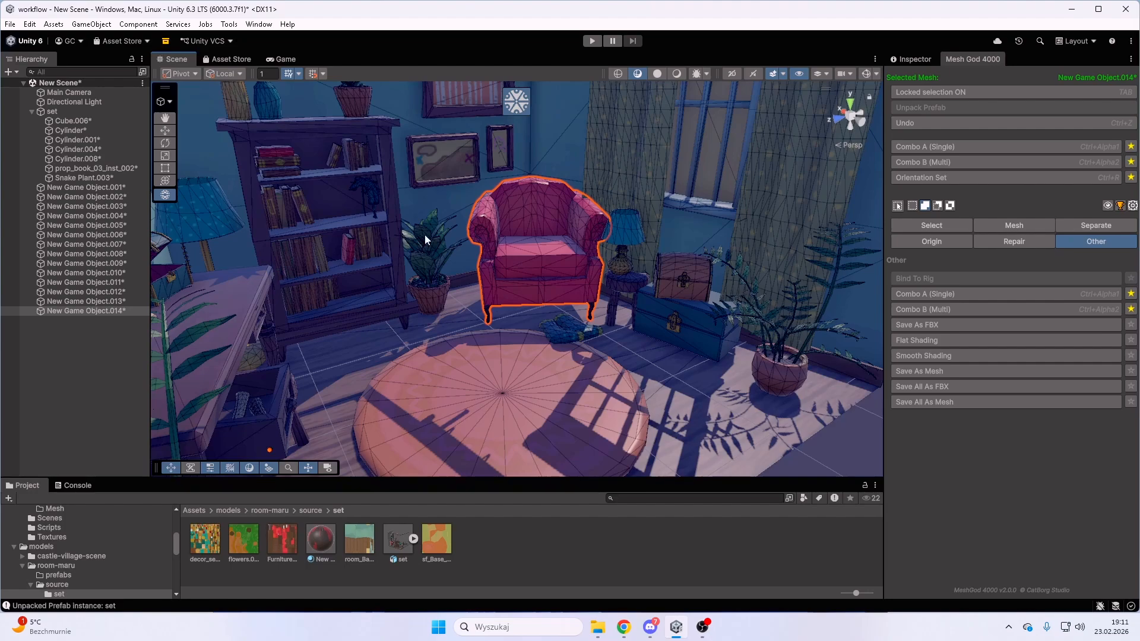
right_drag(467, 303, 336, 336)
key(w)
key(a)
key(s)
key(s)
key(s)
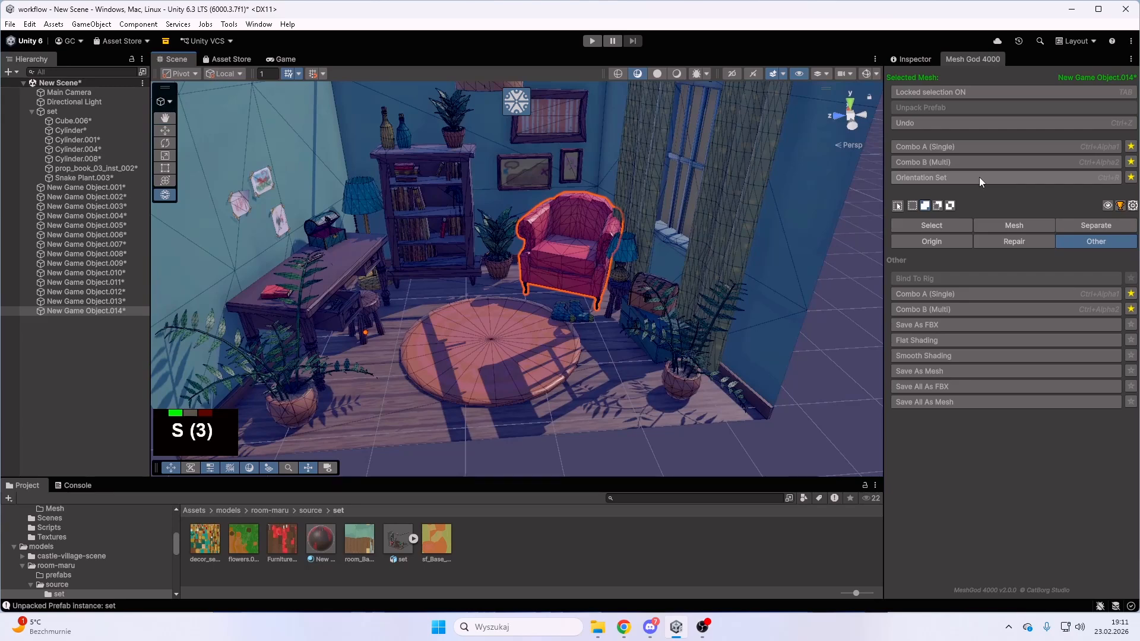
click(1013, 175)
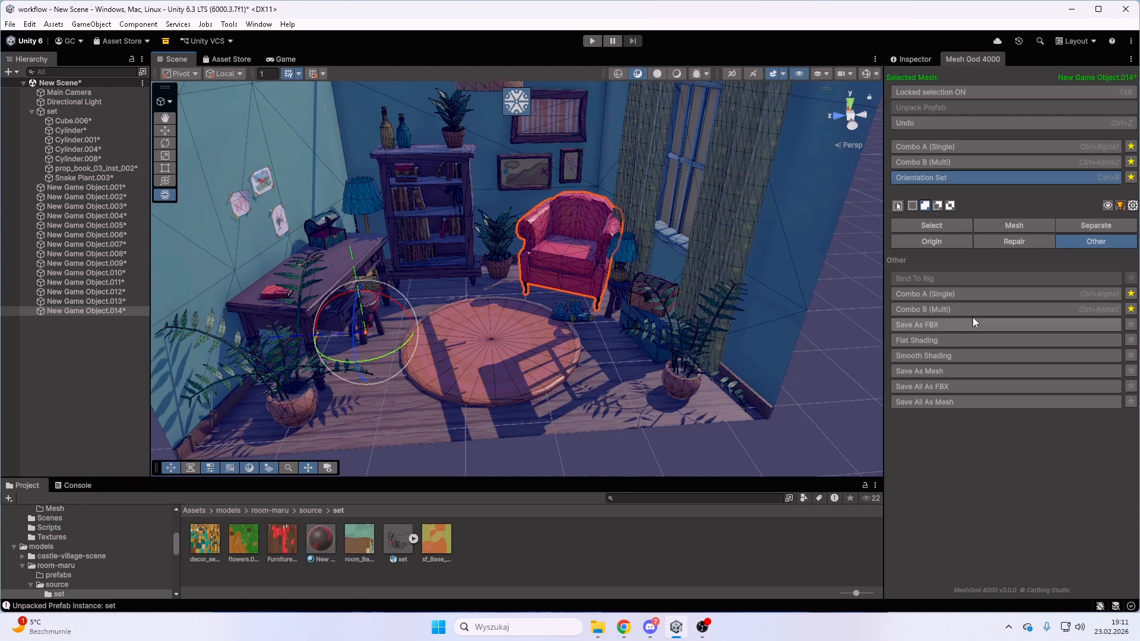
Move the armchair's pivot to its bottom with Pivot Bottom and turn off the locked selection.
click(932, 241)
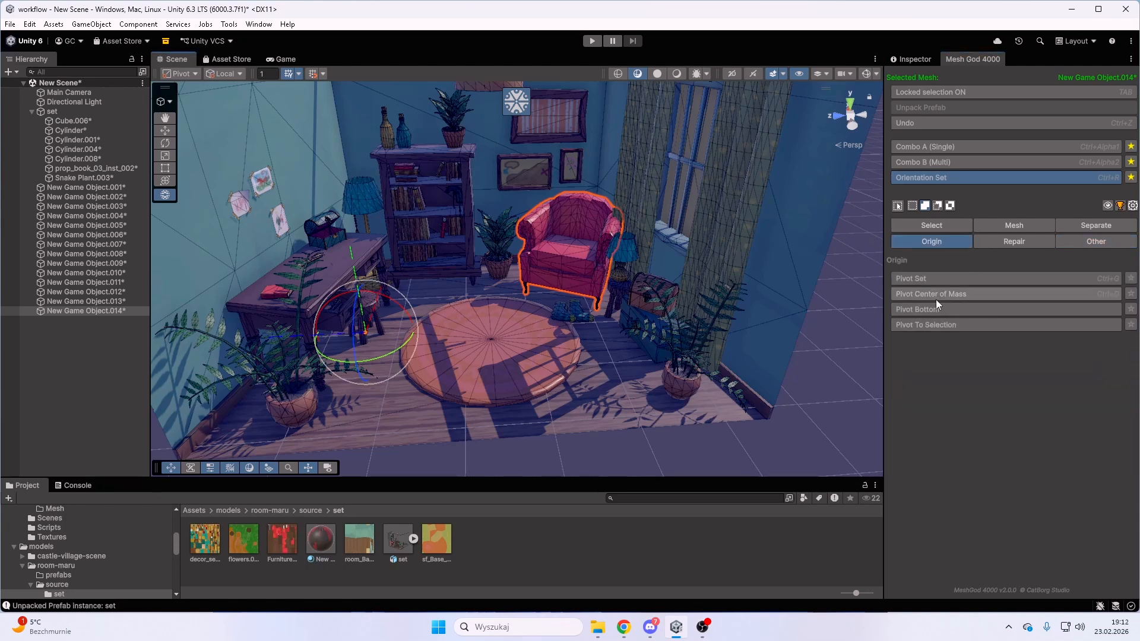
click(917, 309)
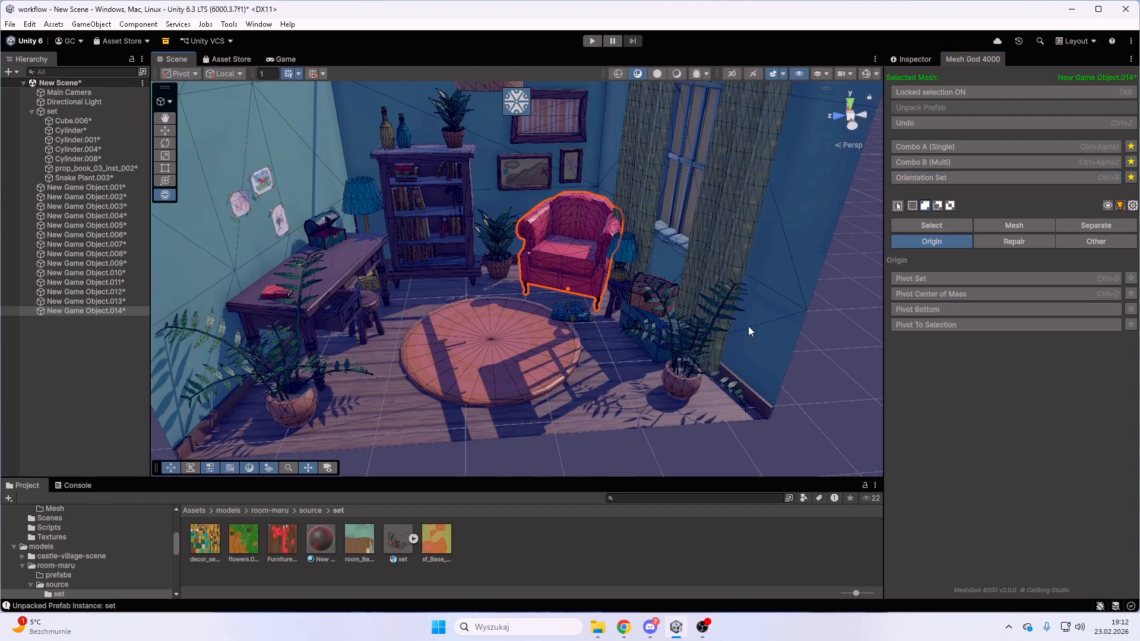
key(w)
right_drag(569, 290, 496, 155)
key(w)
key(s)
key(s)
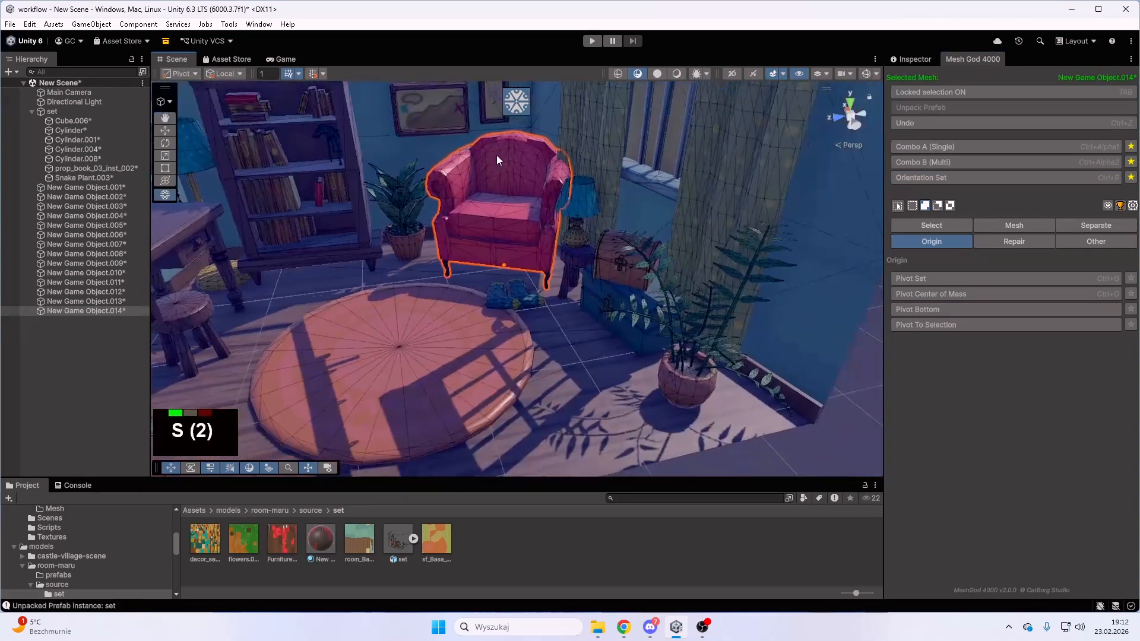
click(1009, 94)
Select New Game Object.001 through New Game Object.014 and move all their pivots to the bottom with Pivot Bottom.
right_drag(570, 207, 33, 229)
key(s)
click(77, 189)
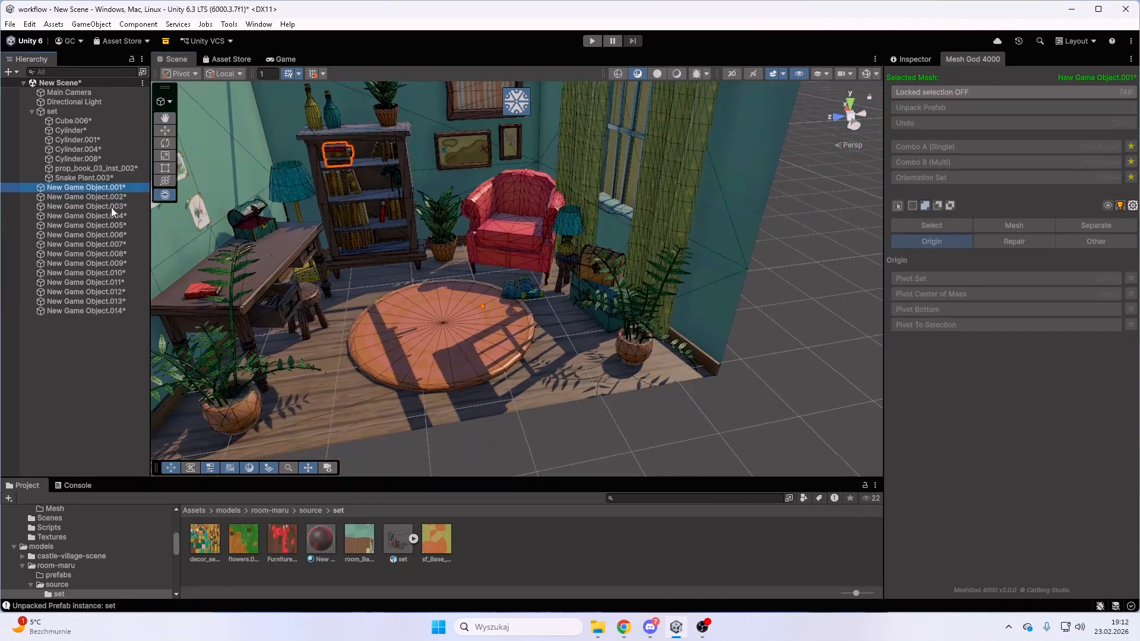
shift+click(104, 311)
key(s)
right_drag(511, 323, 488, 289)
key(w)
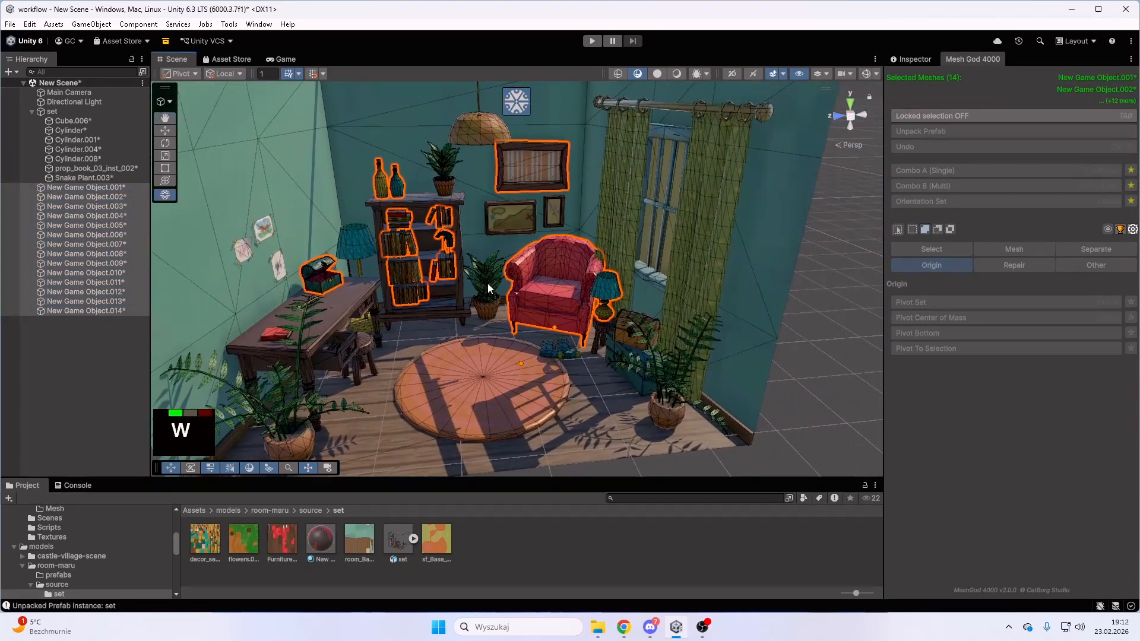
click(966, 115)
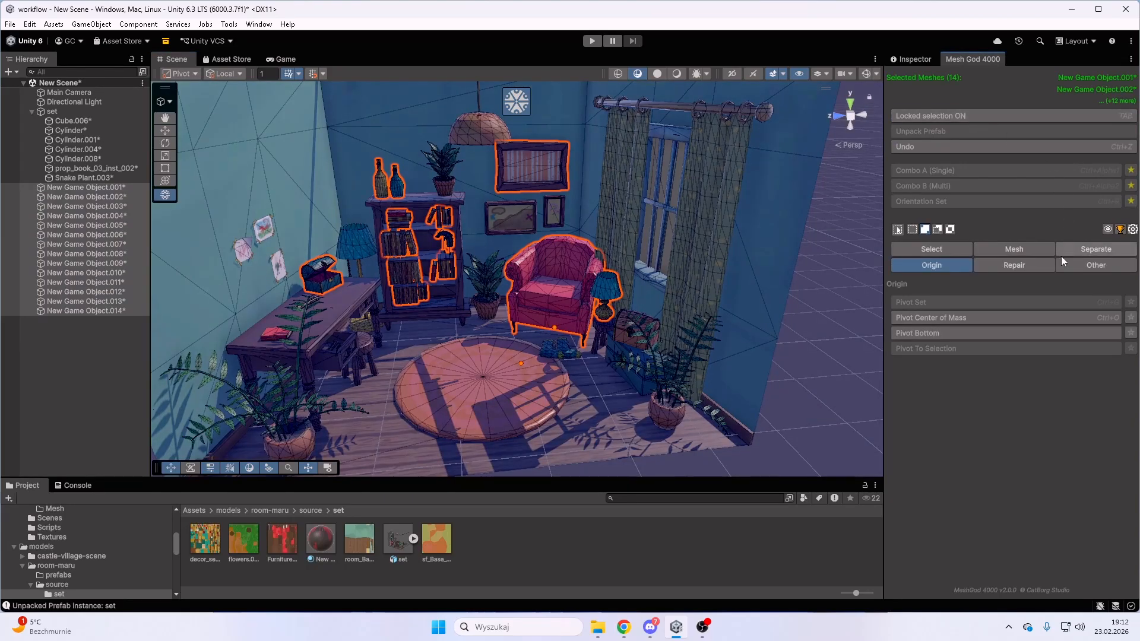
click(917, 333)
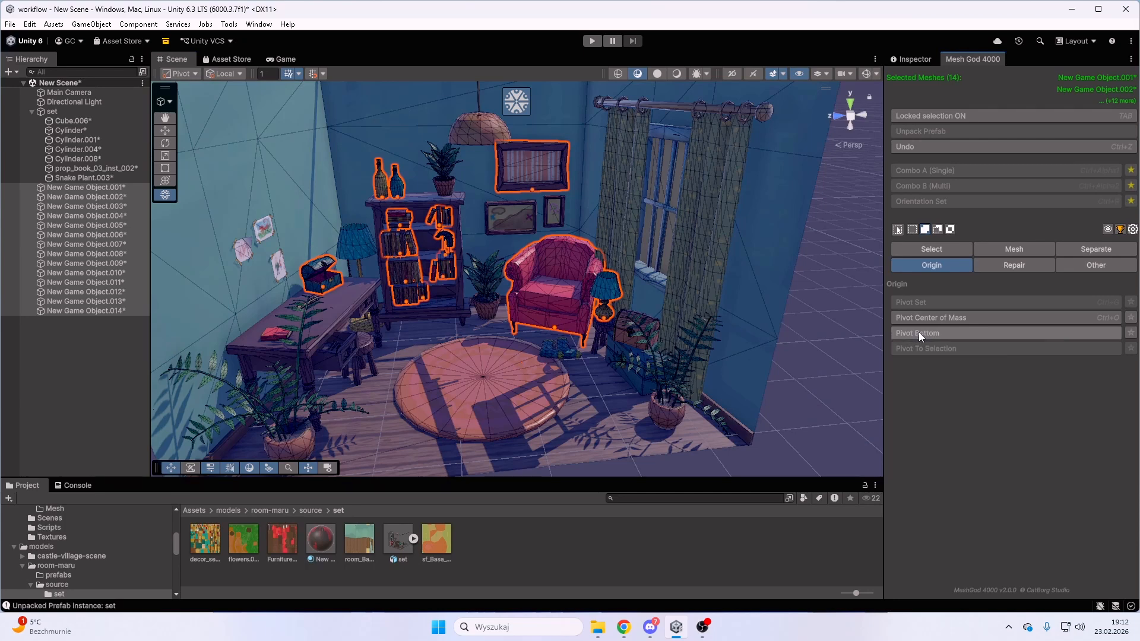
click(973, 115)
Select the framed birch-trunk picture on the wall, lock the selection to it and clear its face selection.
click(533, 168)
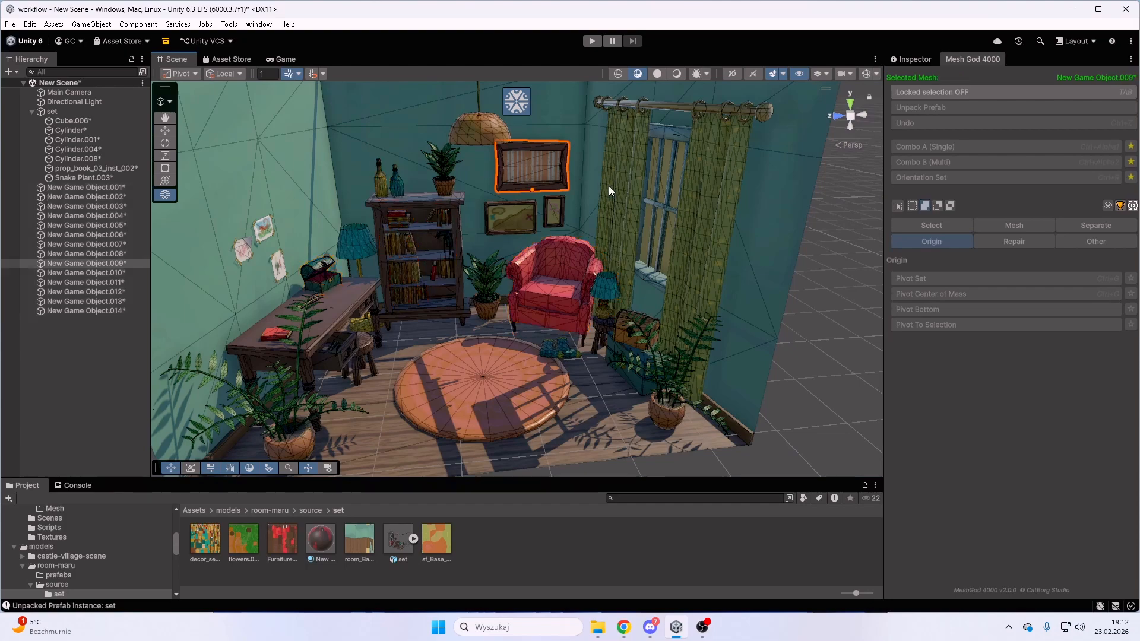
right_drag(608, 188, 567, 143)
key(w)
key(w)
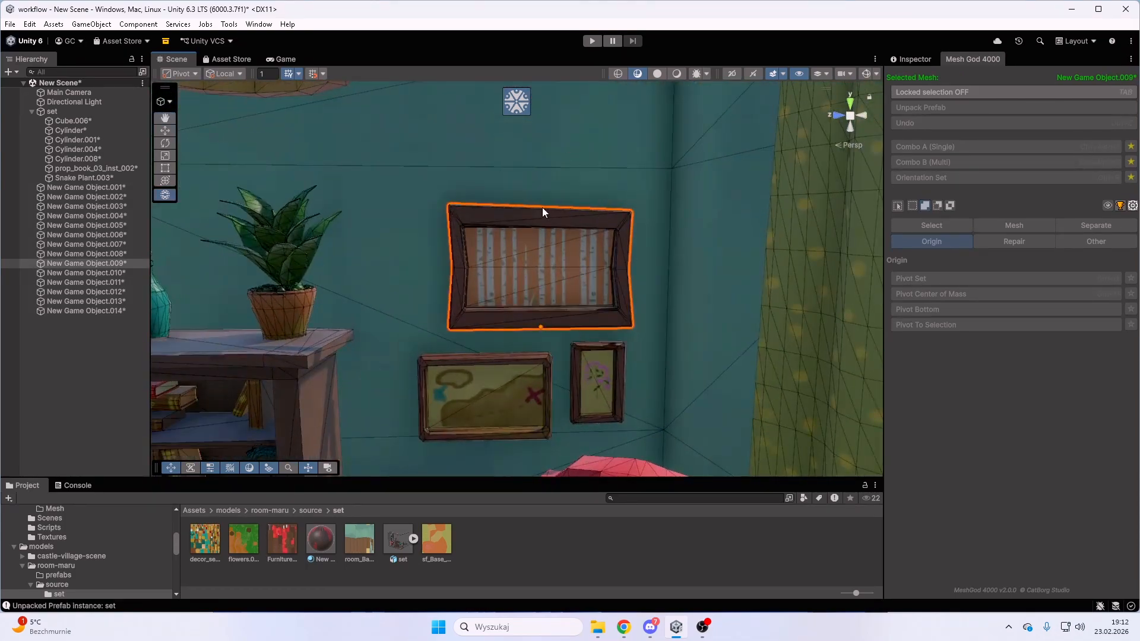
click(924, 90)
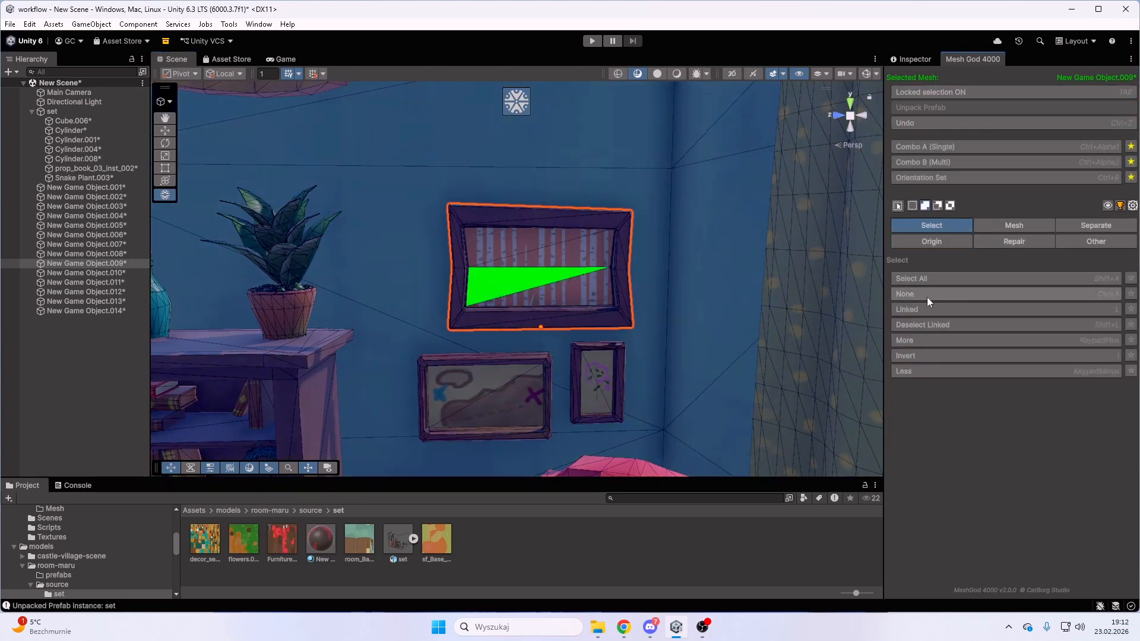
click(925, 294)
Use Pivot Set to move the birch-trunk picture's pivot up to the frame's top edge.
click(941, 241)
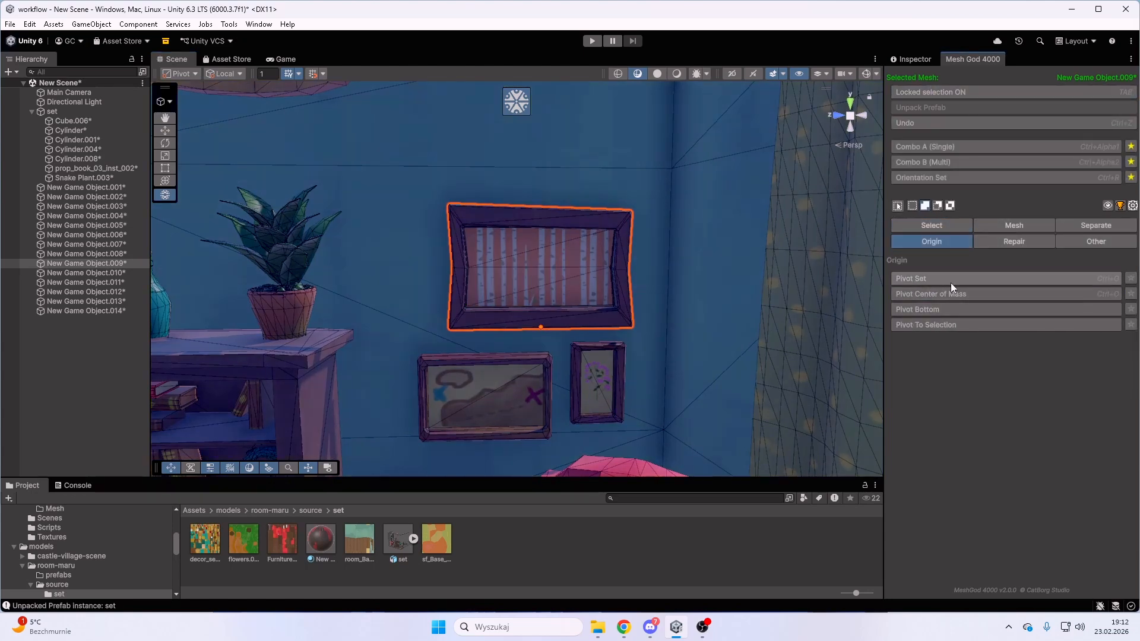
click(924, 279)
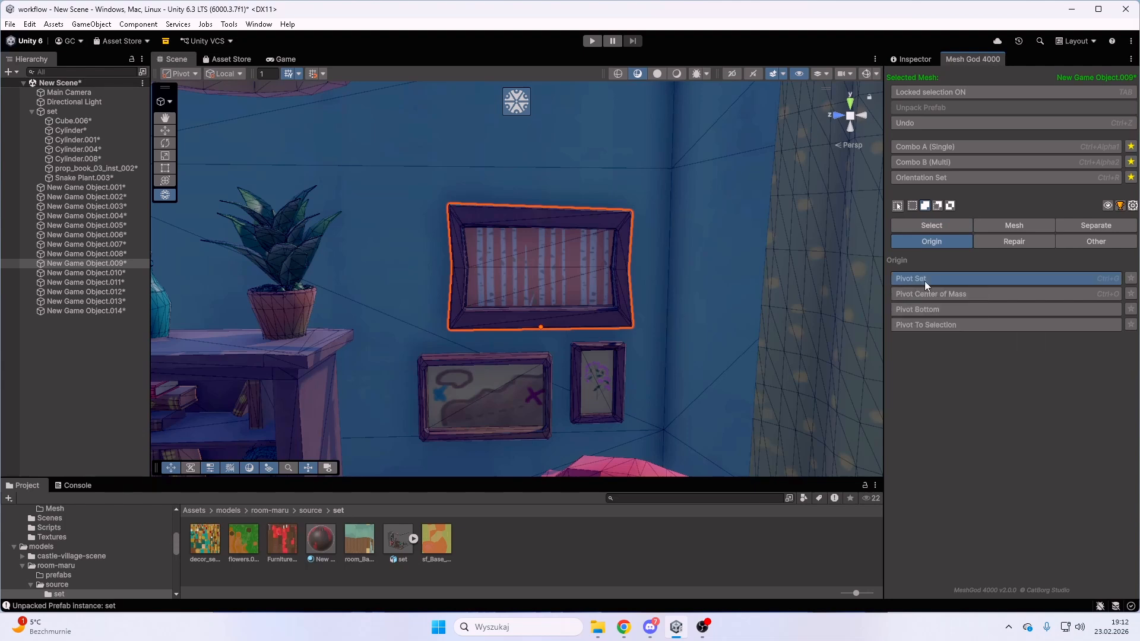
drag(541, 278, 533, 164)
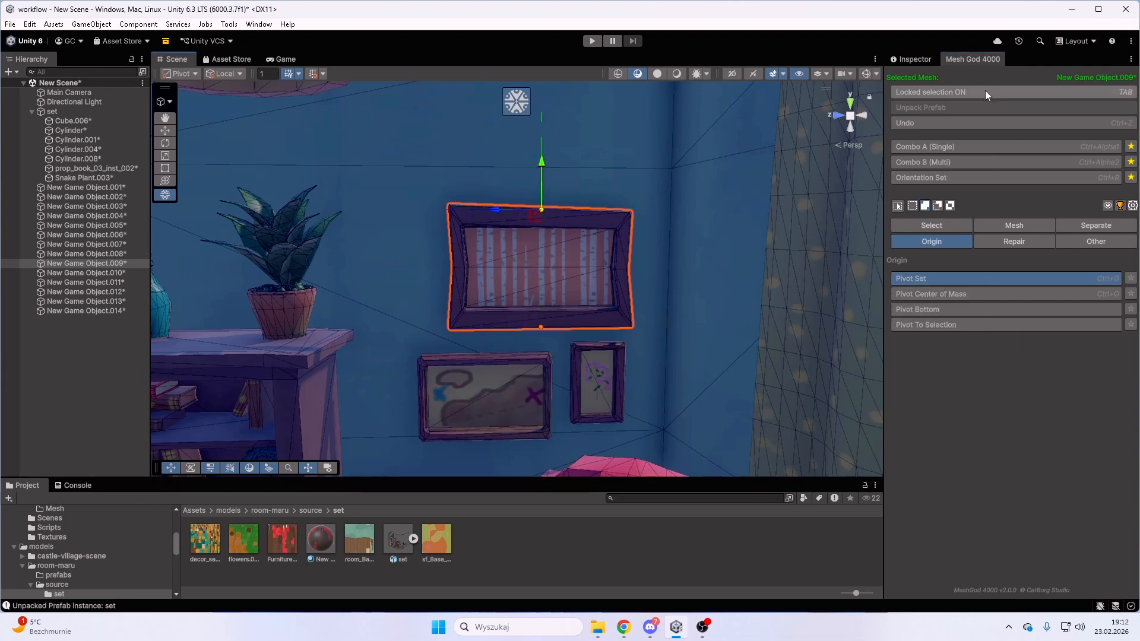
Try rotating the birch-trunk picture around its pivot and undo the rotation.
click(905, 59)
drag(989, 135, 1003, 233)
key(ctrl+z)
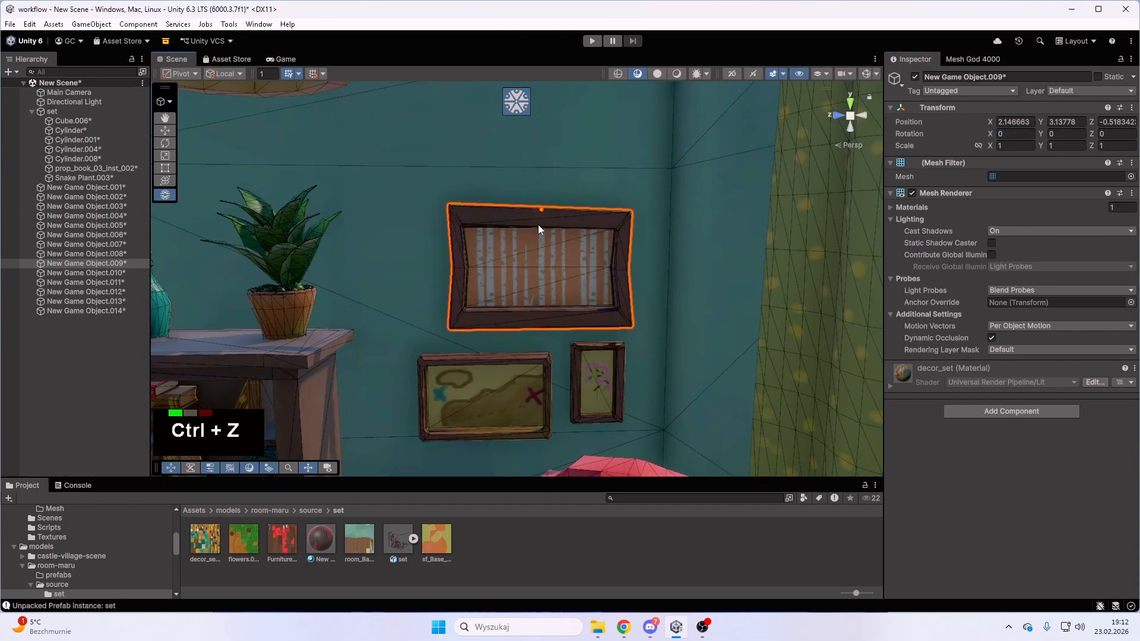
Select the armchair, look it over from several angles and lock the selection to it in Mesh God 4000.
key(a)
right_drag(538, 225, 599, 309)
key(w)
click(571, 295)
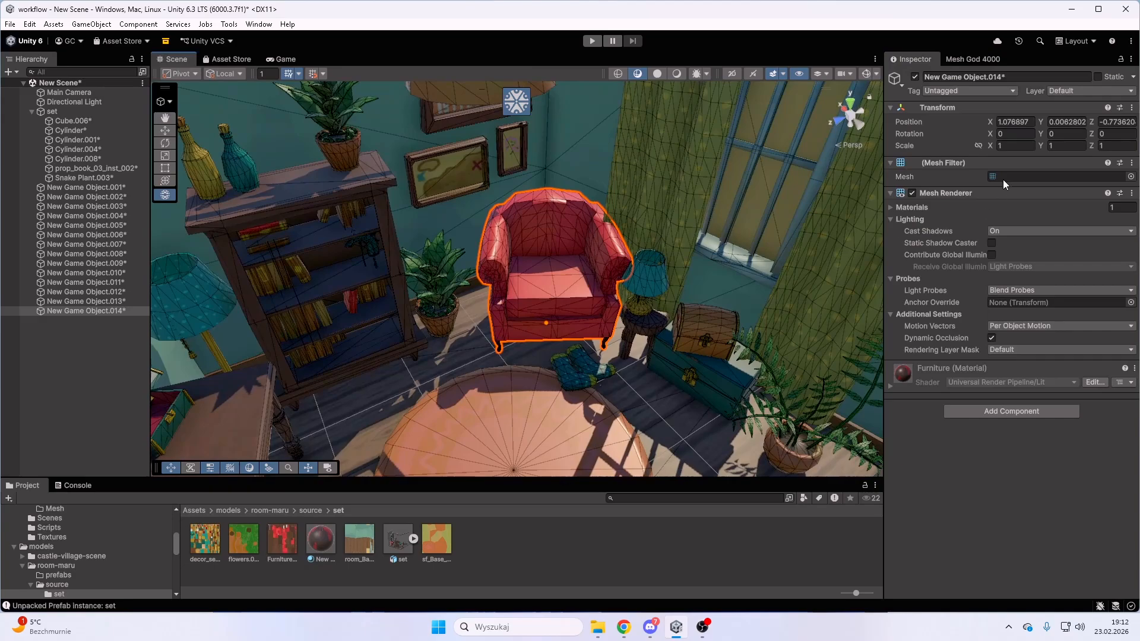
key(d)
key(d)
right_drag(583, 227, 532, 349)
key(a)
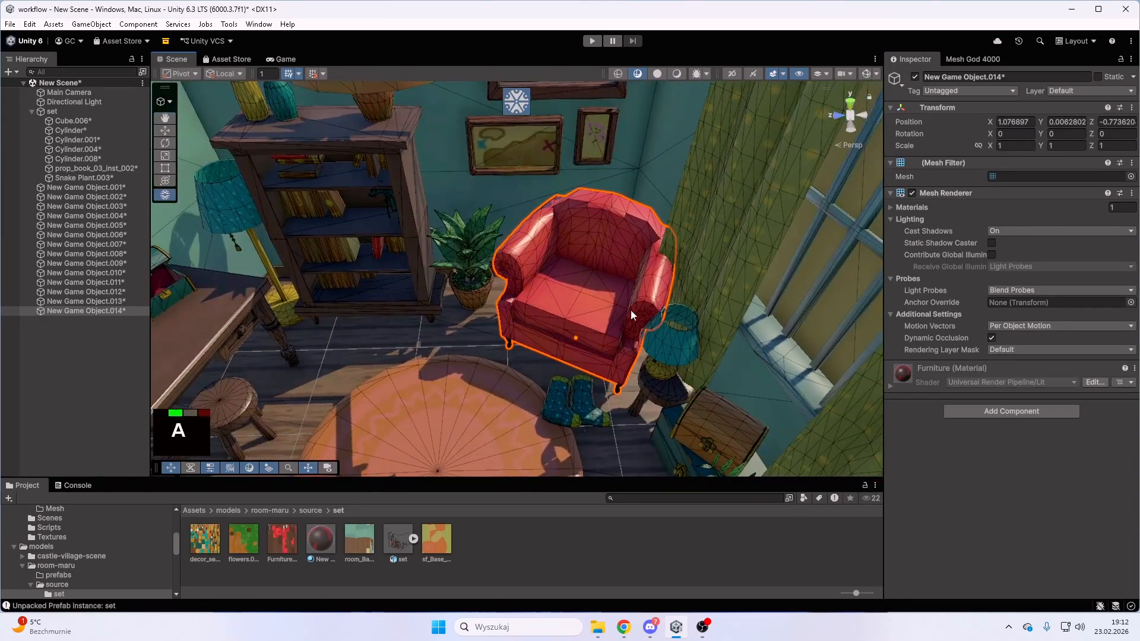
key(a)
mouse_move(631, 311)
right_down()
mouse_move(612, 301)
mouse_move(748, 308)
mouse_move(637, 303)
right_up()
key(a)
key(d)
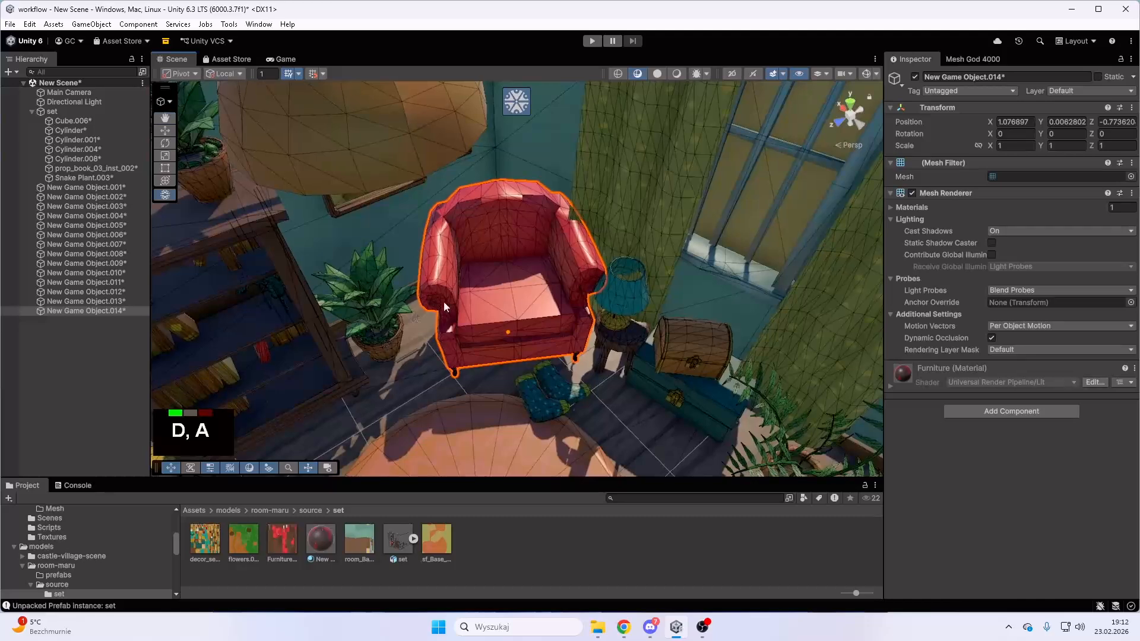
click(983, 59)
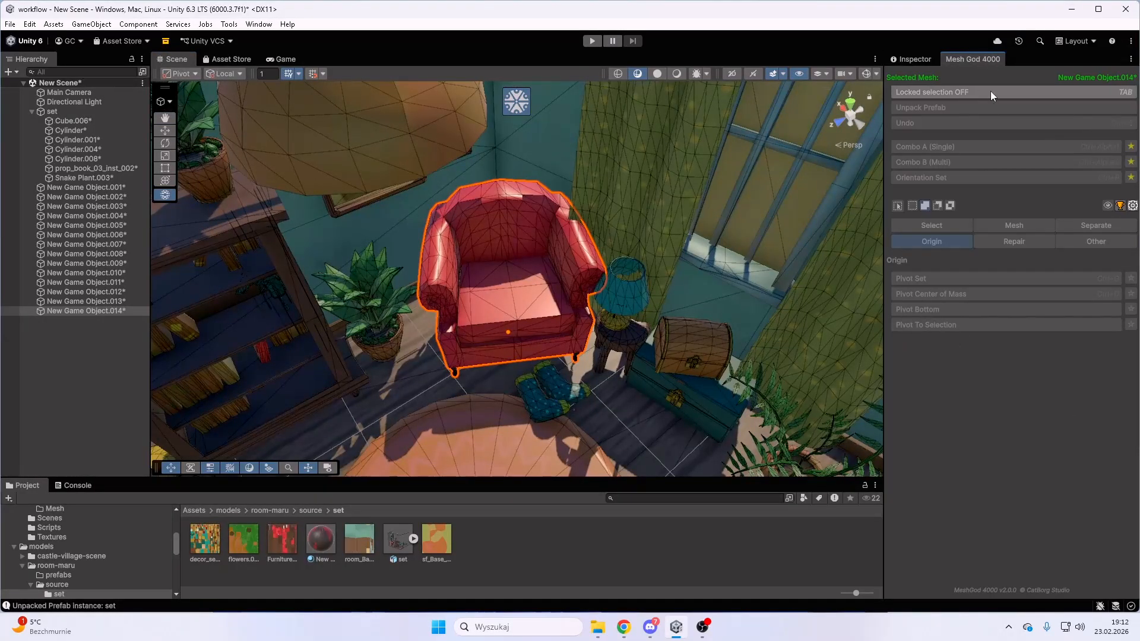
click(975, 91)
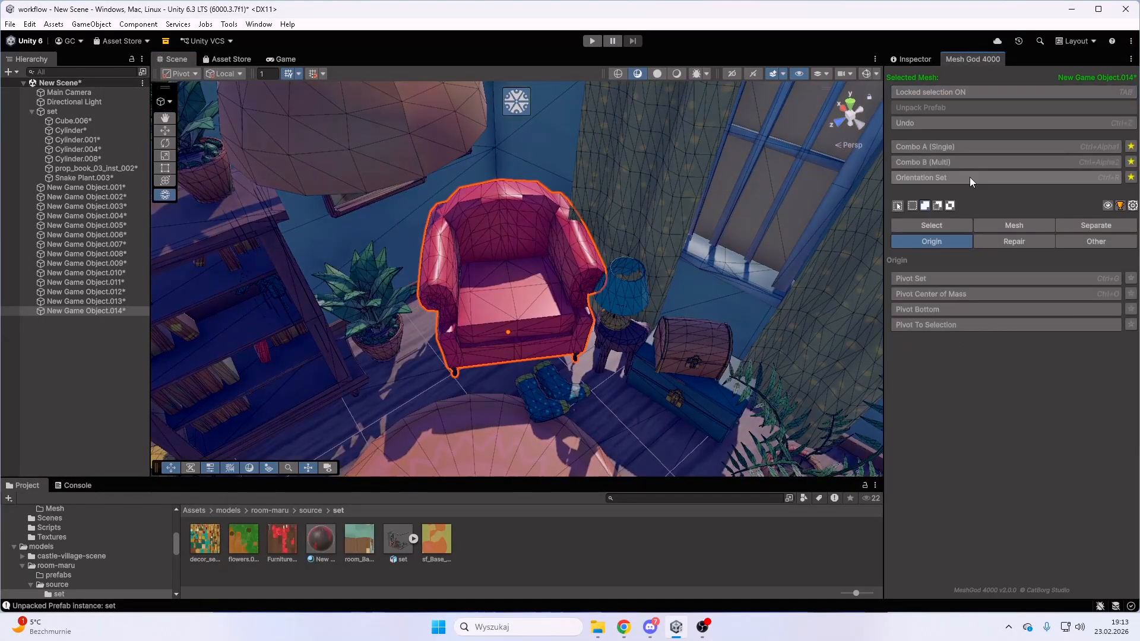
Turn on Orientation Set and rotate the armchair's local axes around the vertical to match the direction it faces.
click(927, 180)
right_drag(546, 320, 558, 314)
key(w)
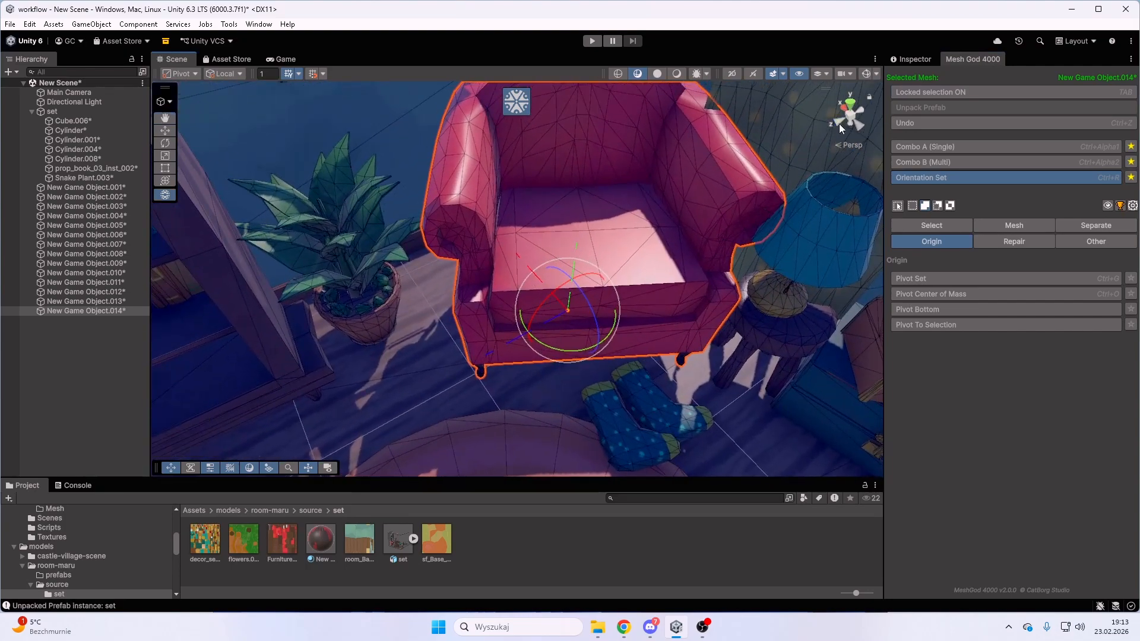
drag(547, 338, 628, 354)
key(w)
right_drag(628, 354, 589, 347)
key(s)
key(w)
key(s)
key(d)
key(w)
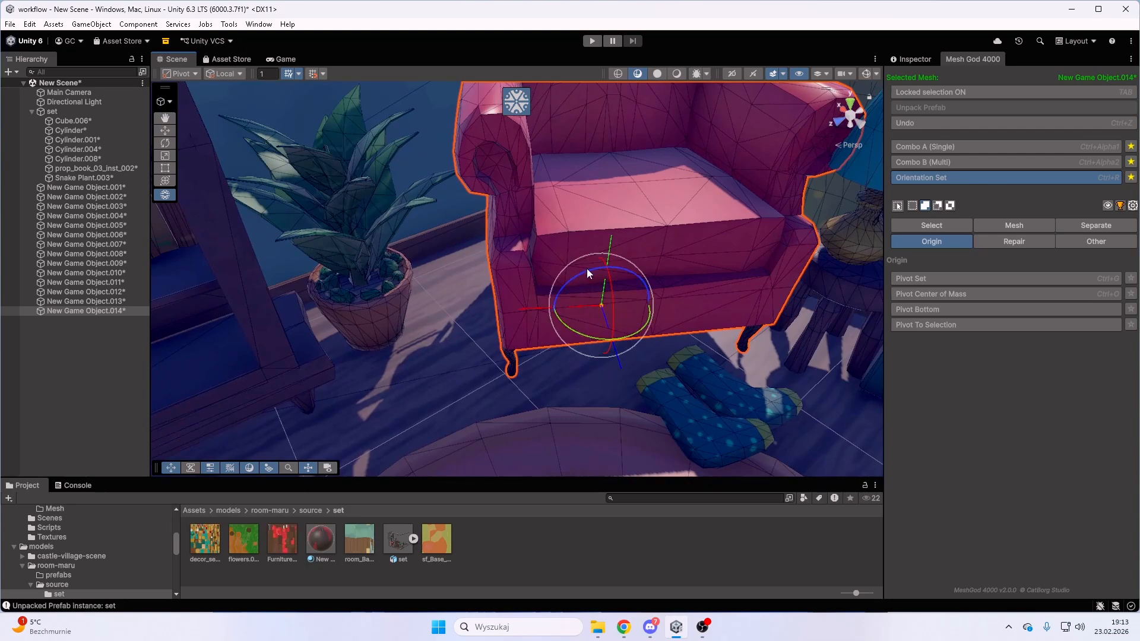
Make a small correction to the armchair's orientation and turn off the locked selection.
drag(587, 269, 588, 276)
right_drag(588, 277, 542, 230)
key(s)
key(w)
click(945, 91)
Select New Game Object.001 through New Game Object.014 and lock the selection to them.
key(s)
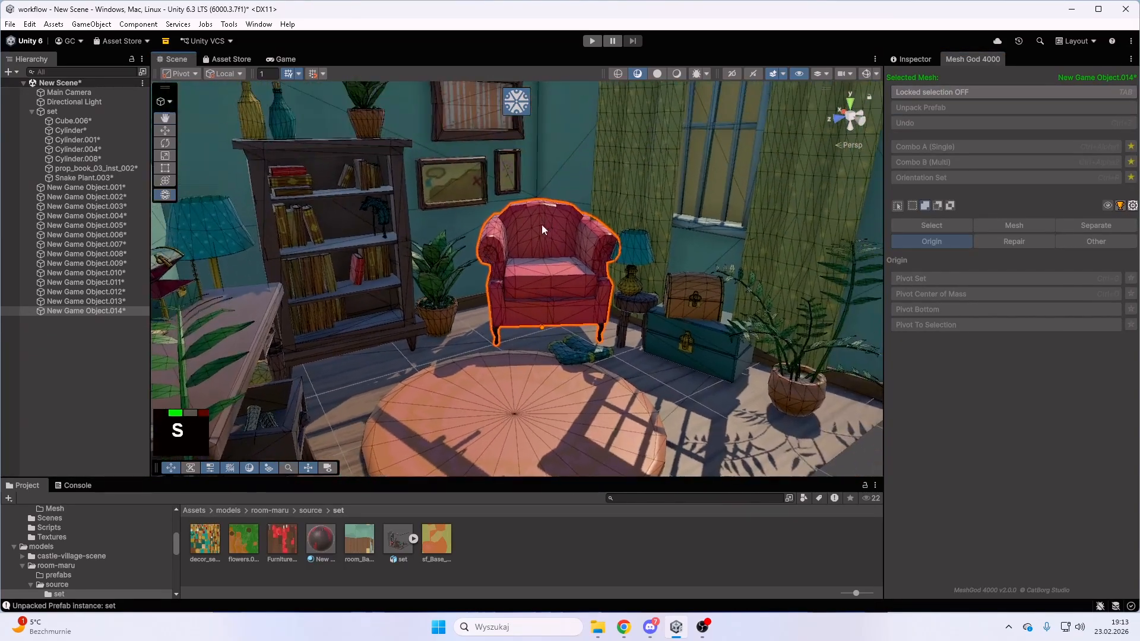
click(100, 188)
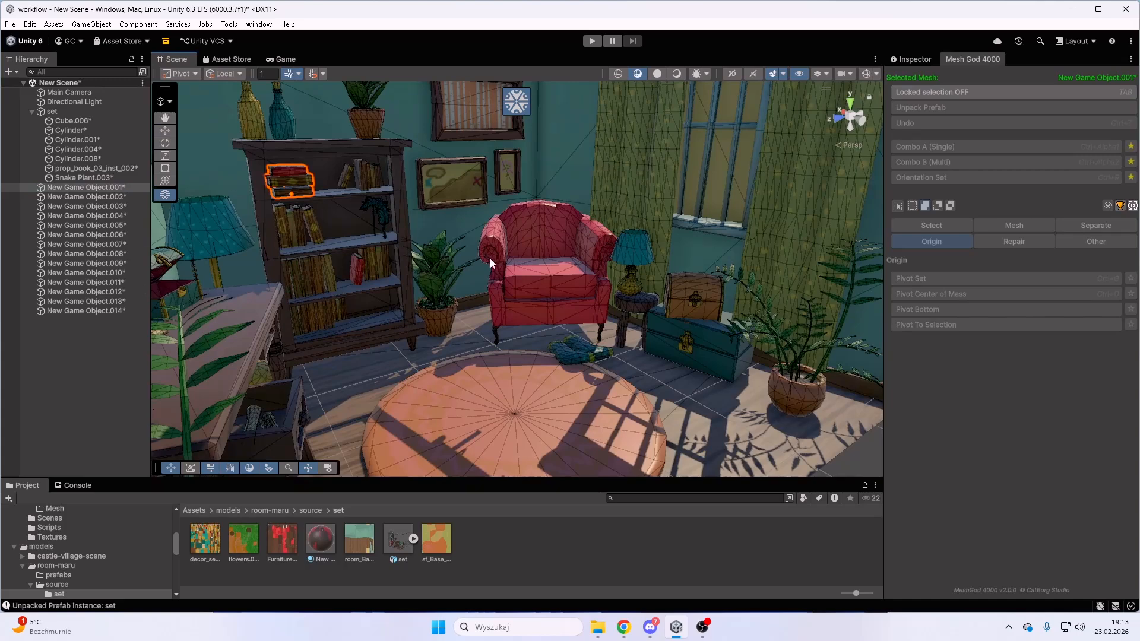
shift+click(116, 311)
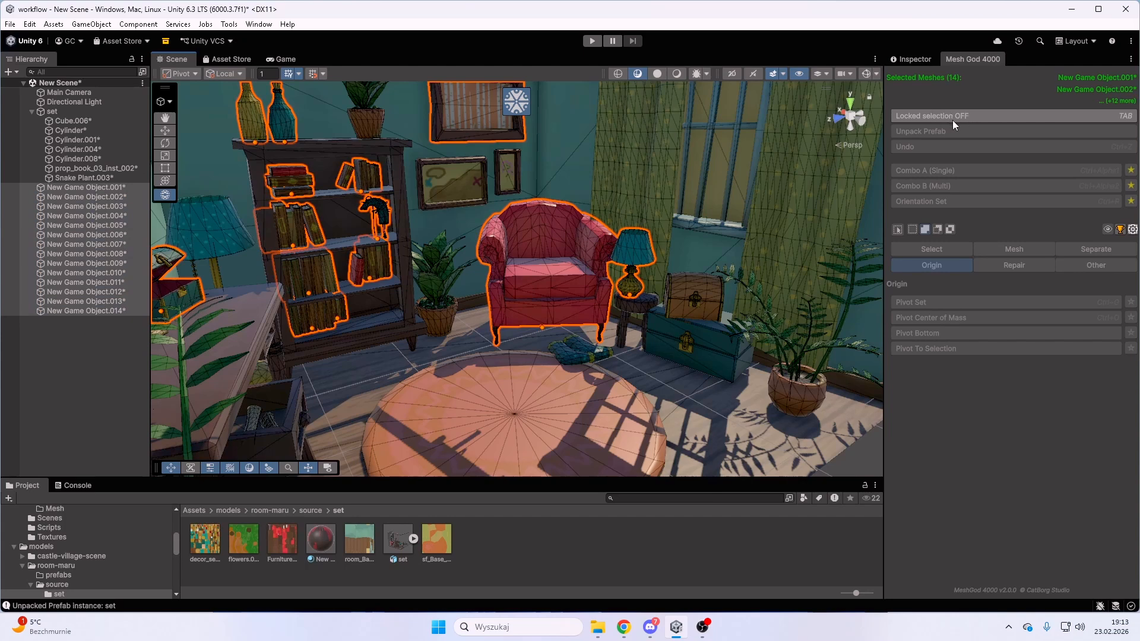
click(968, 119)
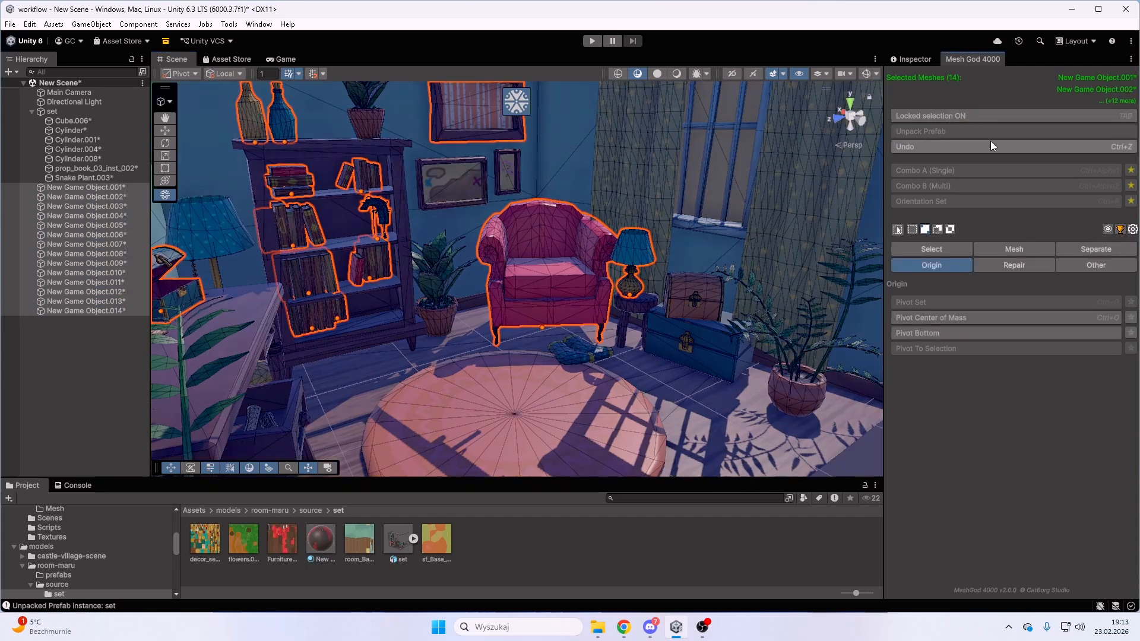
Export the fourteen selected New Game Object meshes as FBX files with Mesh God 4000.
click(1105, 265)
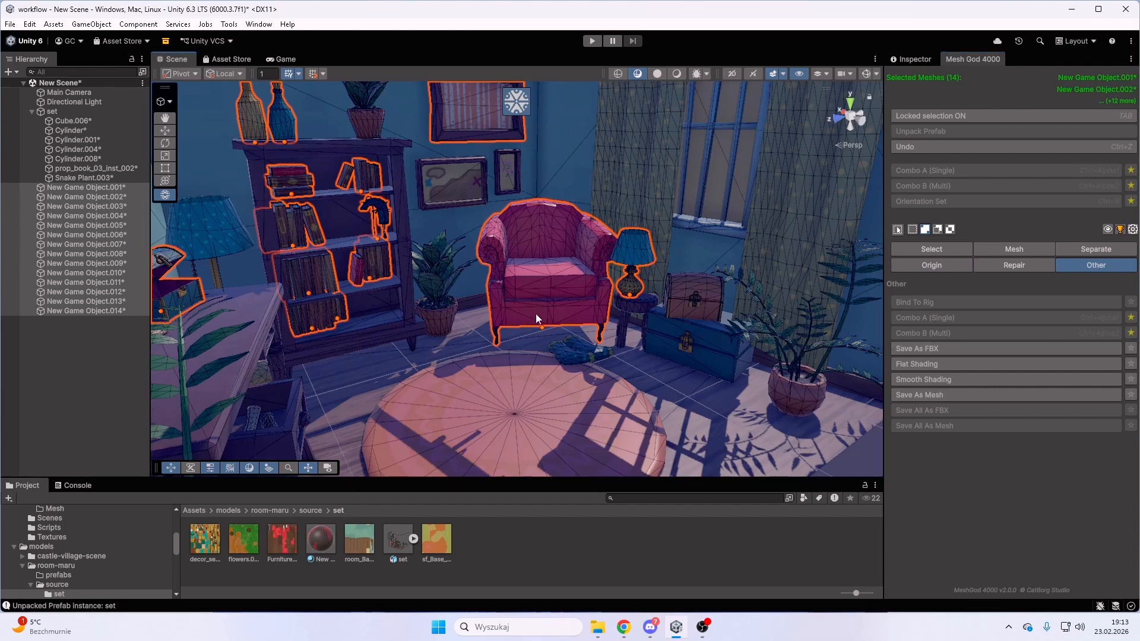
key(s)
right_drag(535, 314, 1041, 328)
click(980, 354)
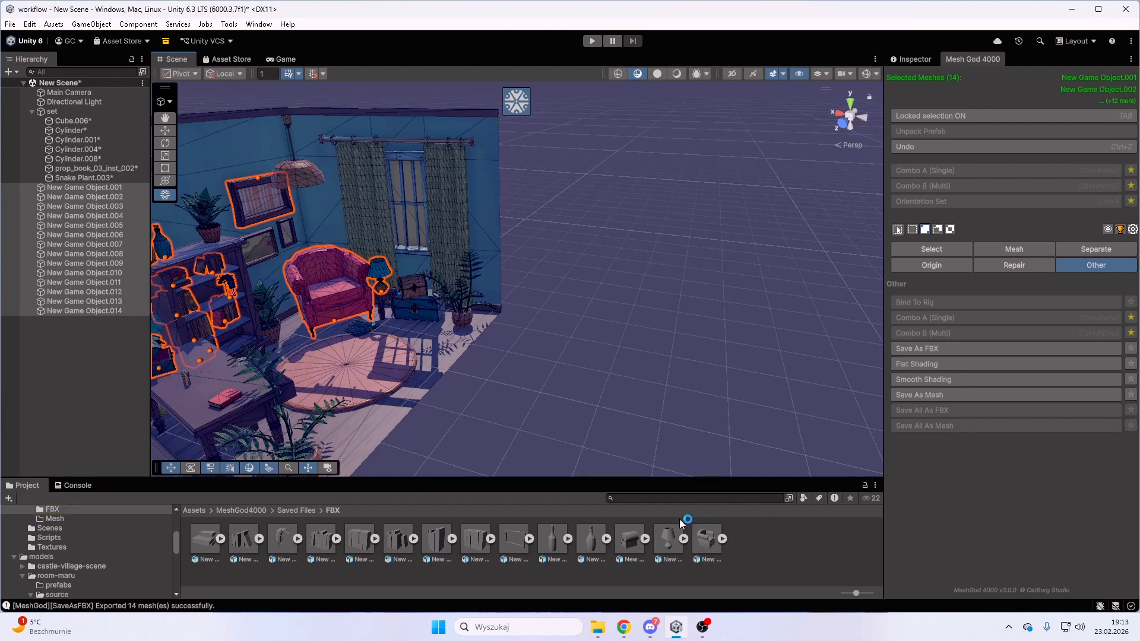
key(d)
key(d)
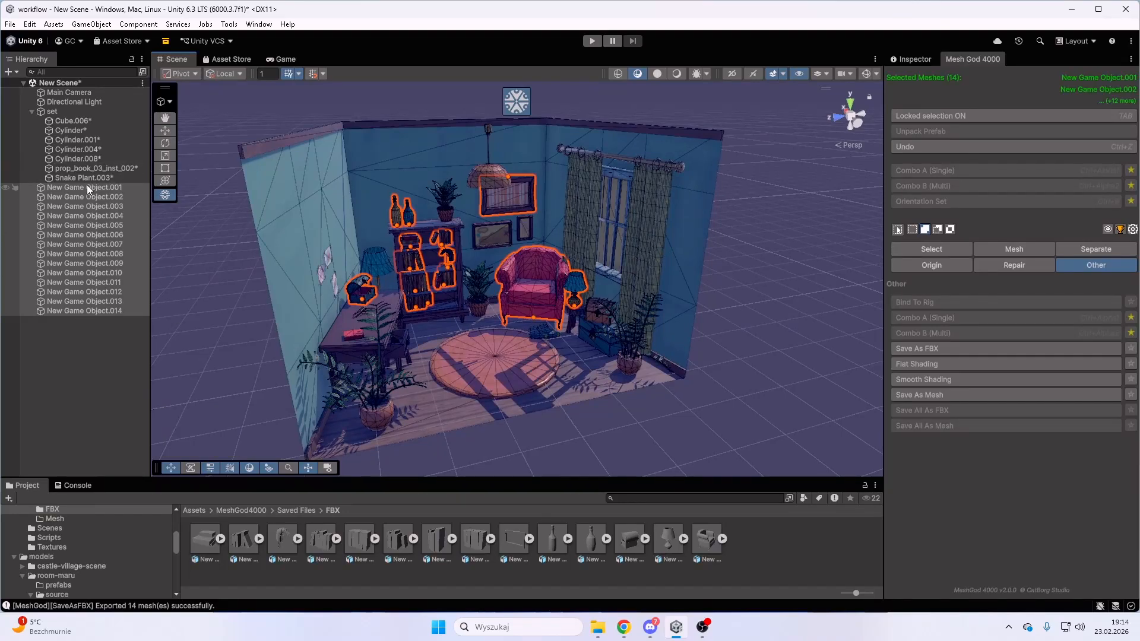
right_drag(505, 228, 563, 249)
key(a)
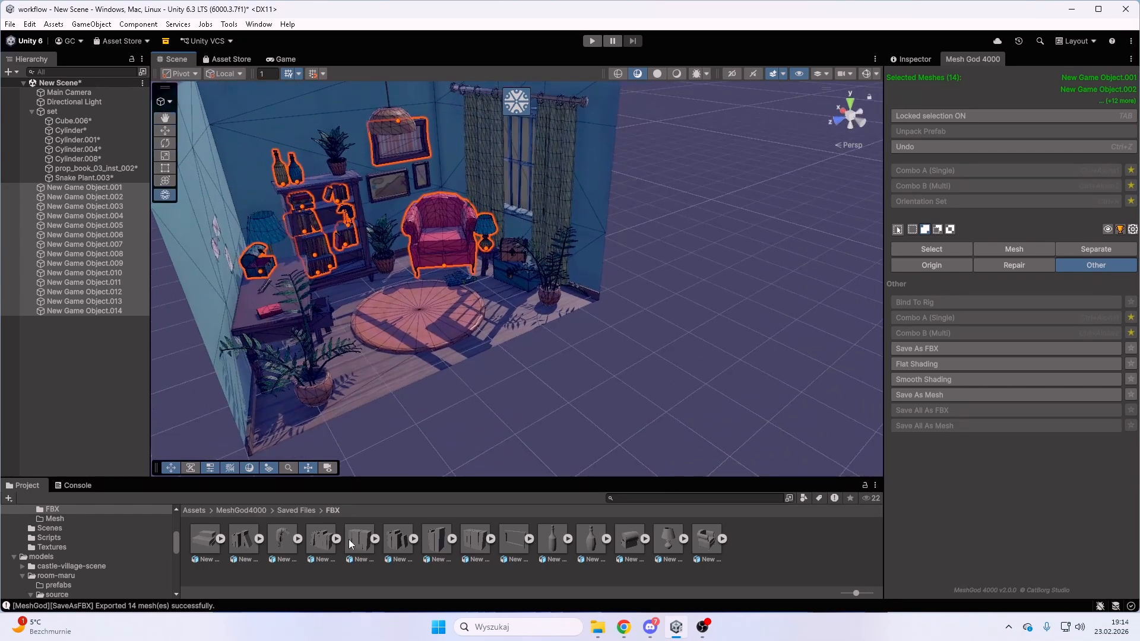
Open the empty prefabs folder of the room-maru model in the project assets.
click(191, 509)
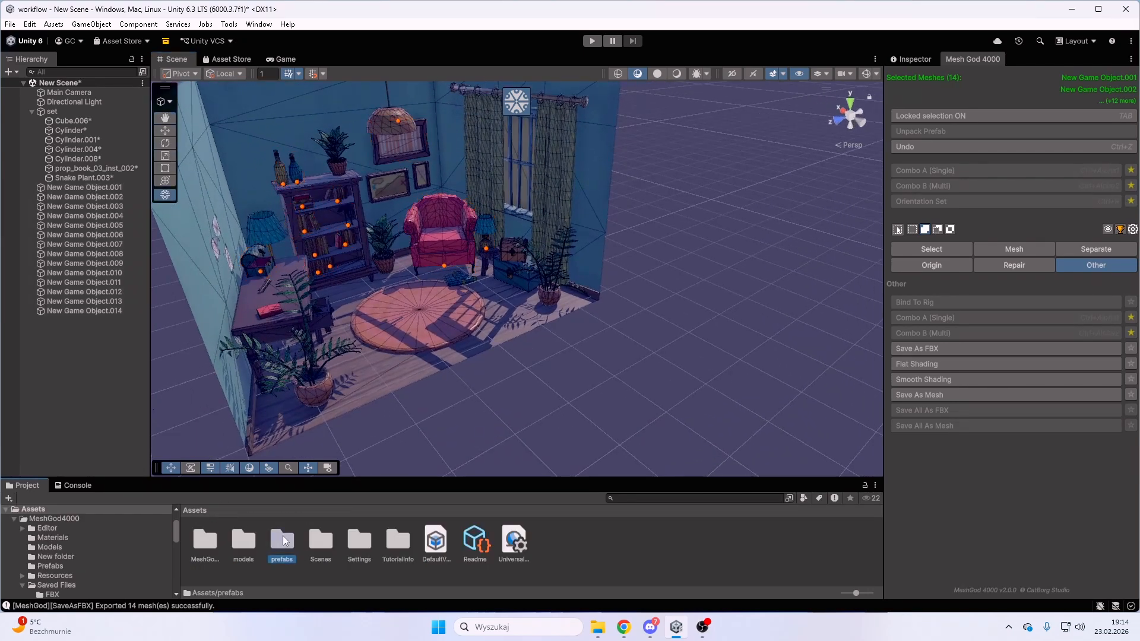
double_click(283, 535)
click(199, 510)
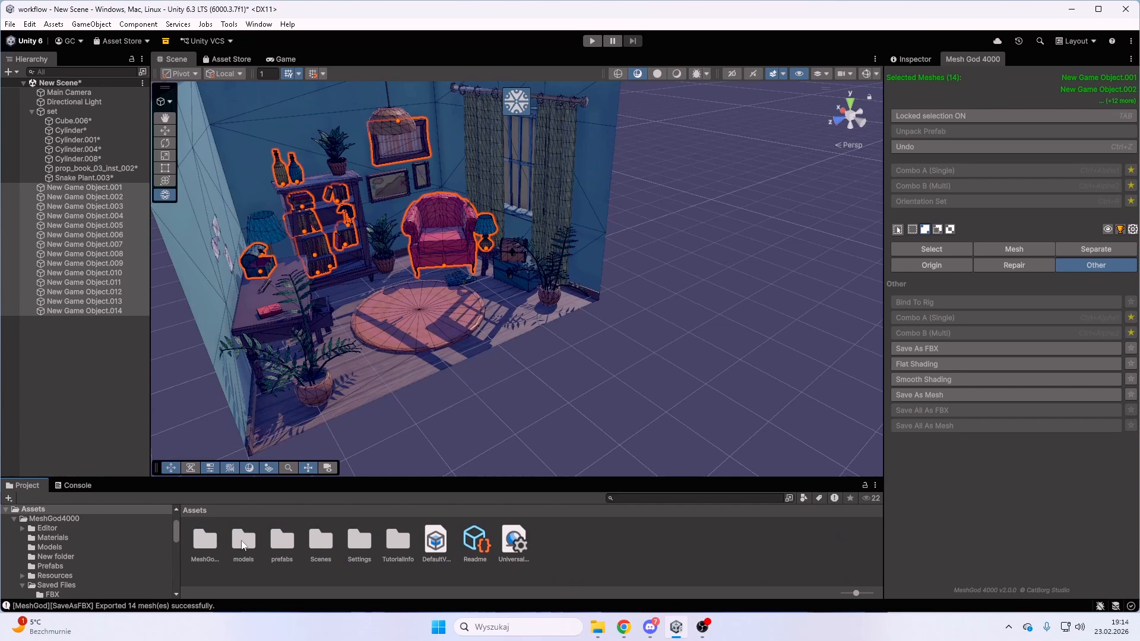
double_click(237, 541)
double_click(244, 540)
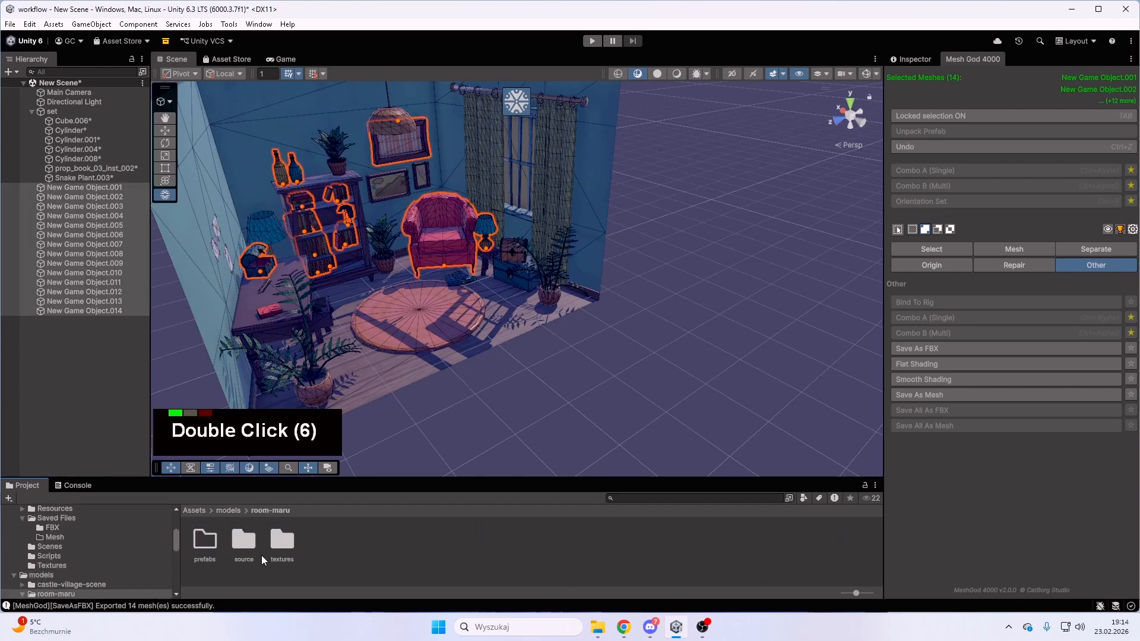
click(201, 546)
double_click(201, 545)
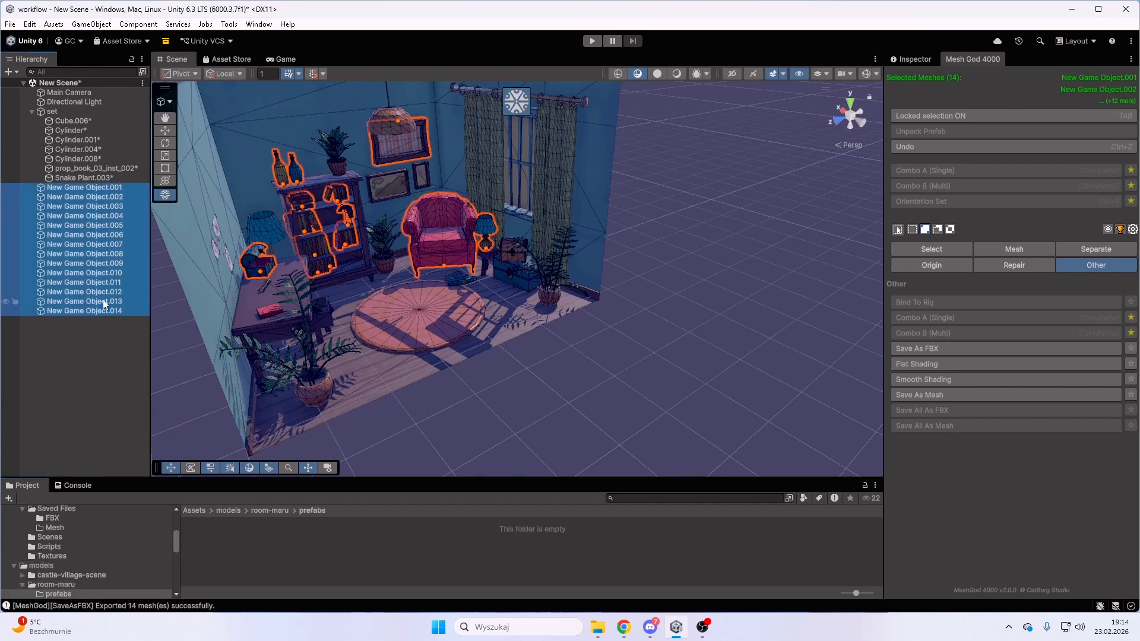
Turn off the locked selection and create prefabs of New Game Object.001 through New Game Object.014 in the room-maru prefabs folder.
click(509, 101)
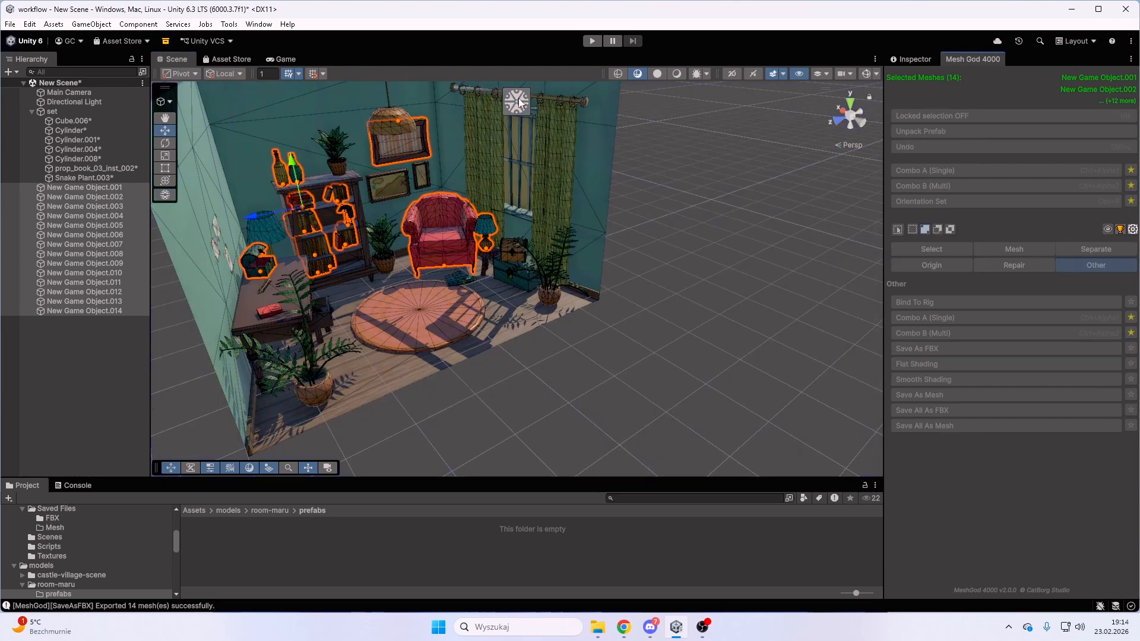
click(526, 104)
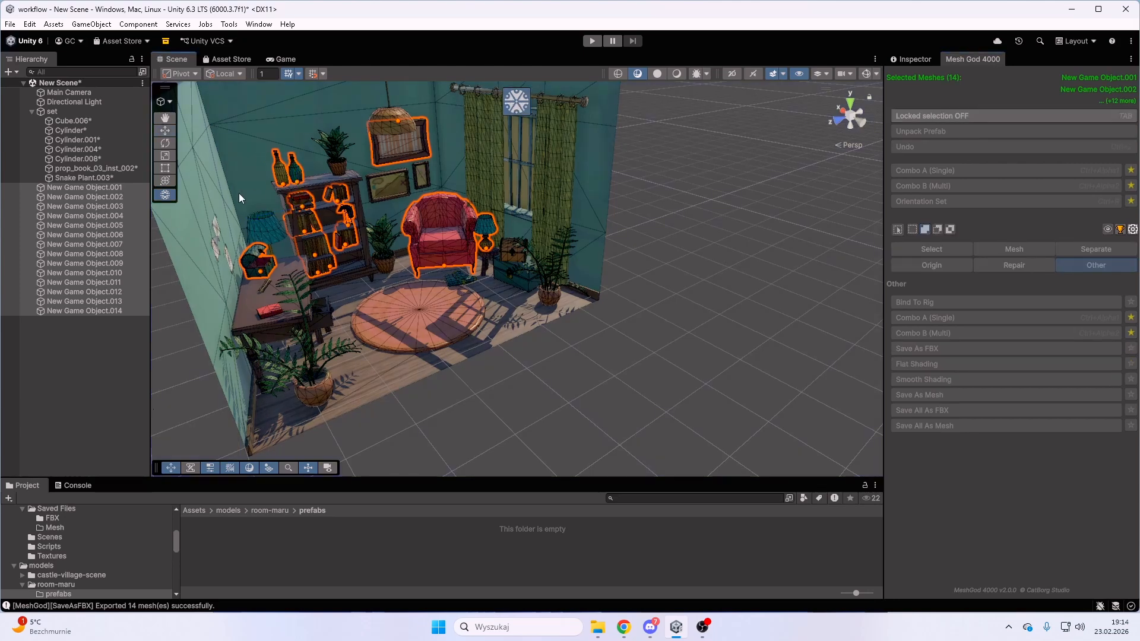
drag(109, 191, 288, 548)
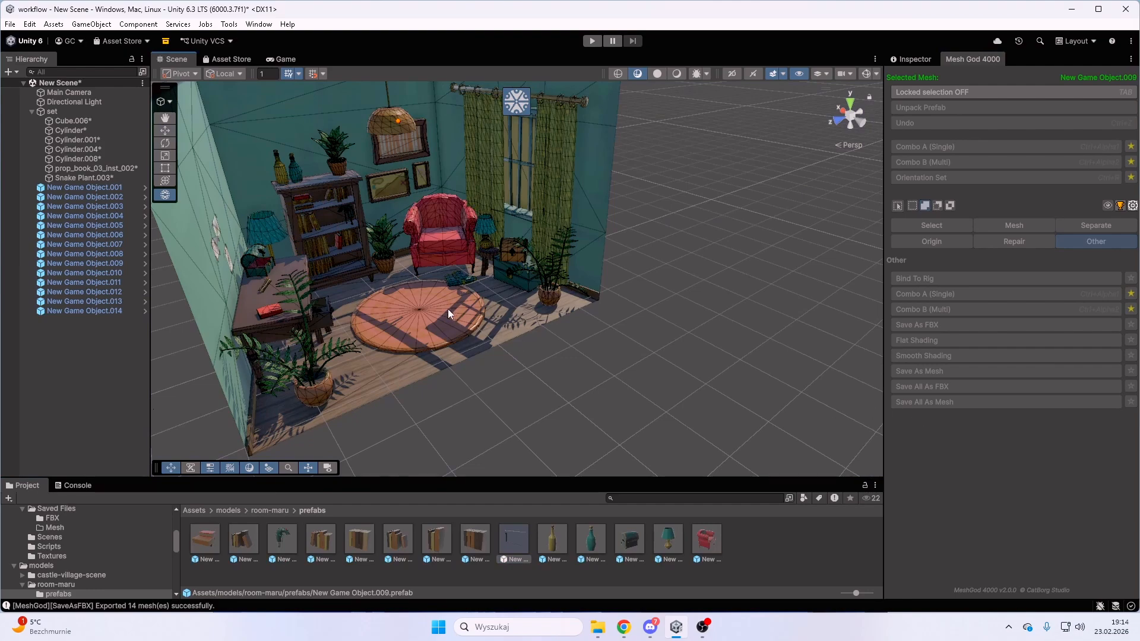
Inspect the blue bottle prefab and the bookshelf books' scene objects among the newly created prefabs.
click(591, 539)
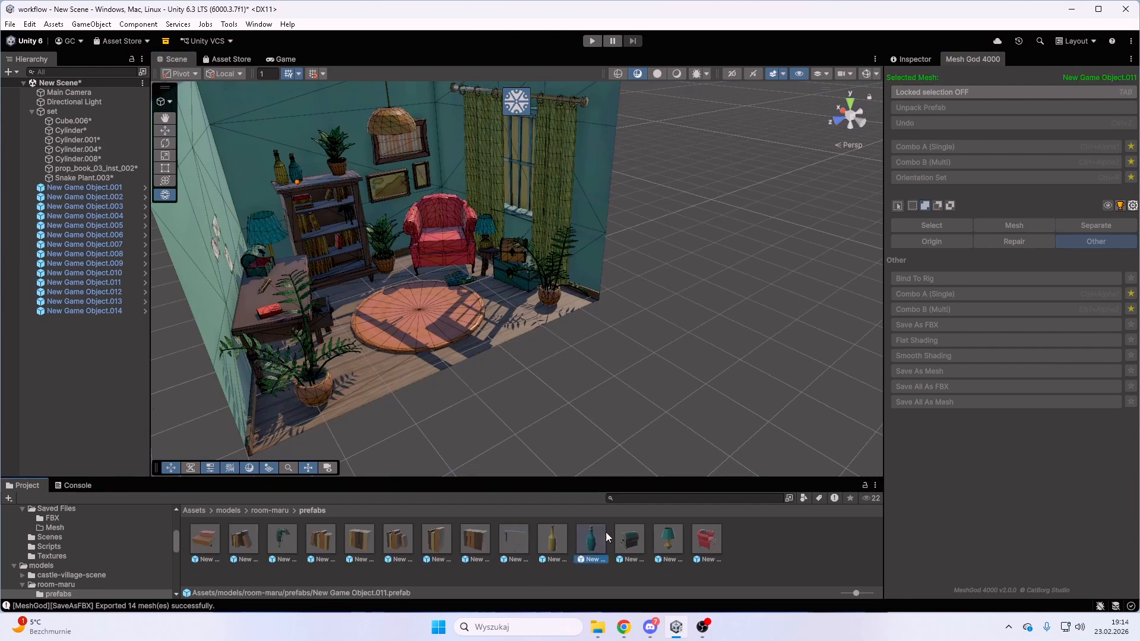
right_drag(564, 380, 505, 294)
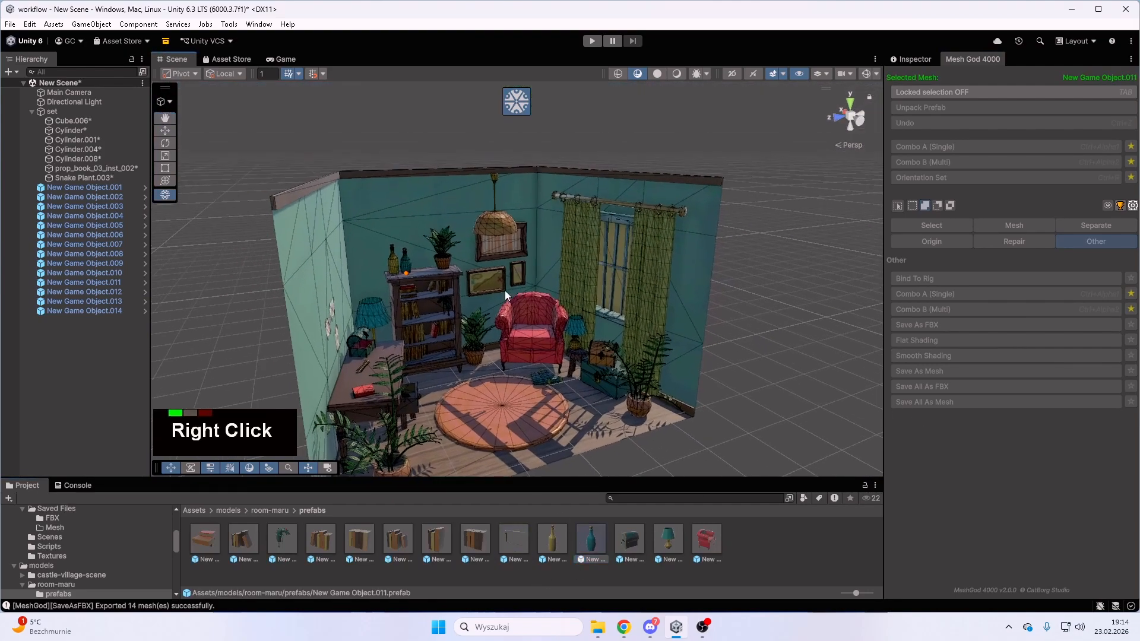
click(123, 190)
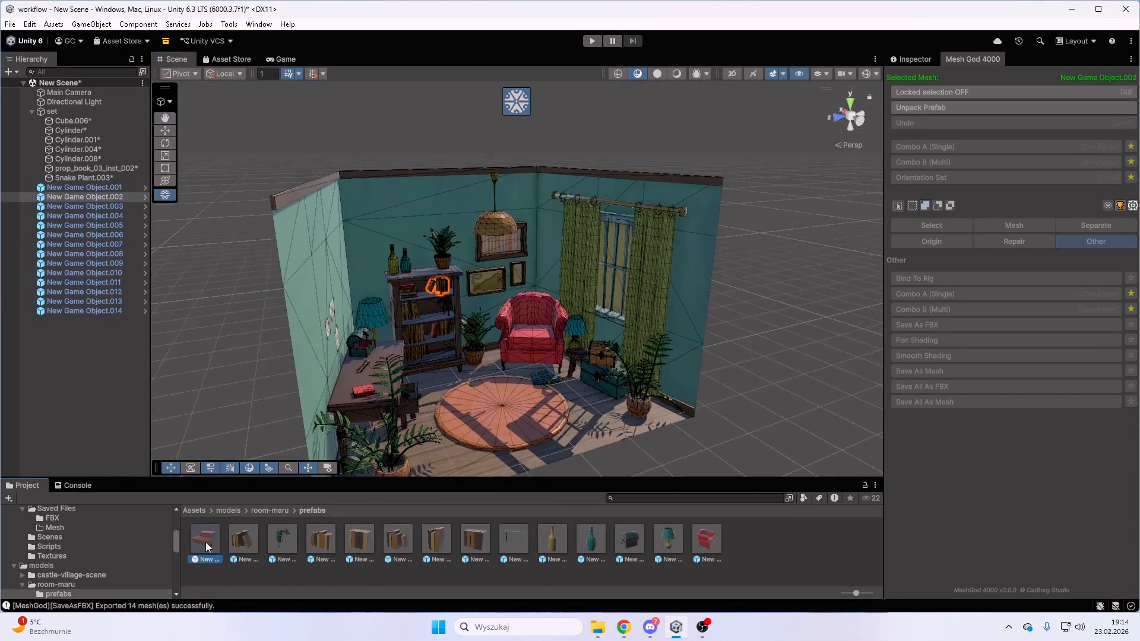